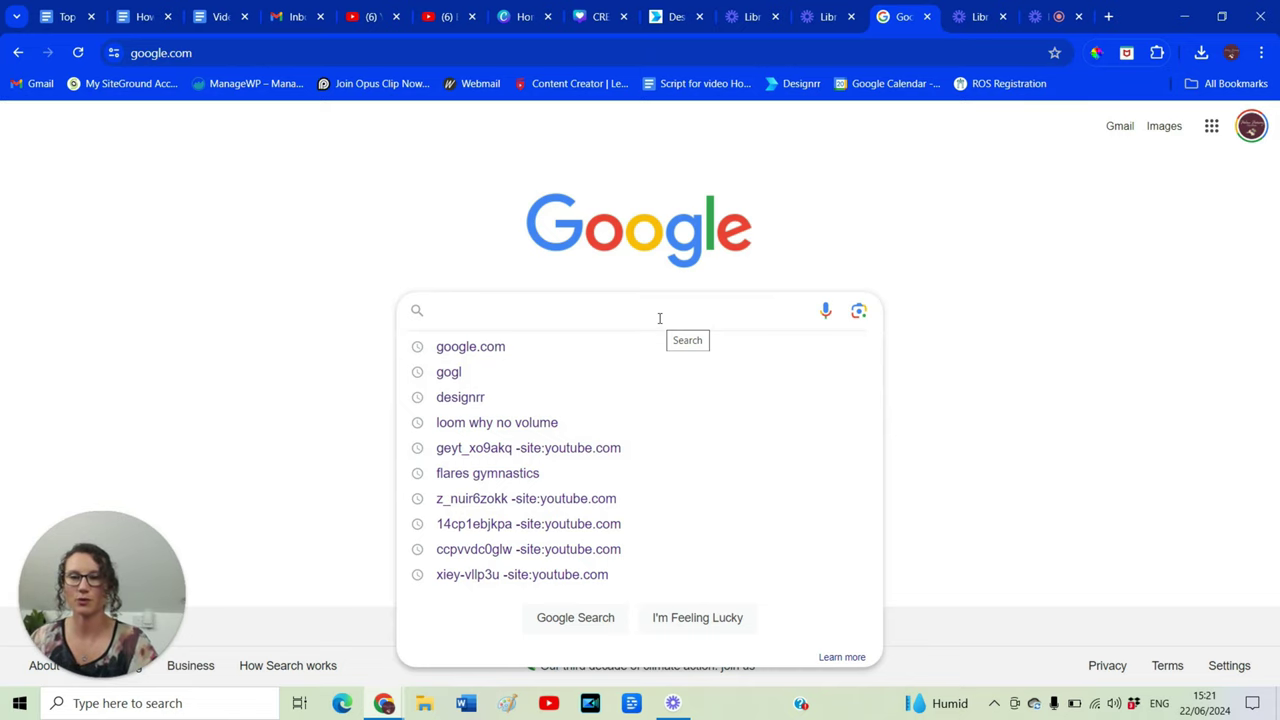
- Search Google for 'designerr' and open the sponsored Designrr Lifetime Deal page
text(designerr)
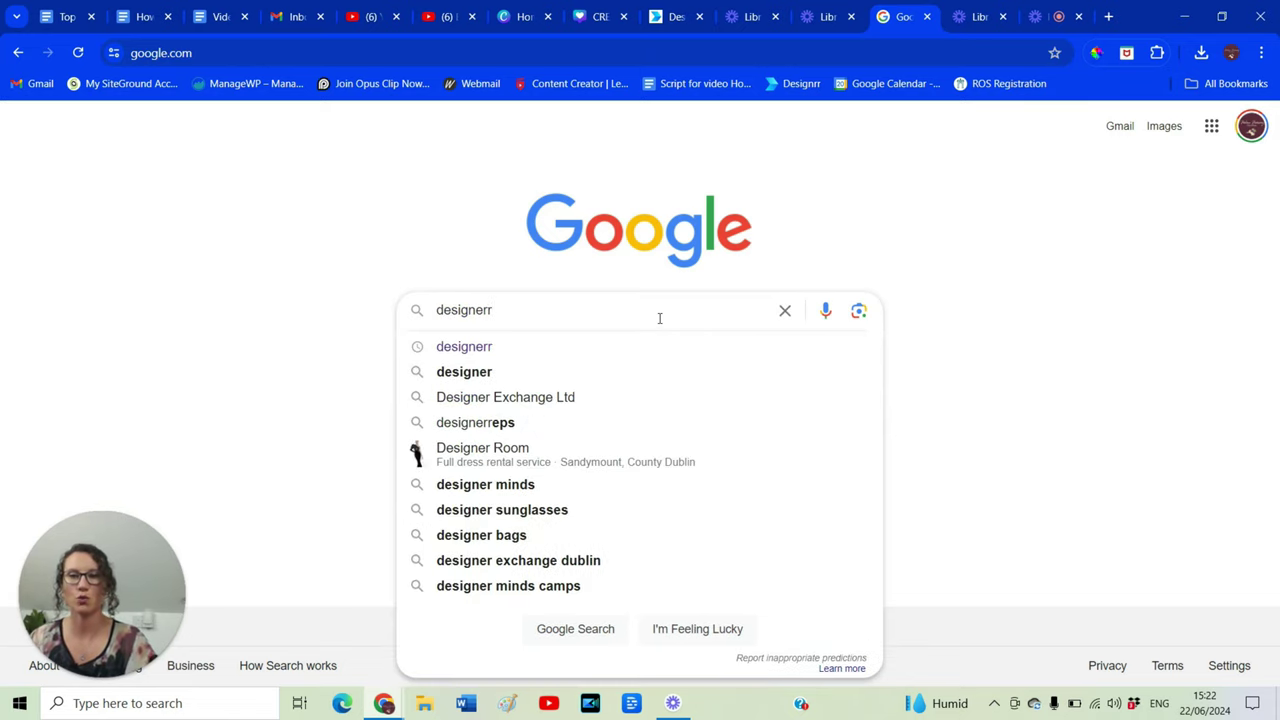
key(Return)
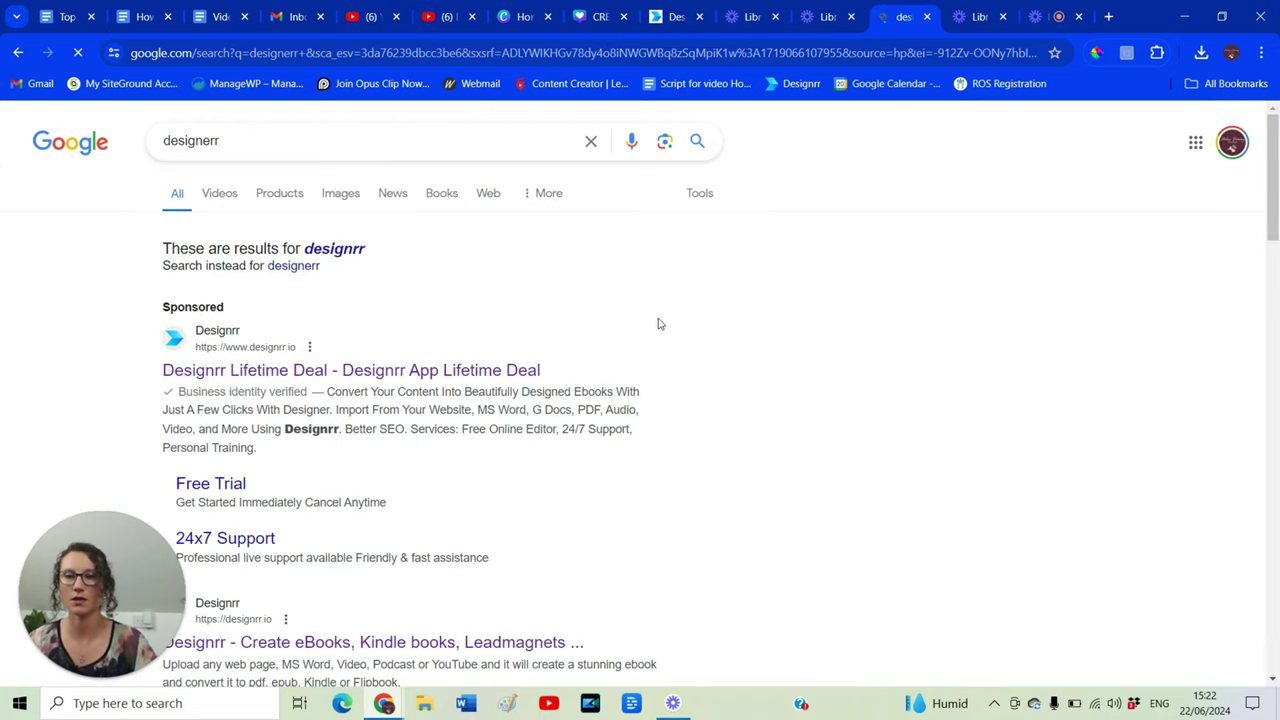
click(507, 372)
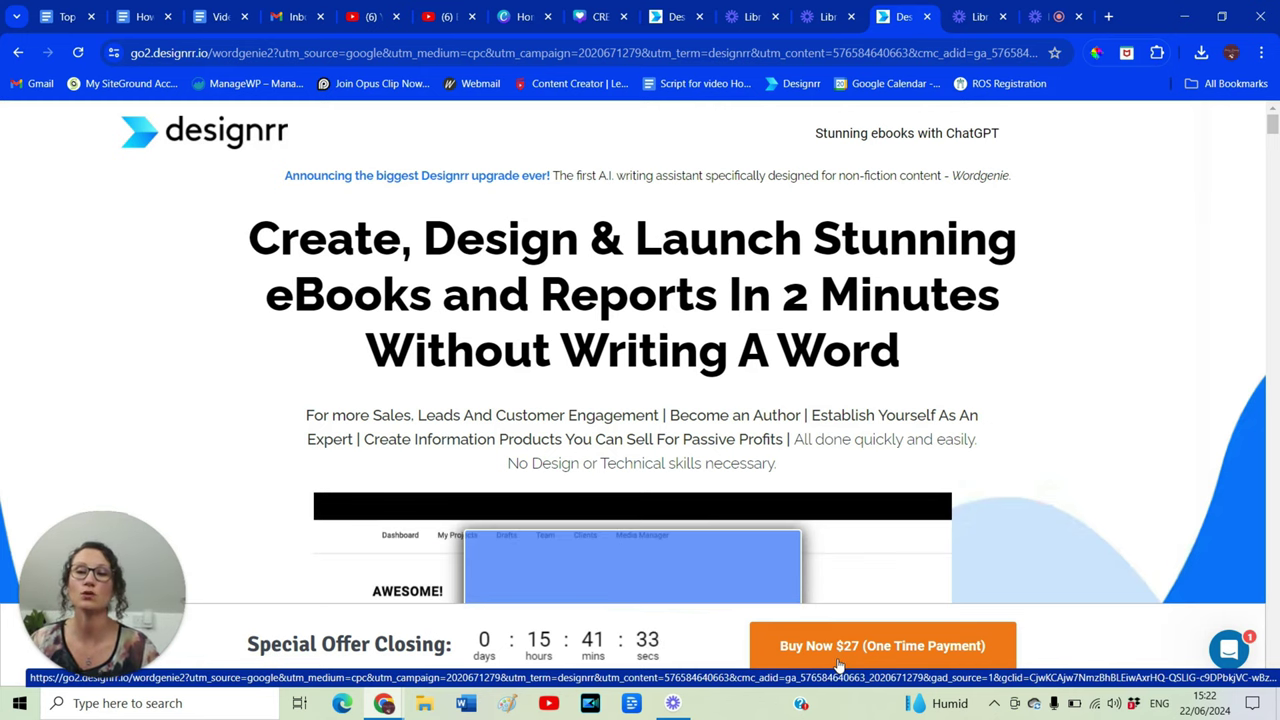
- Open the $27 Buy Now checkout and untick the Wordgenie Bonus Pack add-on
click(838, 665)
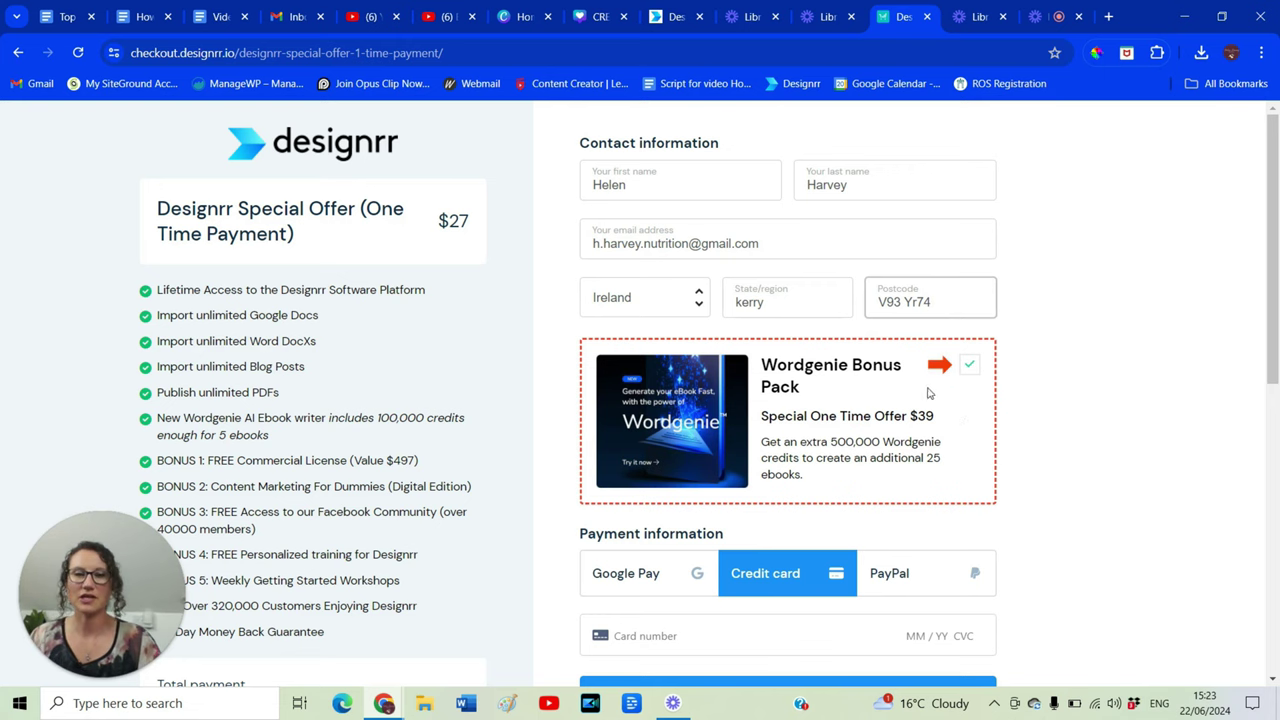
click(970, 366)
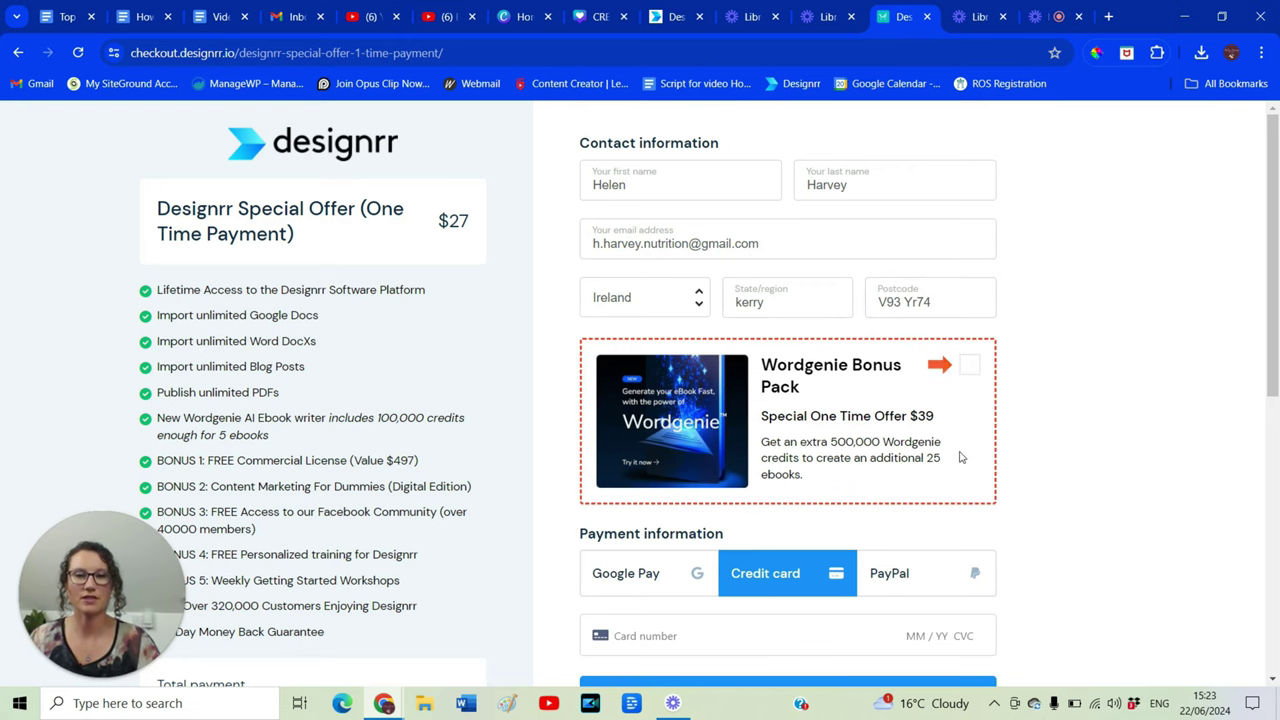
scroll(960, 457, down, 2)
scroll(849, 537, down, 1)
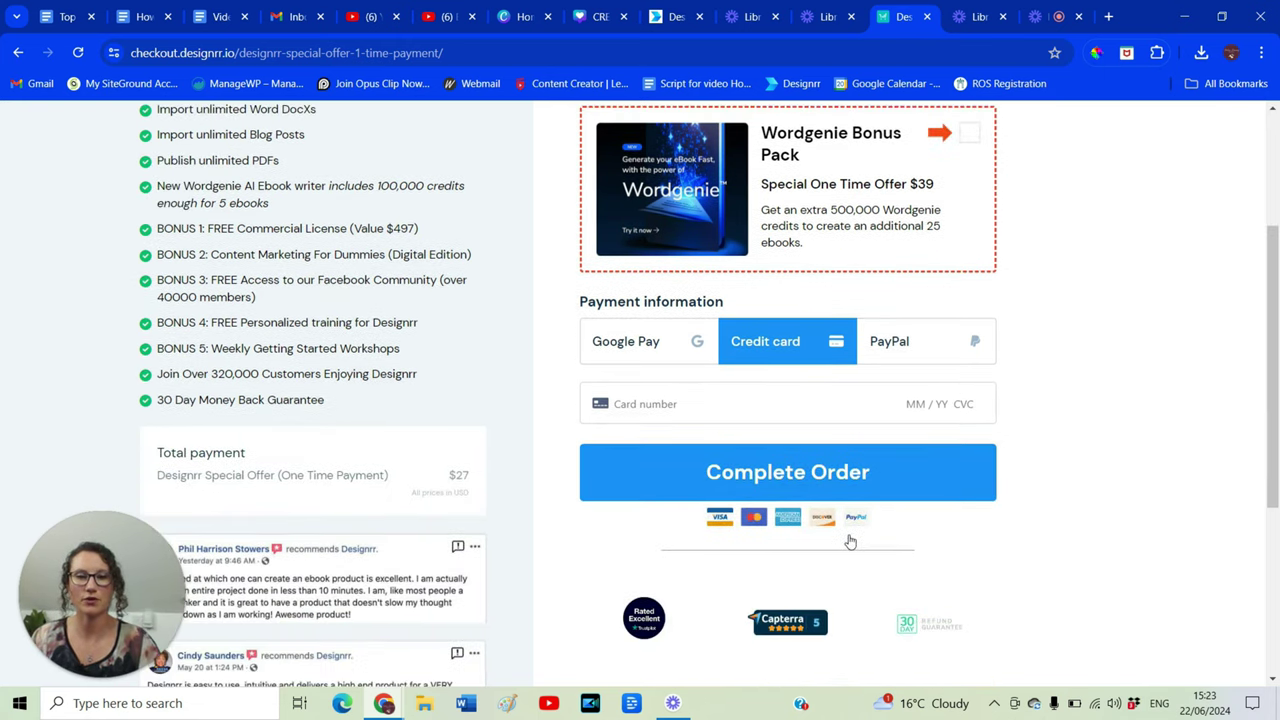
scroll(986, 503, up, 1)
scroll(986, 503, up, 2)
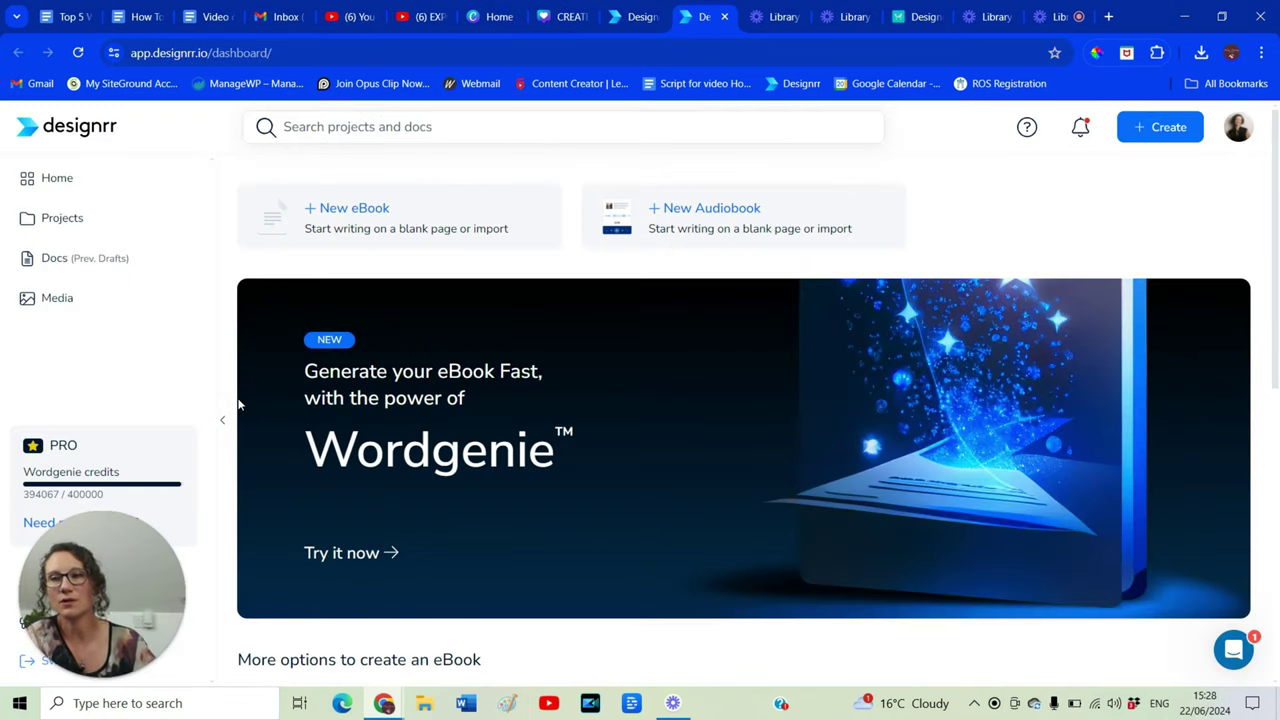
- Scroll to the dashboard's More options and choose Generate with Wordgenie
scroll(240, 402, down, 1)
scroll(240, 402, down, 1)
scroll(242, 400, down, 1)
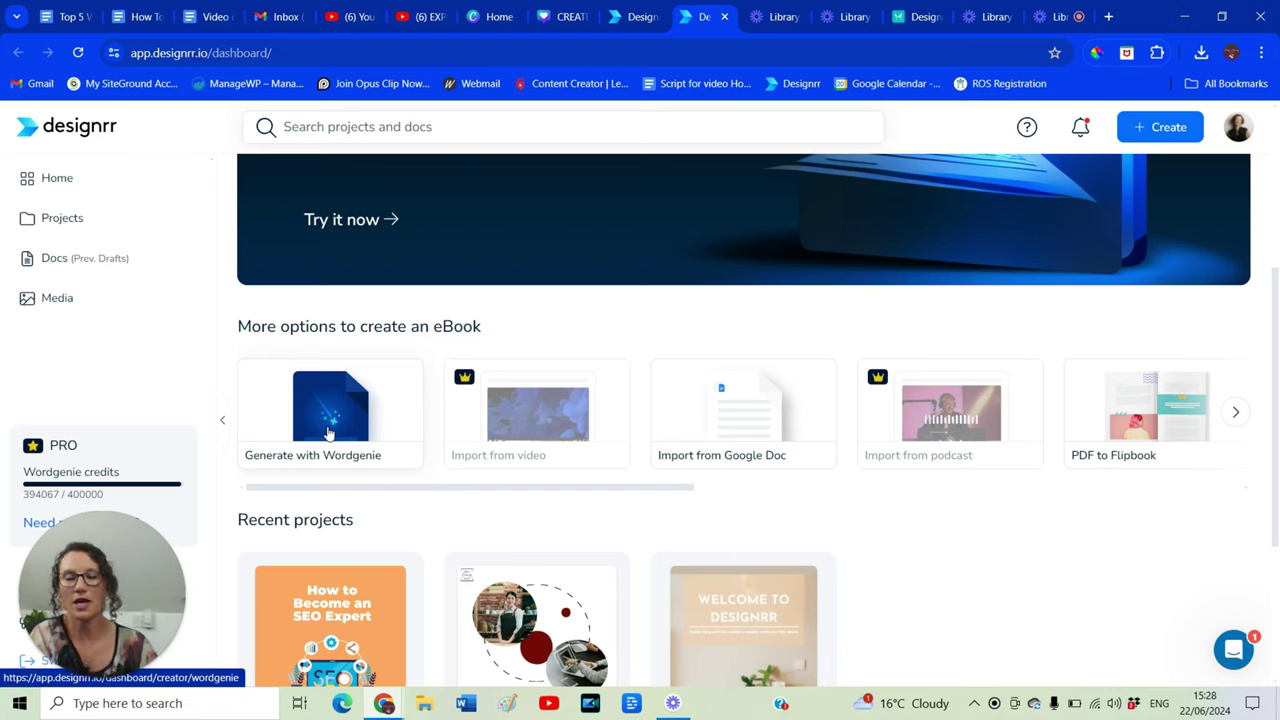
click(328, 432)
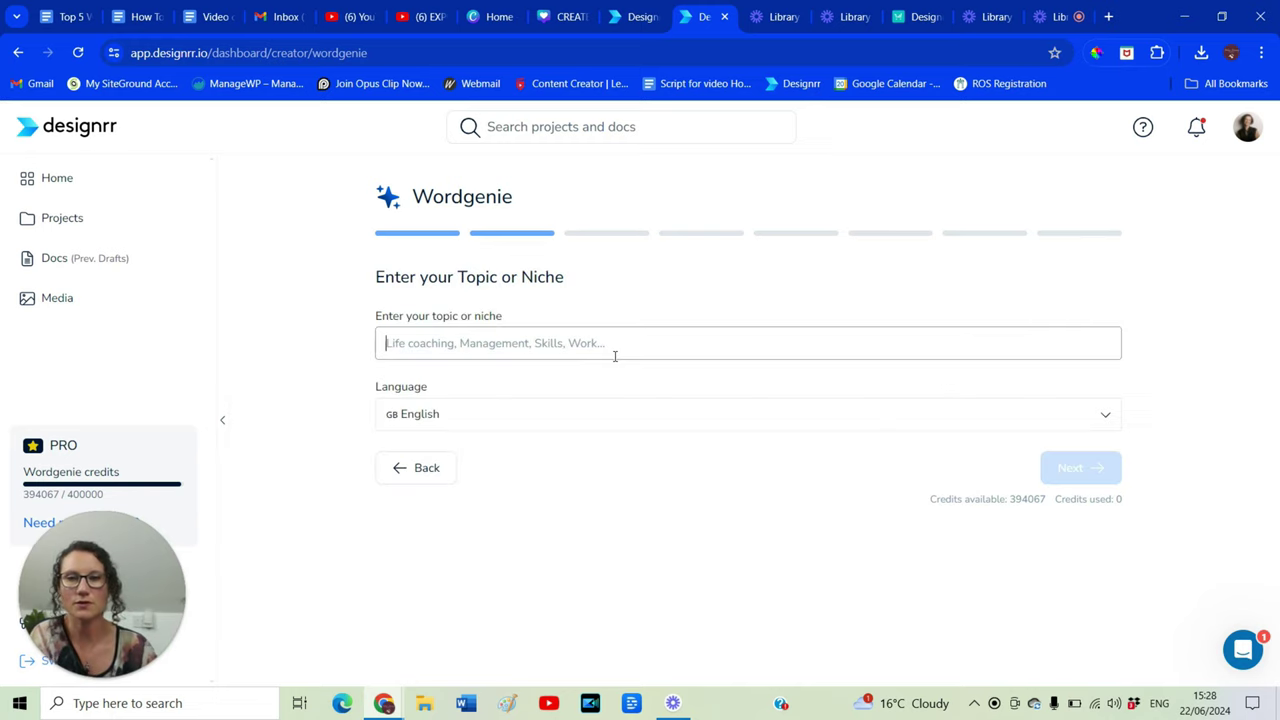
- Enter 'Healthy Eating' as the eBook's topic or niche
click(624, 343)
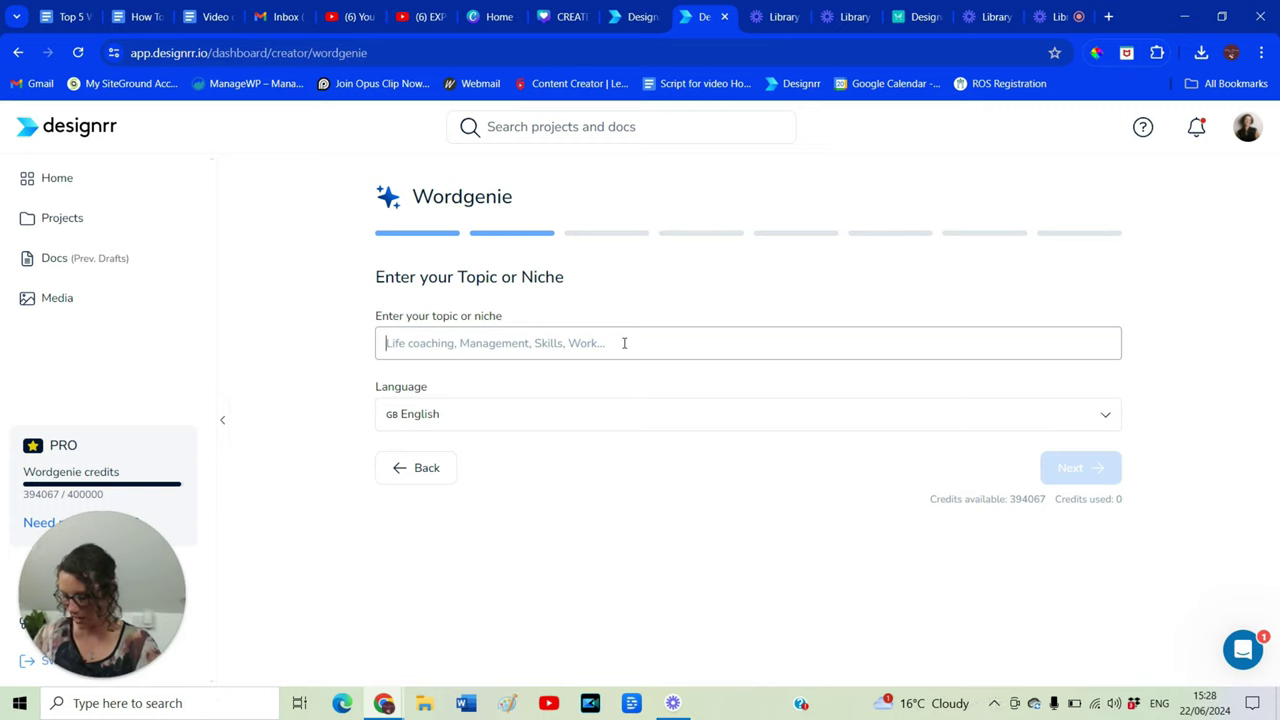
text(Healthy Eating)
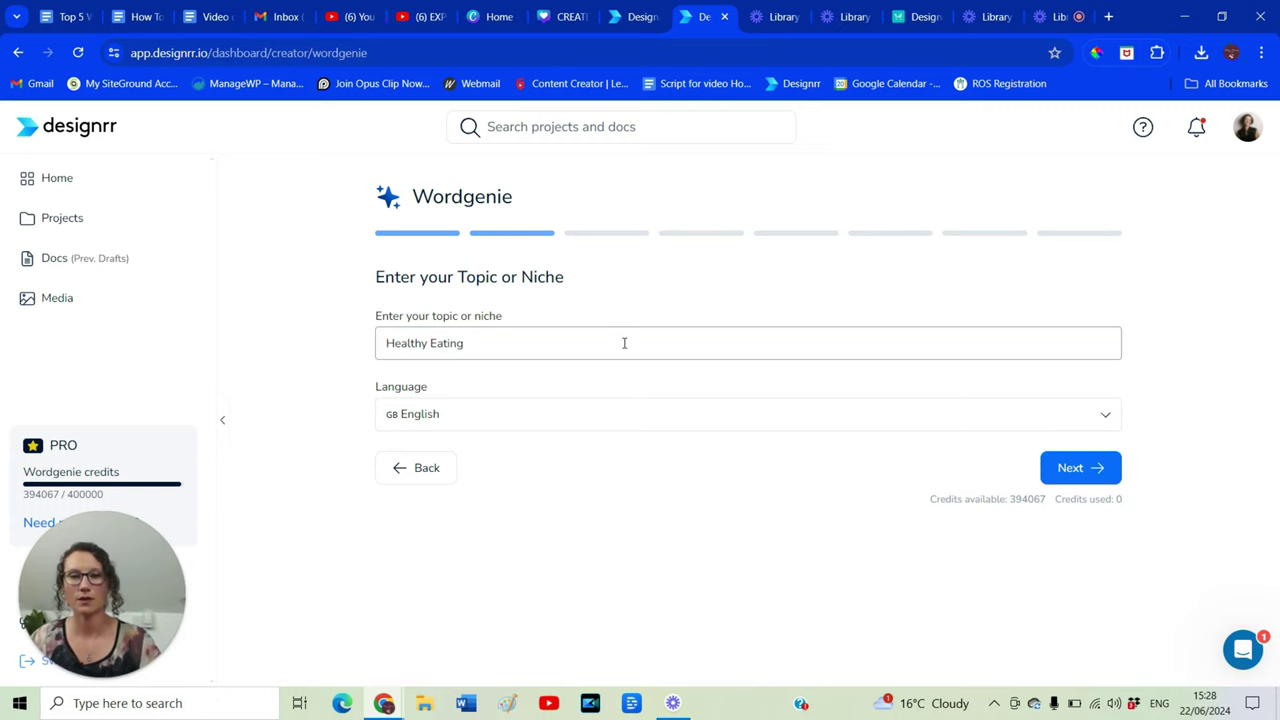
click(1063, 467)
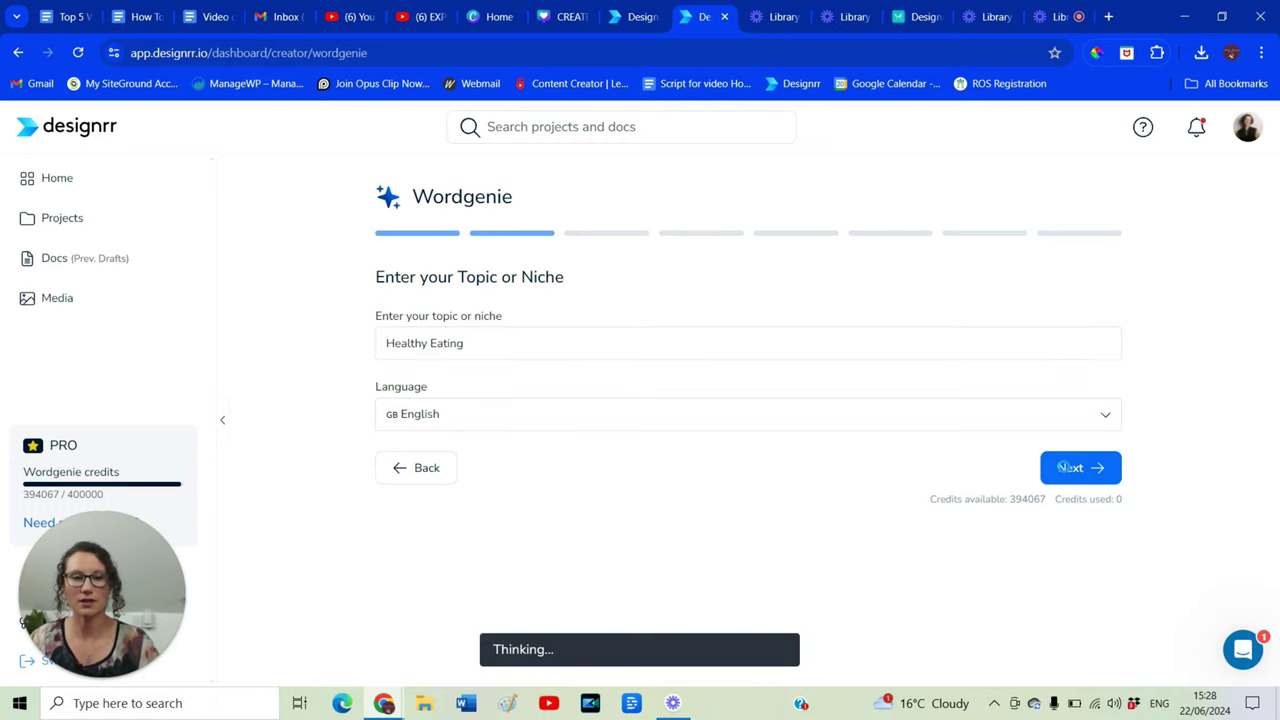
- Tick the Healthy Eating sub-niche and set the audience to 'New Mothers'
scroll(850, 430, down, 2)
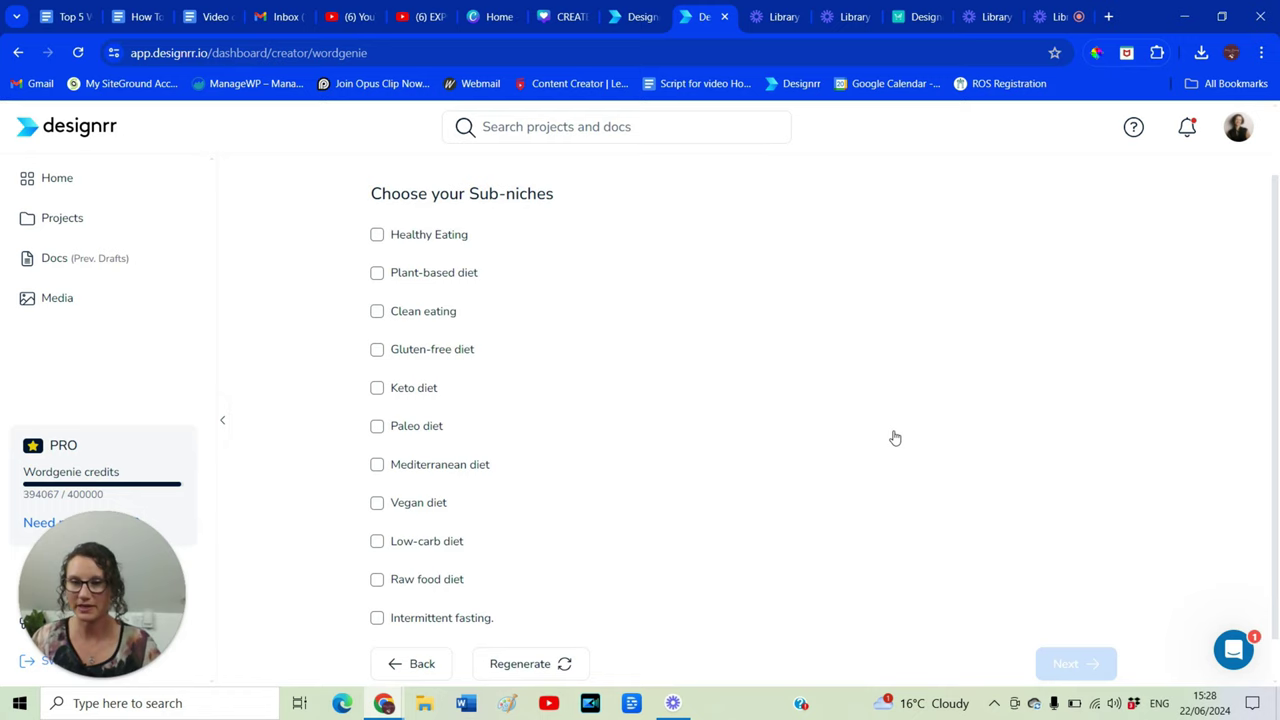
scroll(493, 520, down, 1)
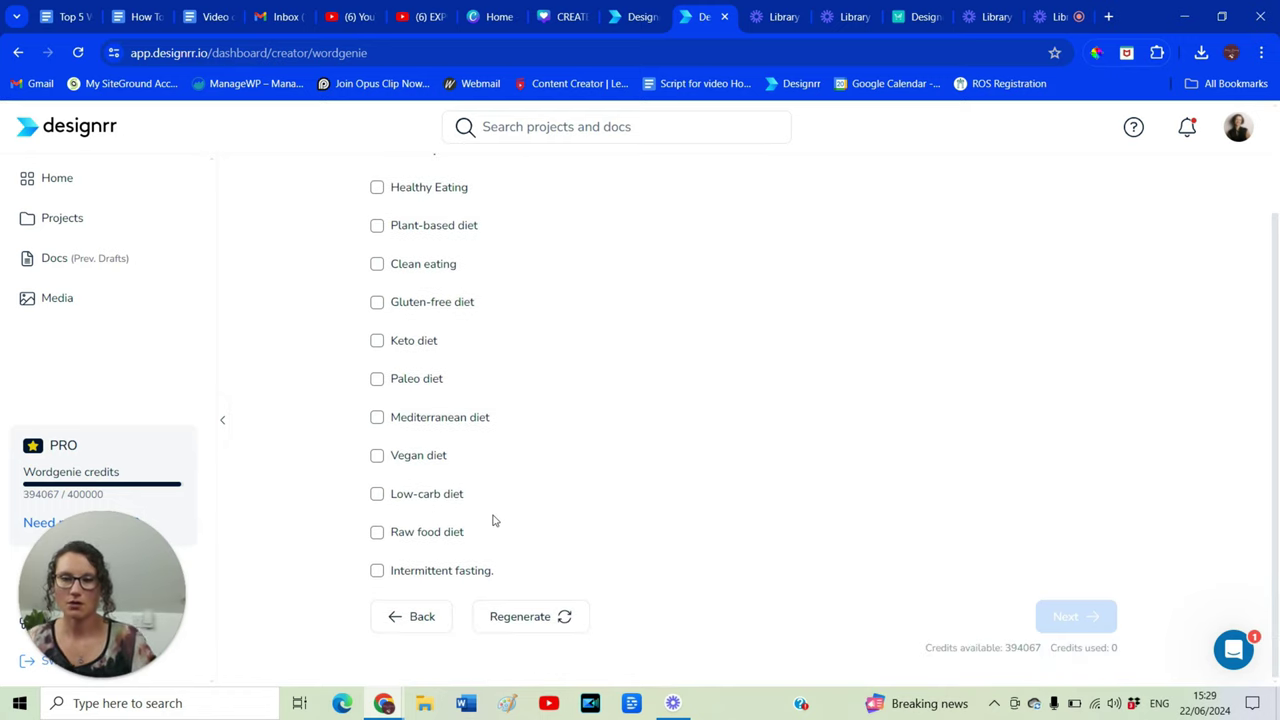
scroll(493, 520, up, 2)
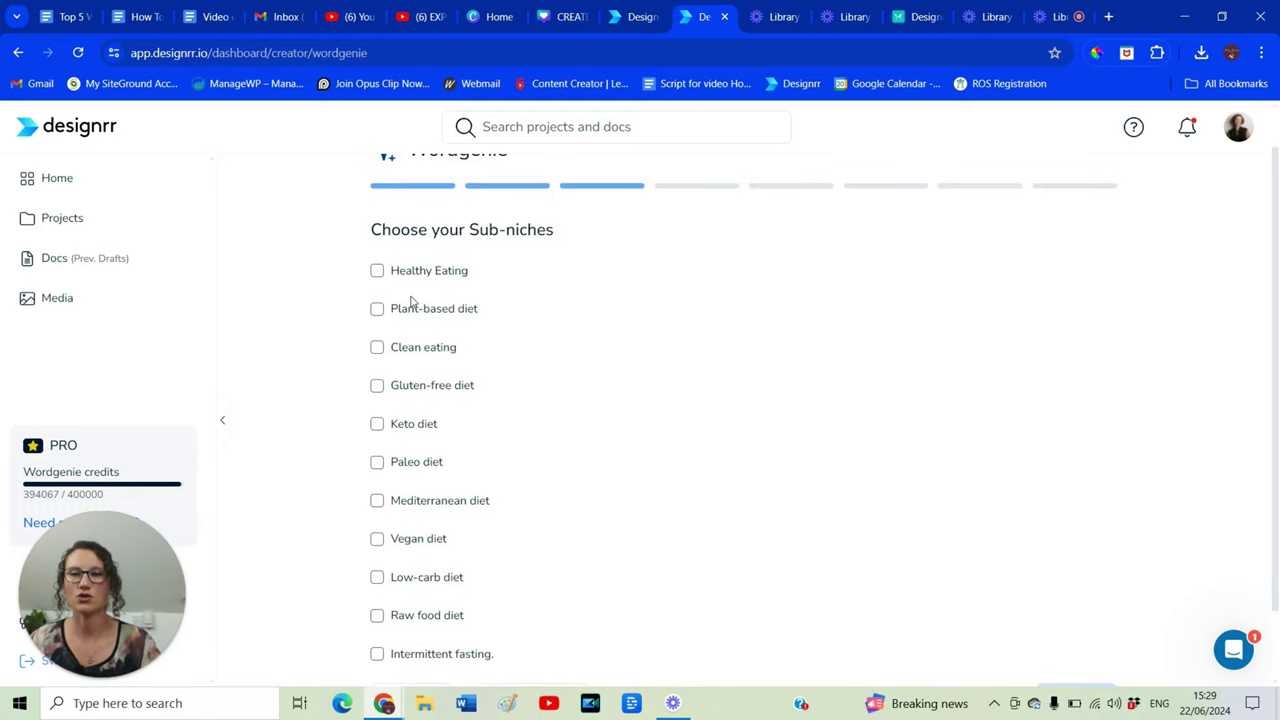
click(377, 270)
scroll(963, 501, down, 2)
click(1071, 614)
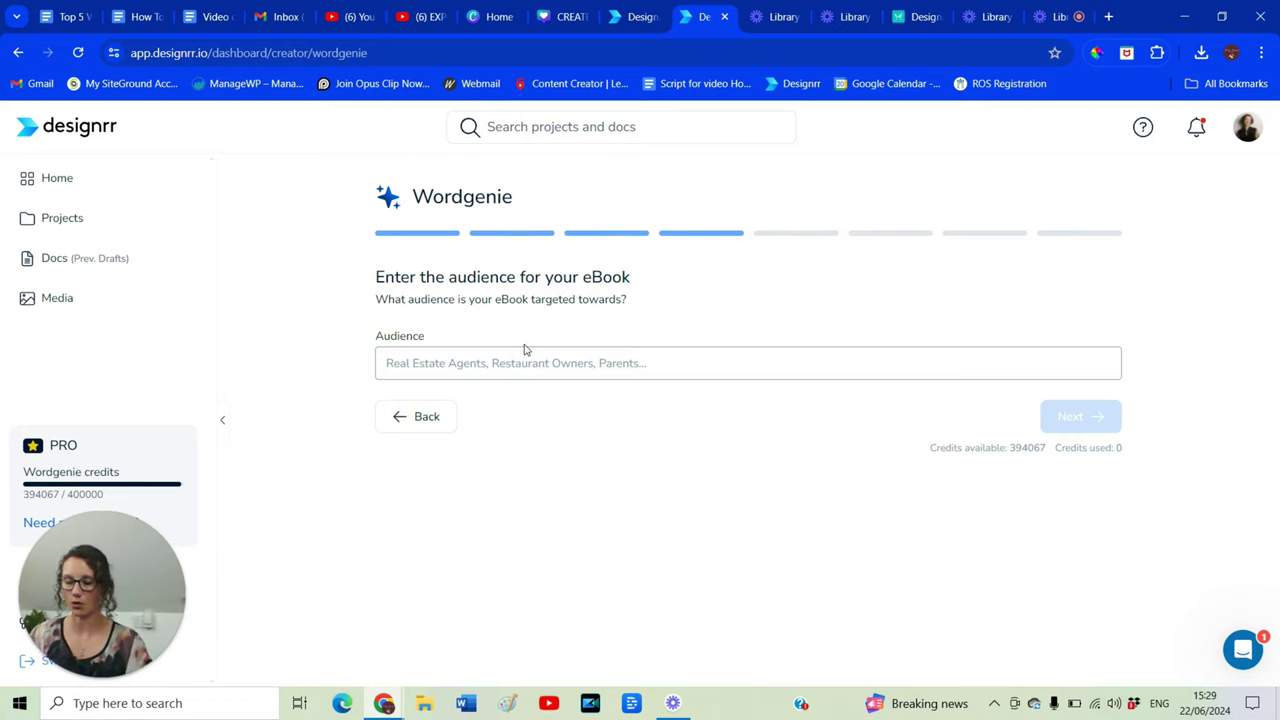
text(New )
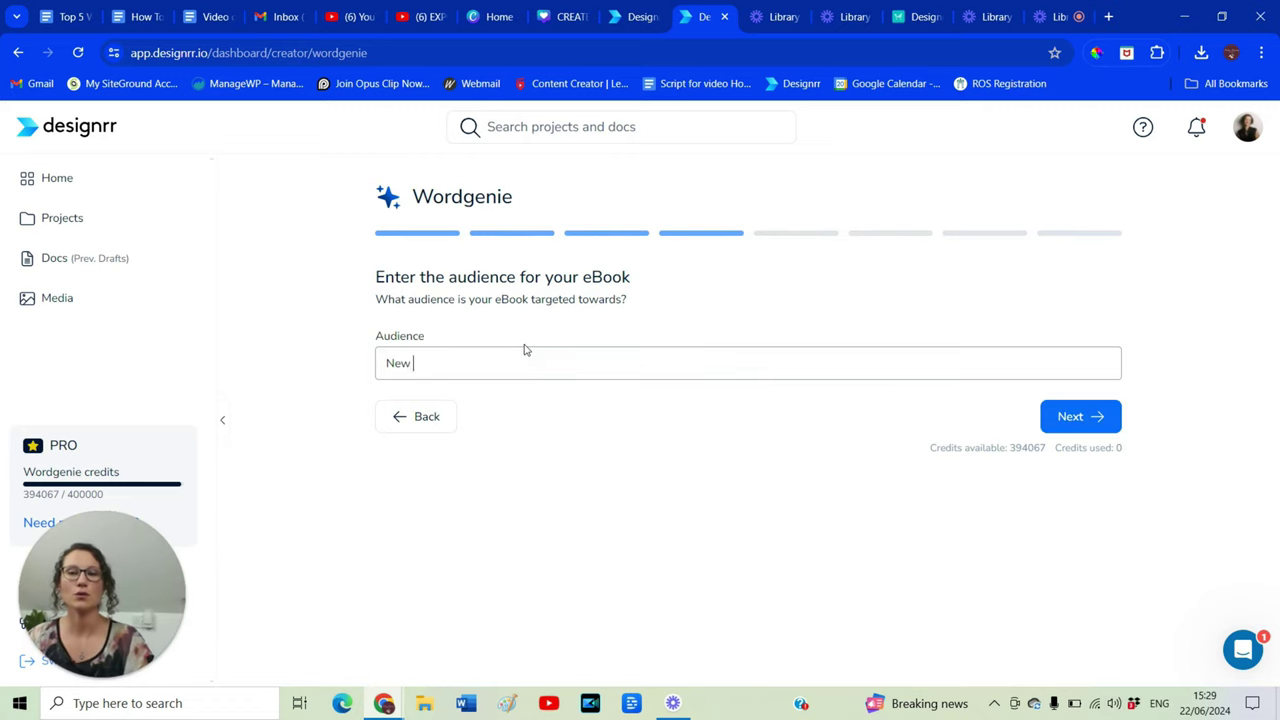
text(Mothers)
key(Return)
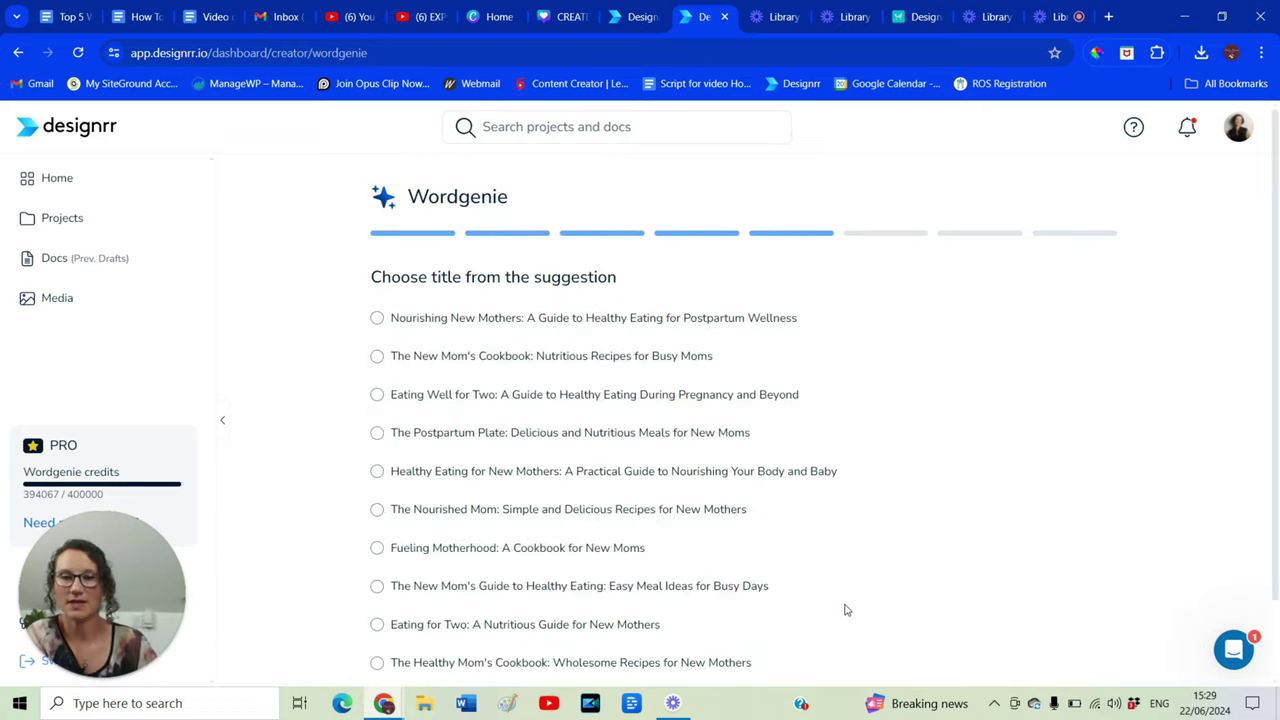
- Pick the 'Healthy Eating for New Mothers' practical-guide title and a Professional tone of voice
scroll(843, 606, down, 1)
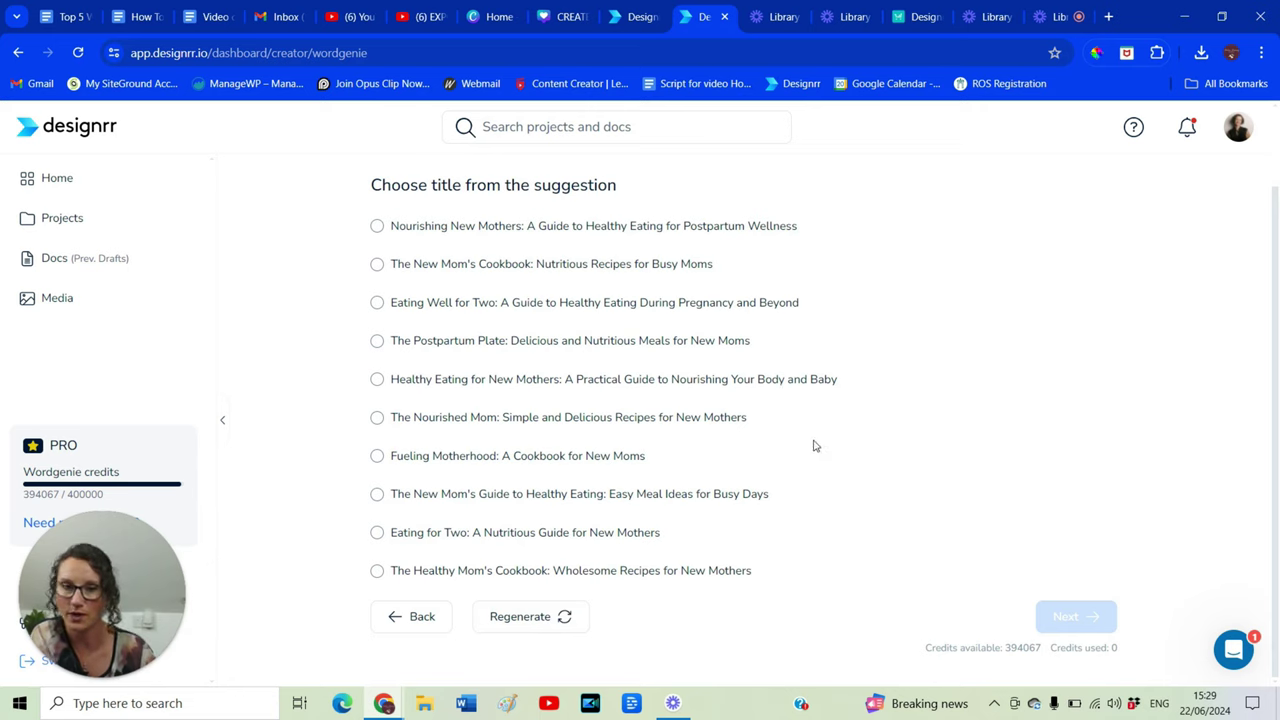
click(377, 379)
click(1075, 616)
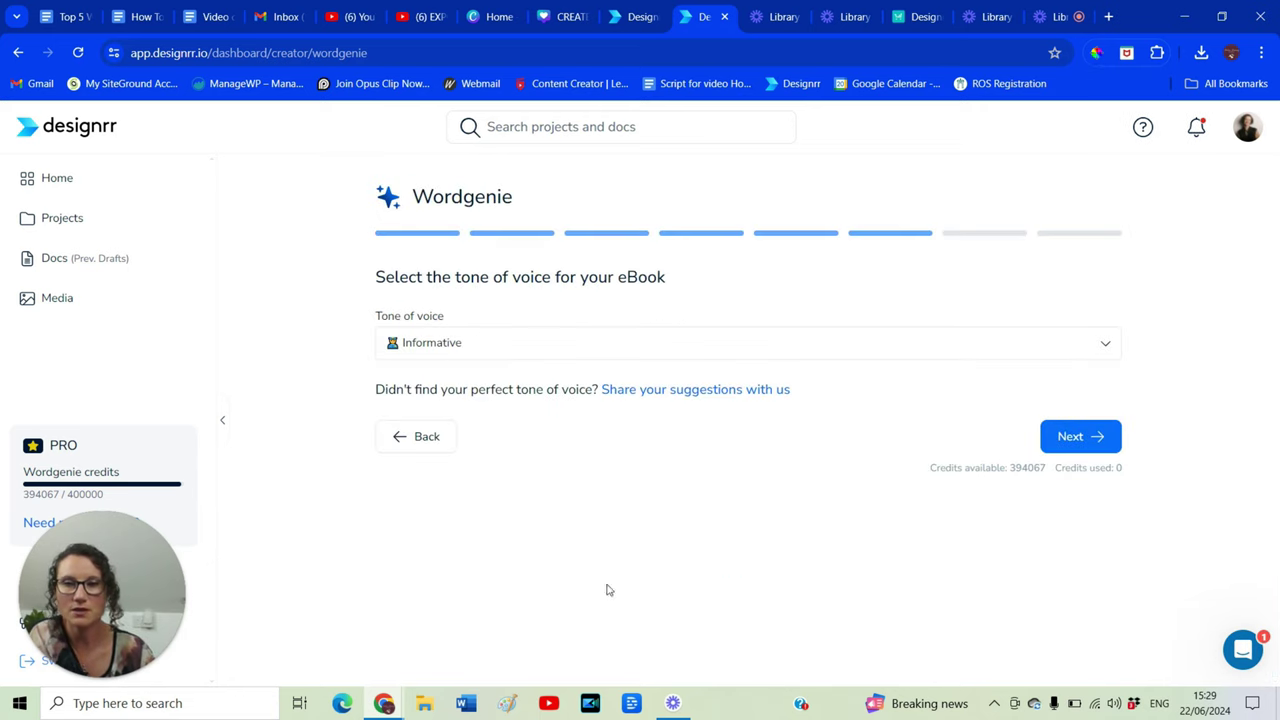
click(517, 345)
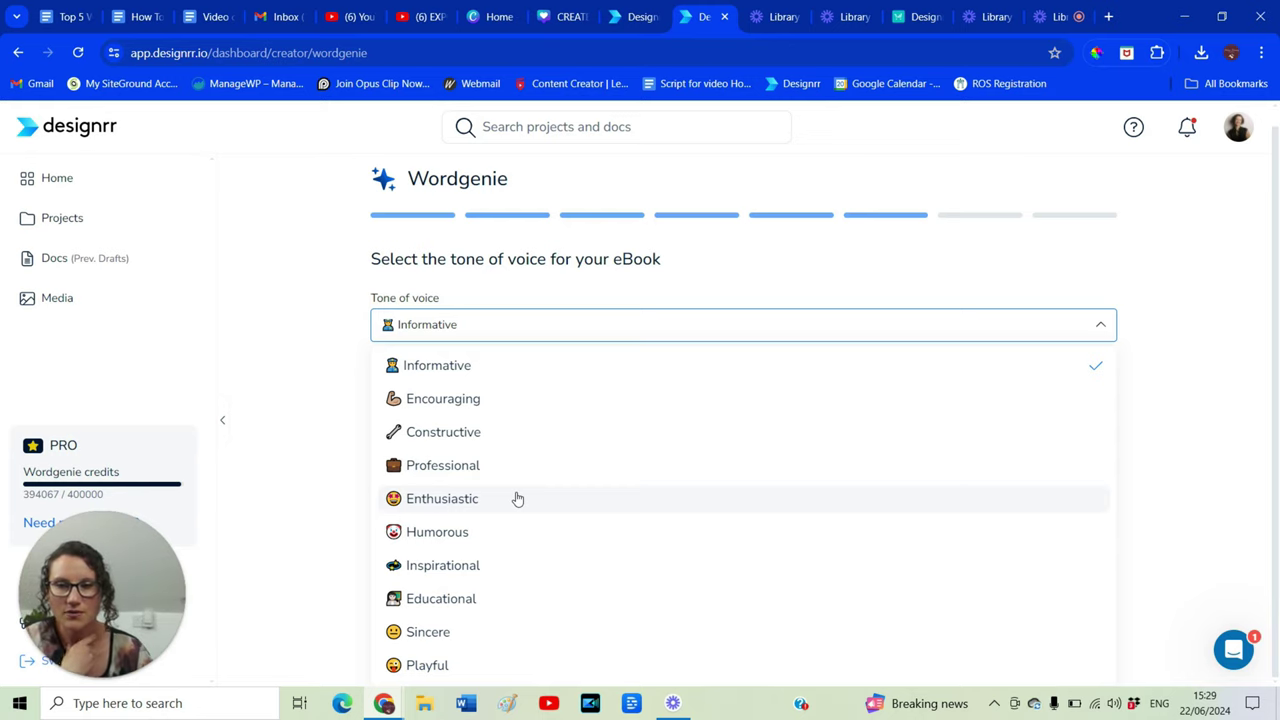
click(503, 466)
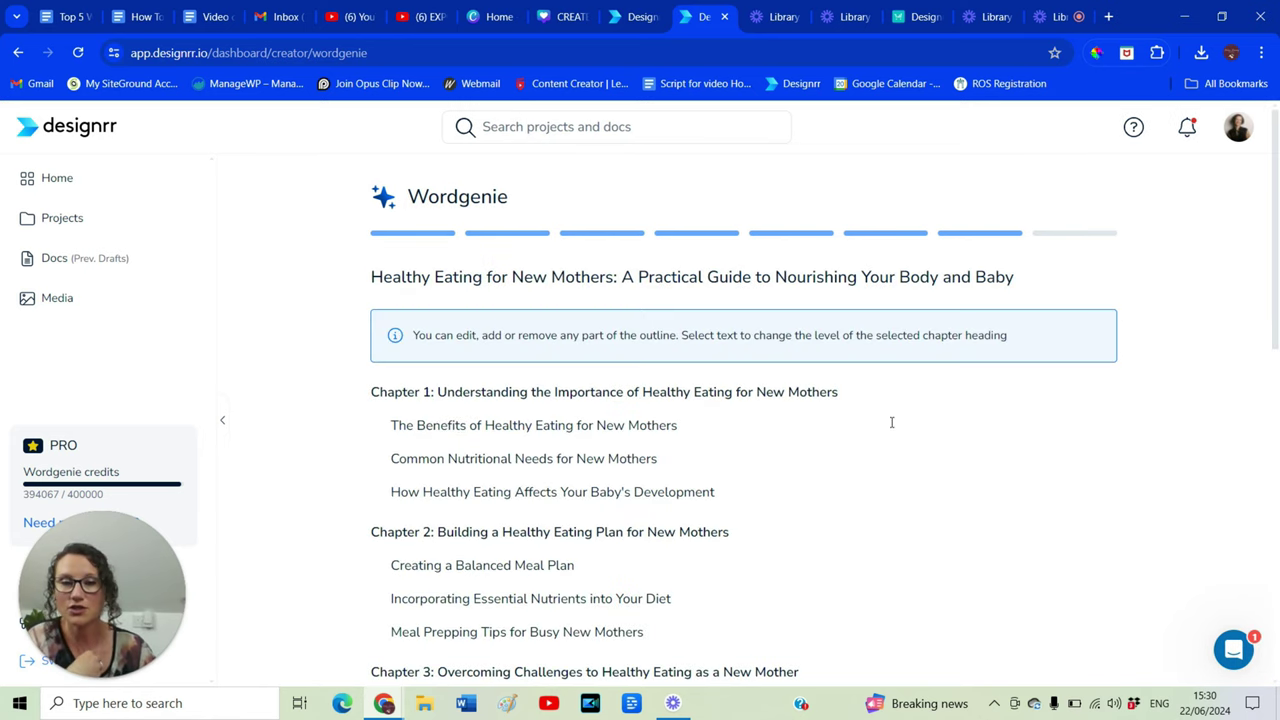
- Review the seven-chapter outline and accept it to start content generation
scroll(860, 469, down, 2)
scroll(860, 469, down, 1)
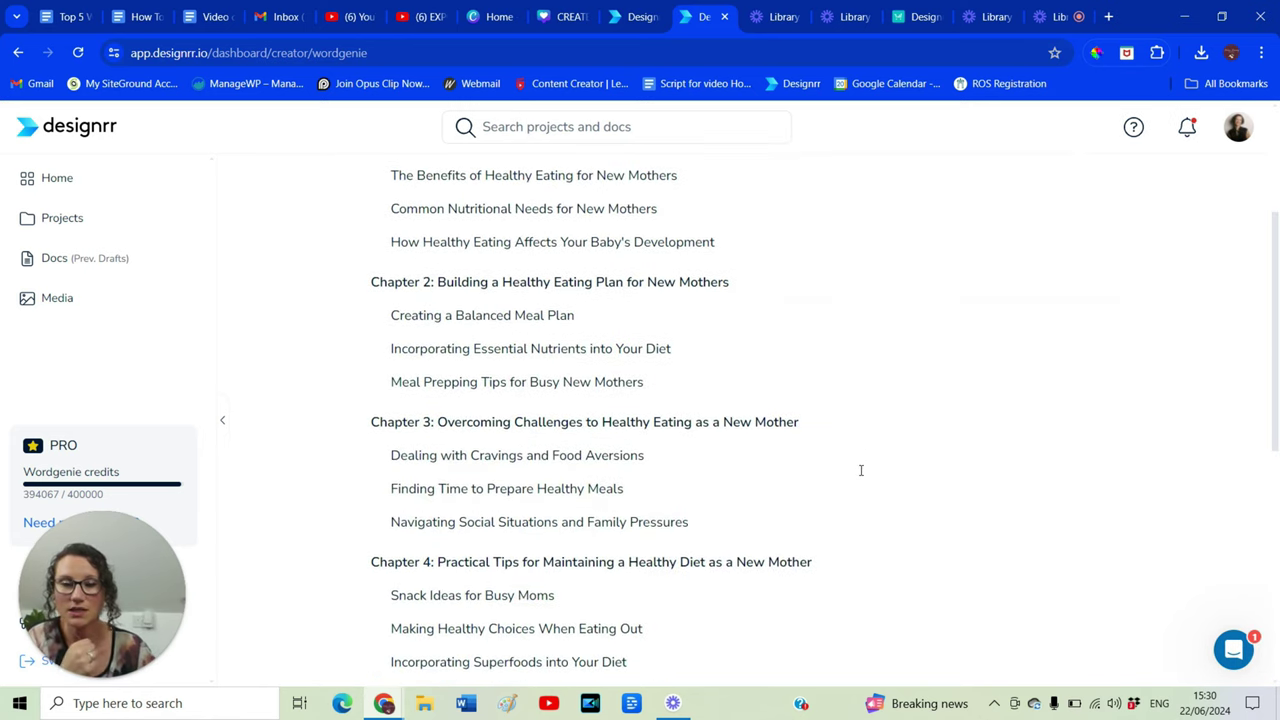
scroll(860, 469, down, 2)
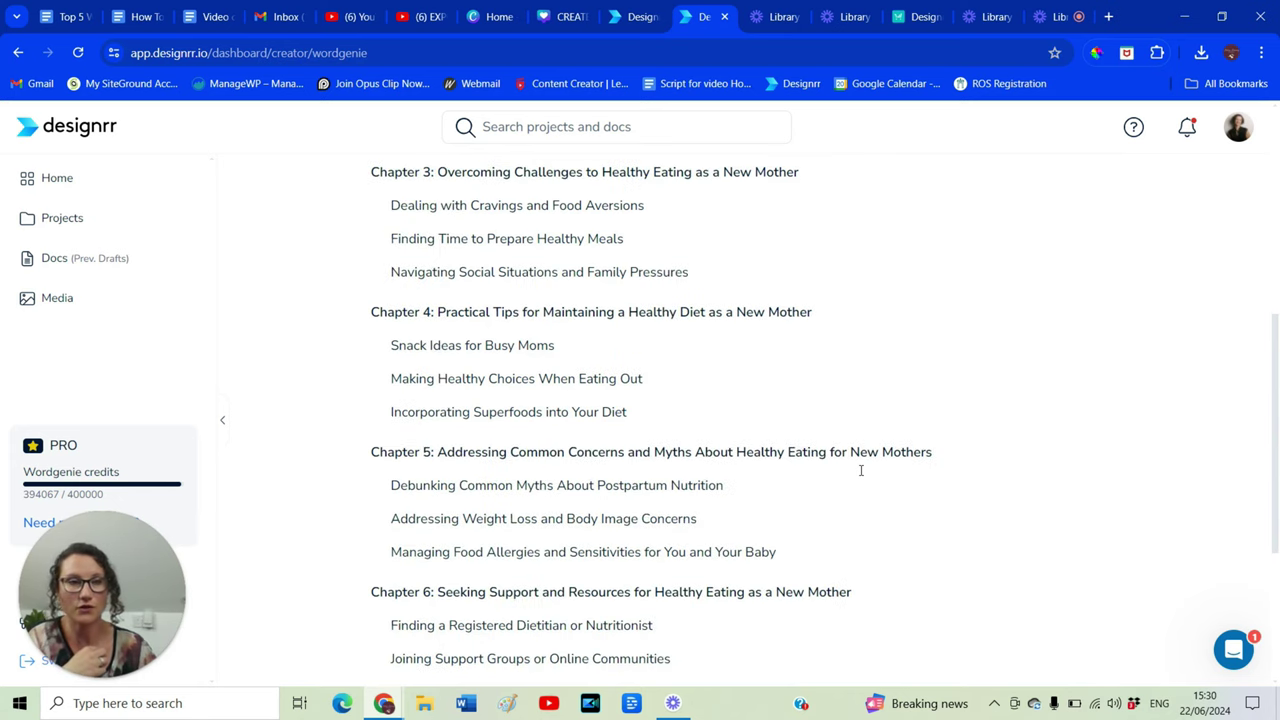
scroll(860, 469, down, 3)
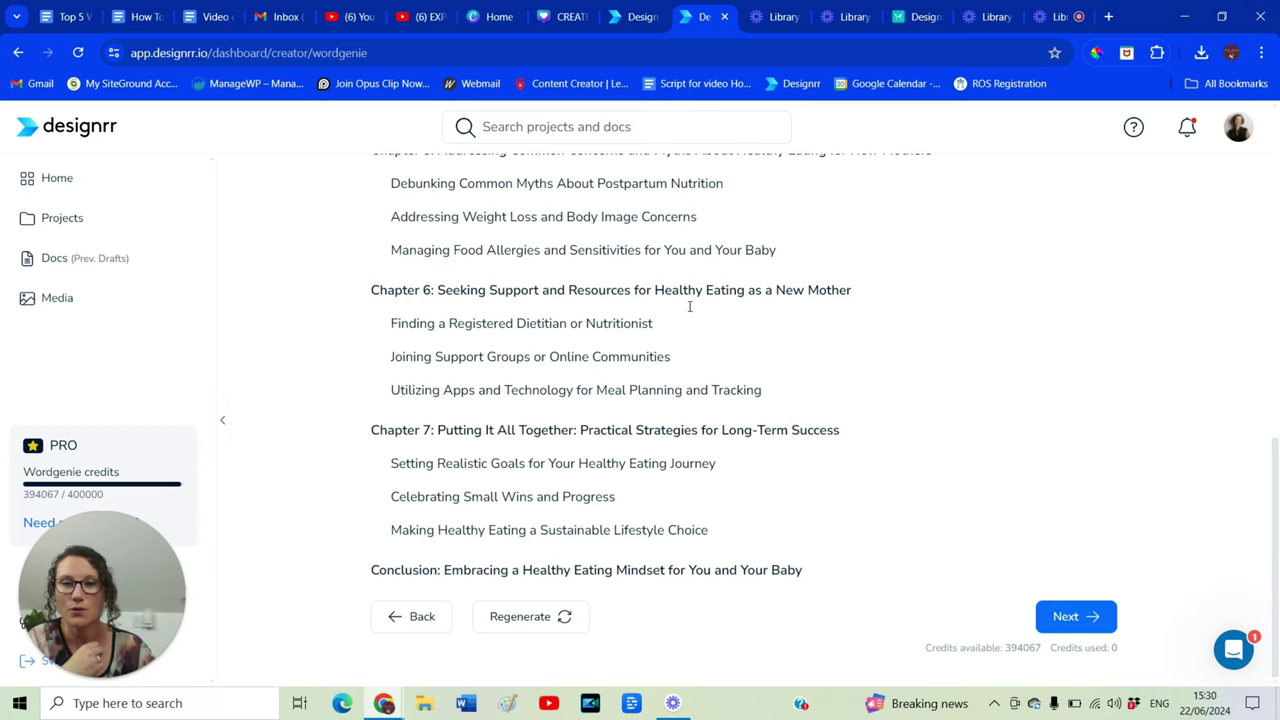
scroll(846, 477, up, 2)
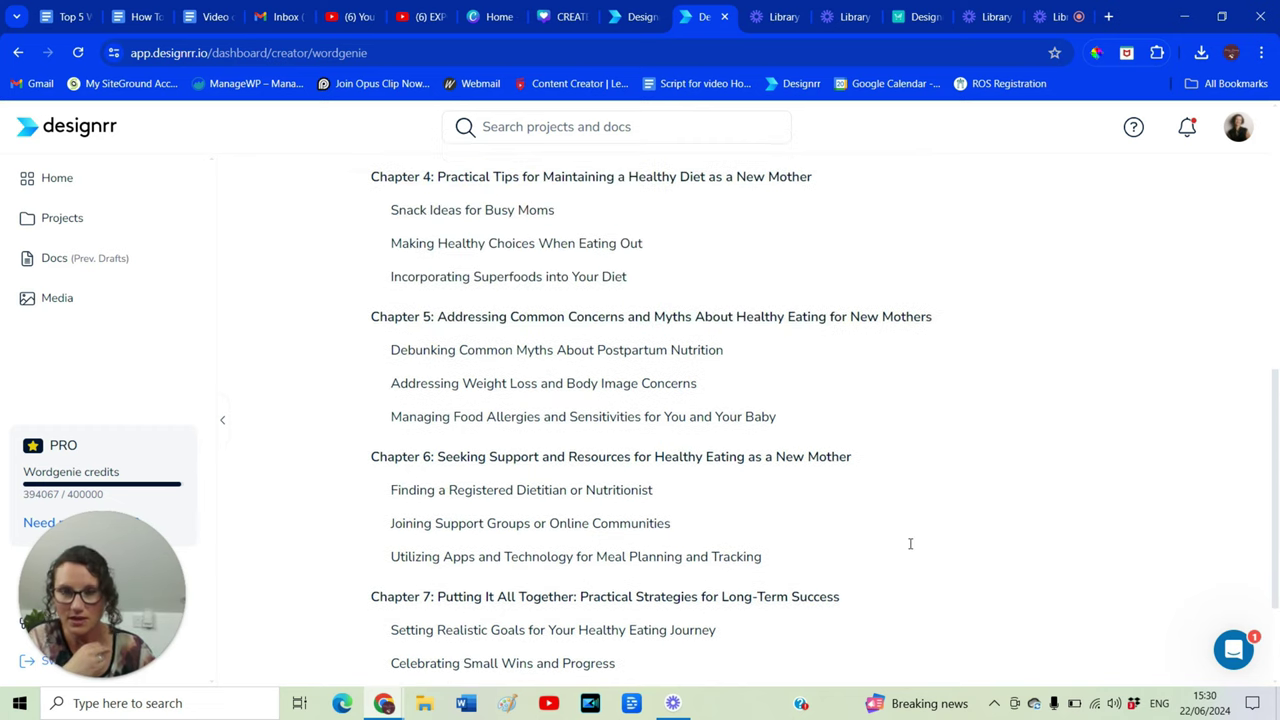
scroll(904, 541, up, 5)
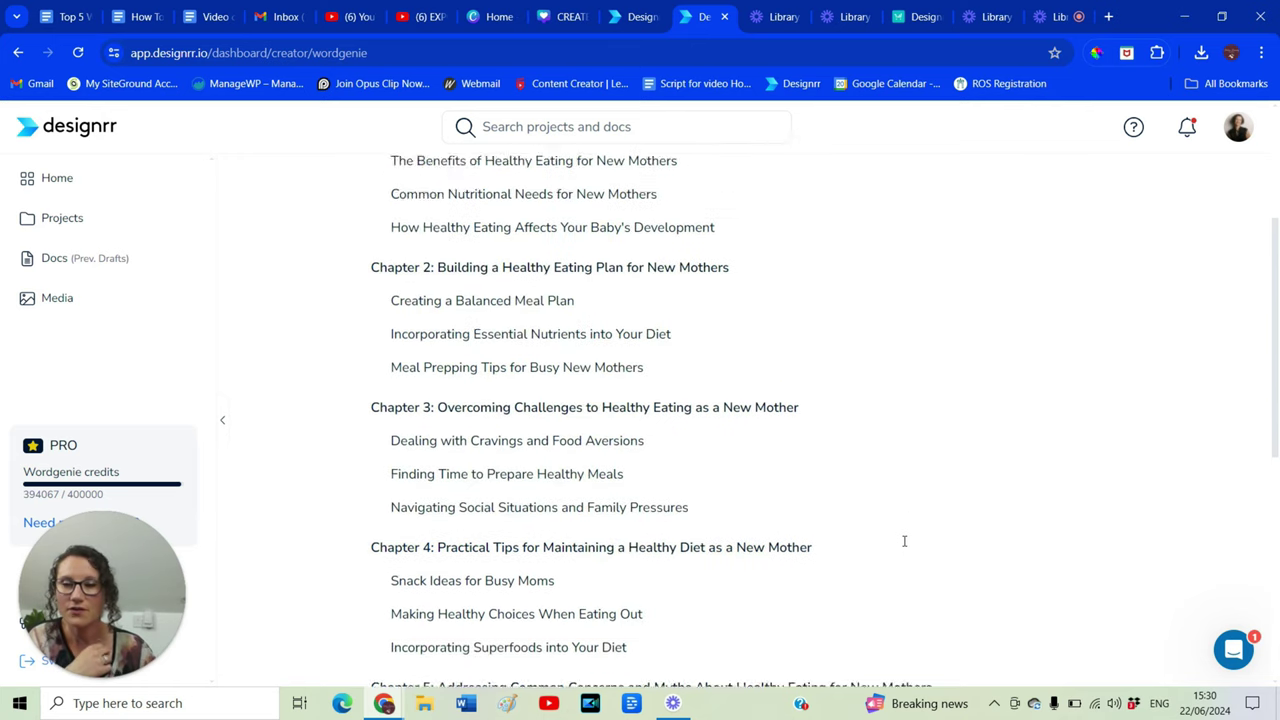
scroll(909, 397, down, 1)
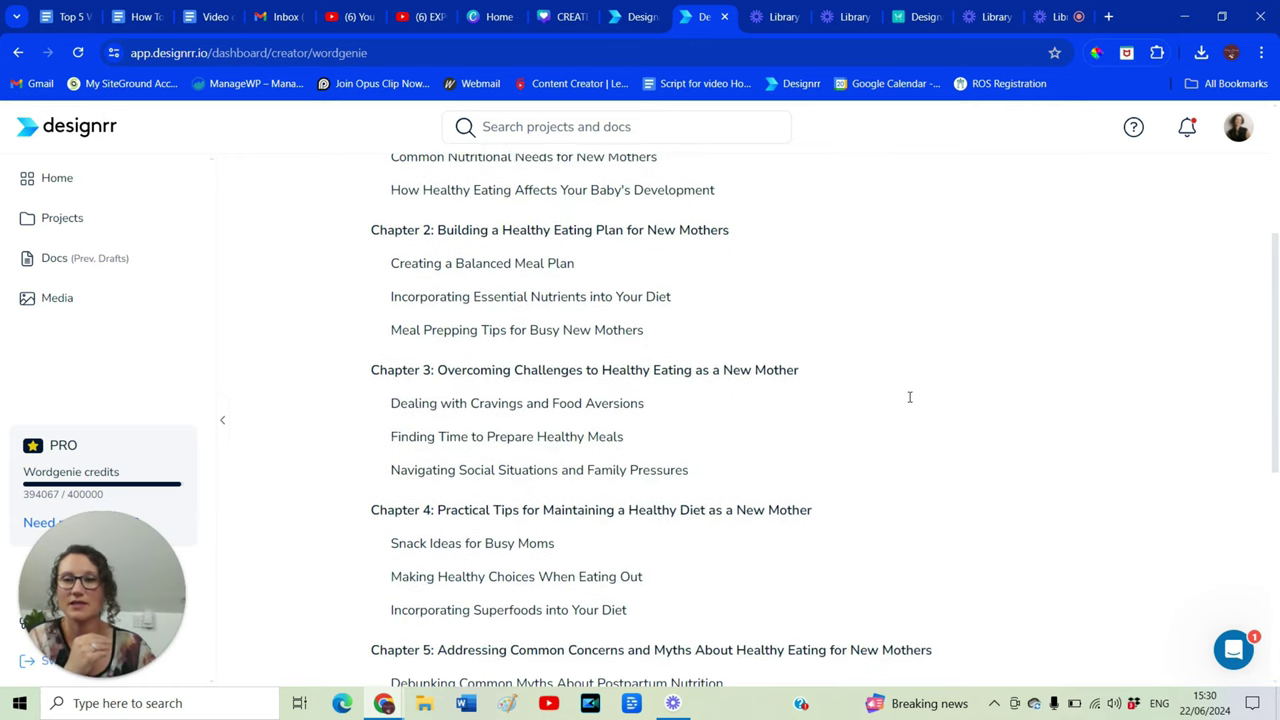
scroll(909, 397, up, 1)
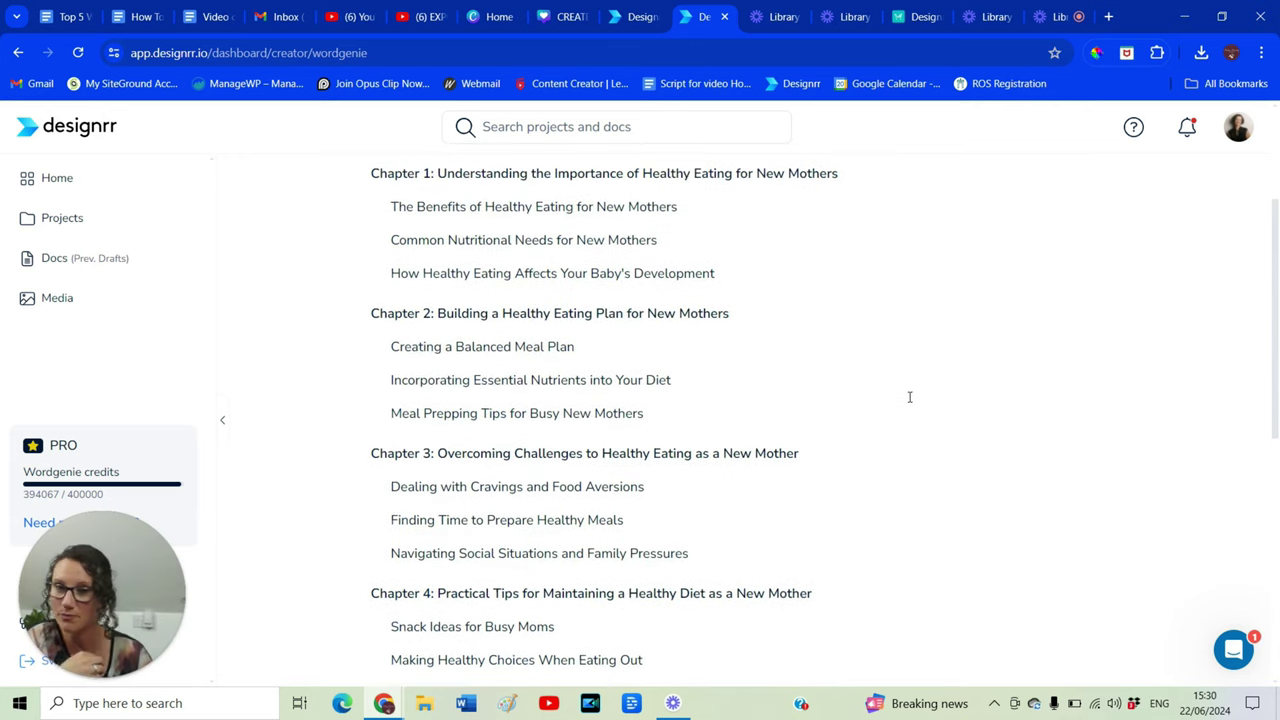
scroll(909, 397, down, 7)
click(1065, 614)
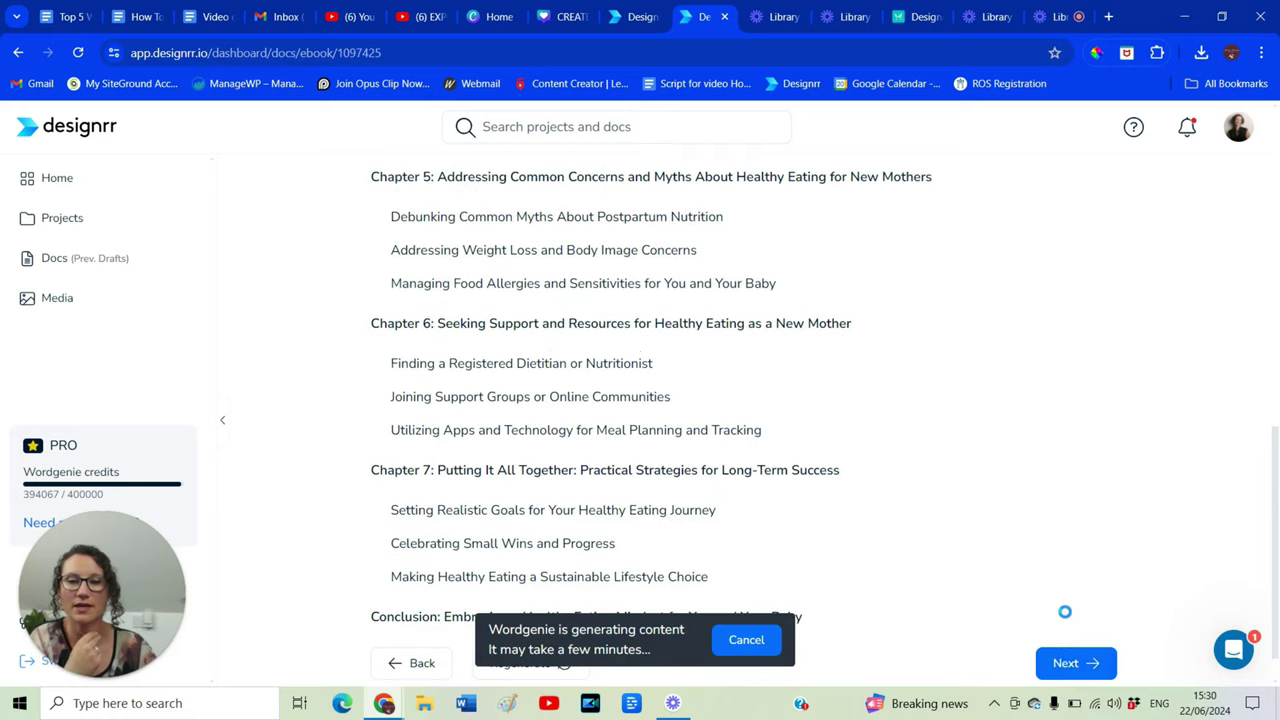
- Follow Wordgenie's writing down through the chapters to Chapter 7
scroll(1075, 442, down, 6)
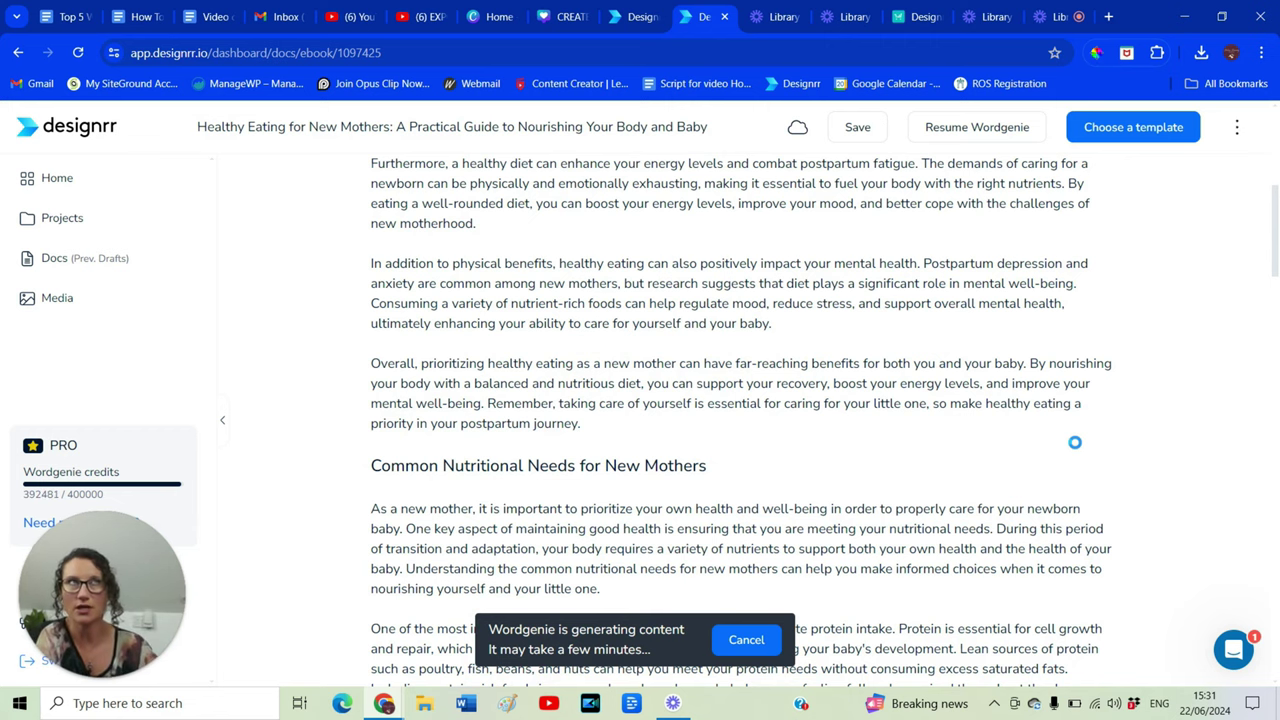
scroll(1075, 442, down, 5)
scroll(1075, 442, down, 6)
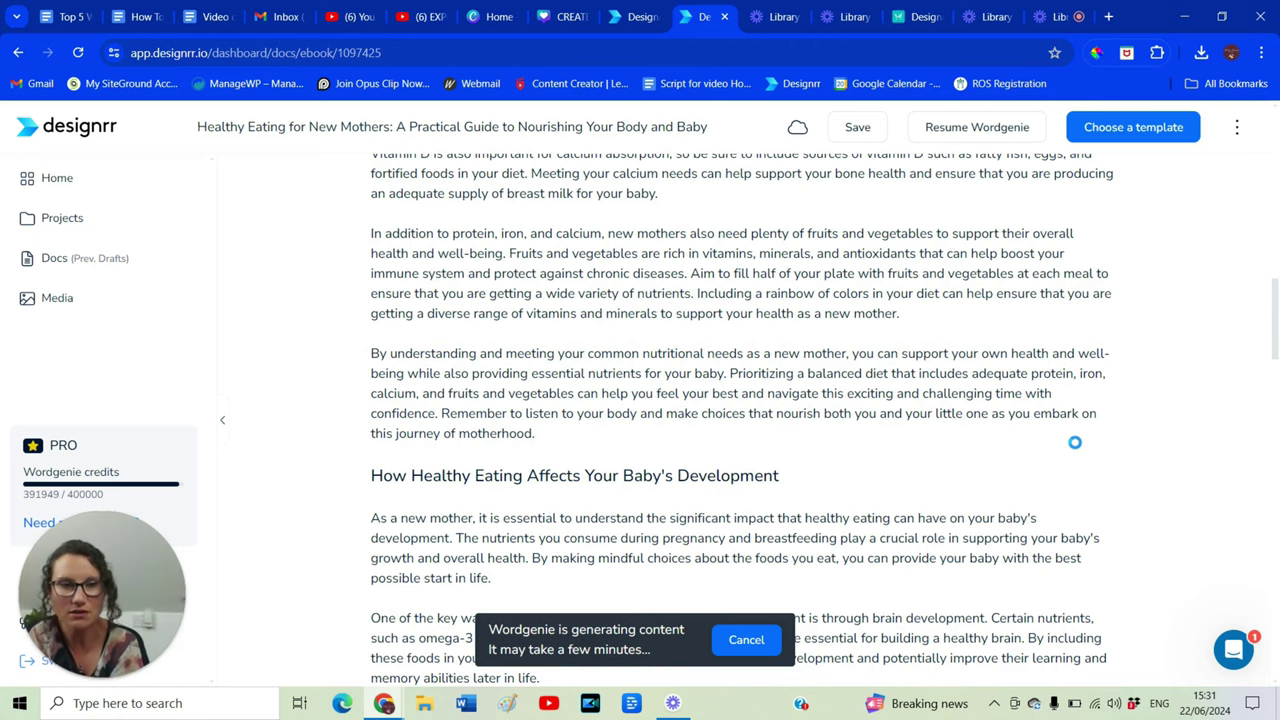
scroll(1075, 442, down, 1)
scroll(1075, 442, down, 4)
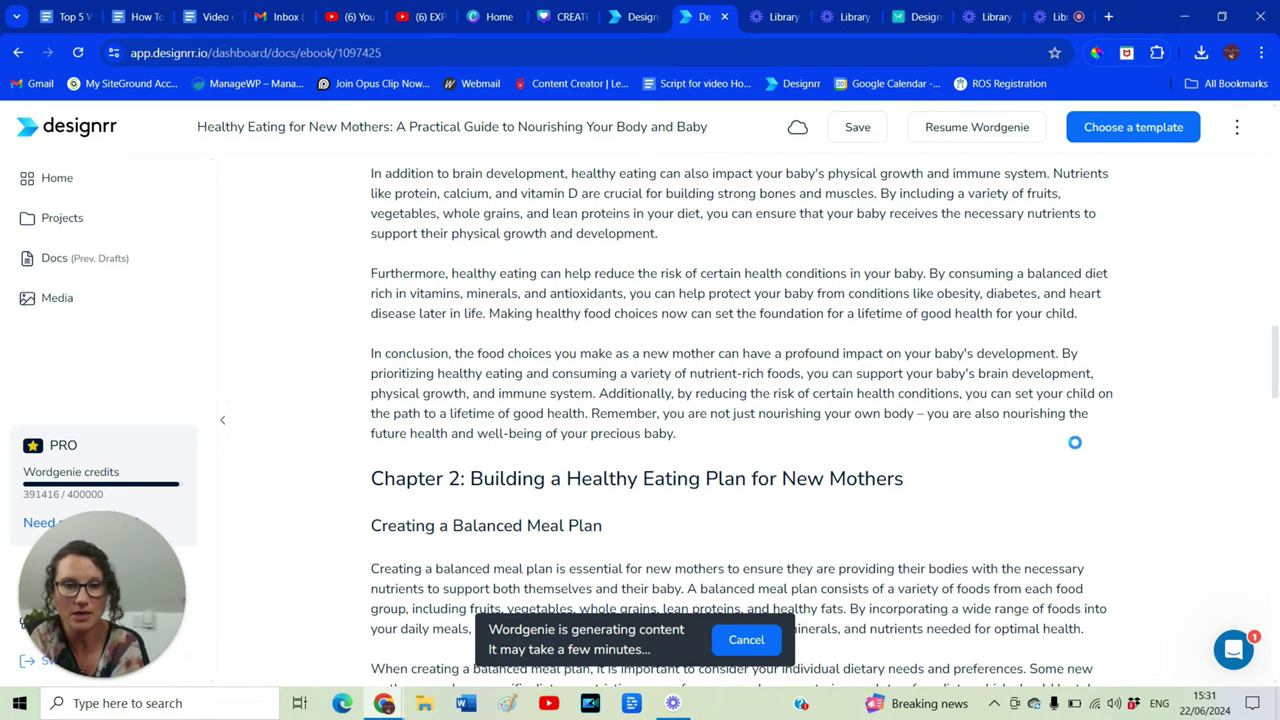
scroll(1075, 442, down, 10)
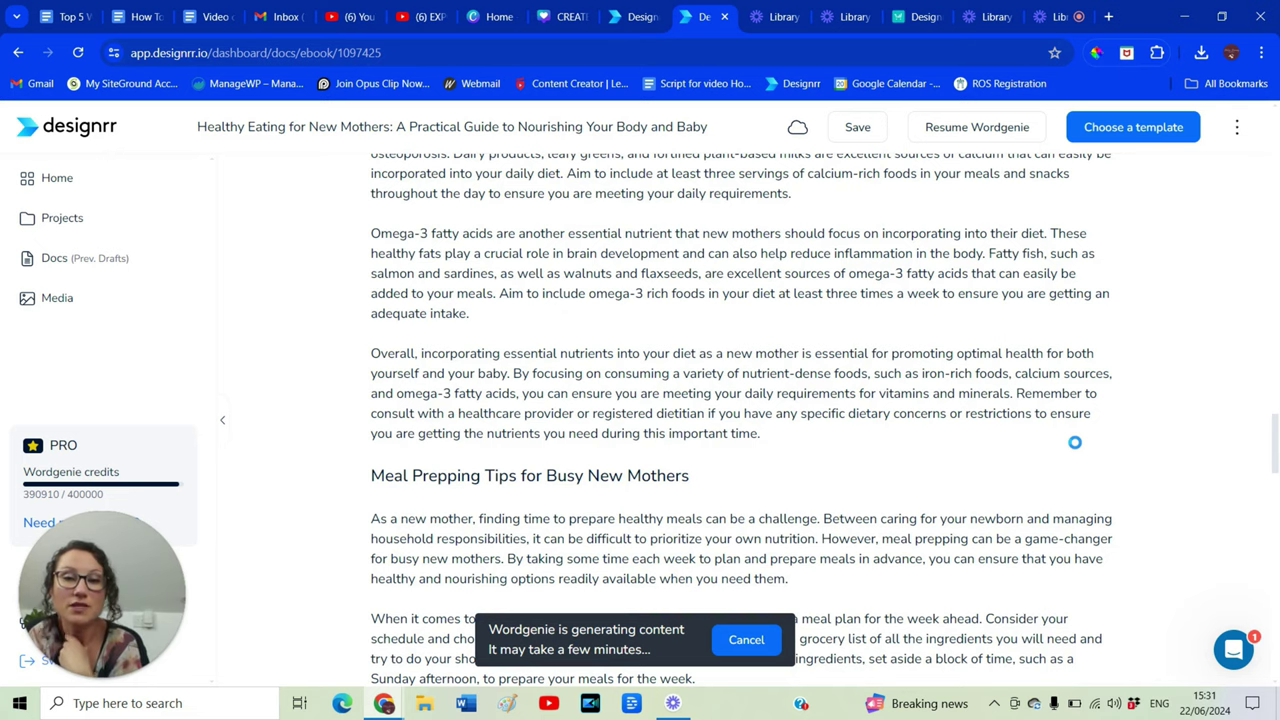
scroll(1075, 442, down, 6)
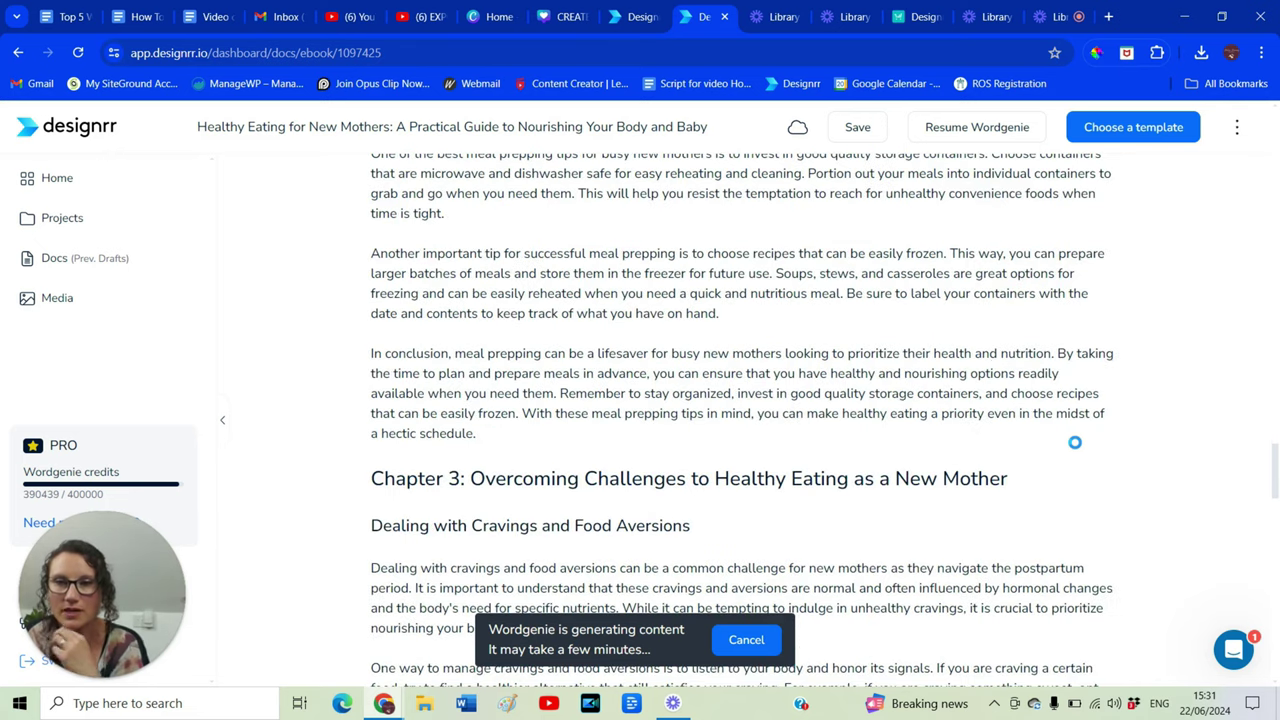
scroll(946, 548, down, 10)
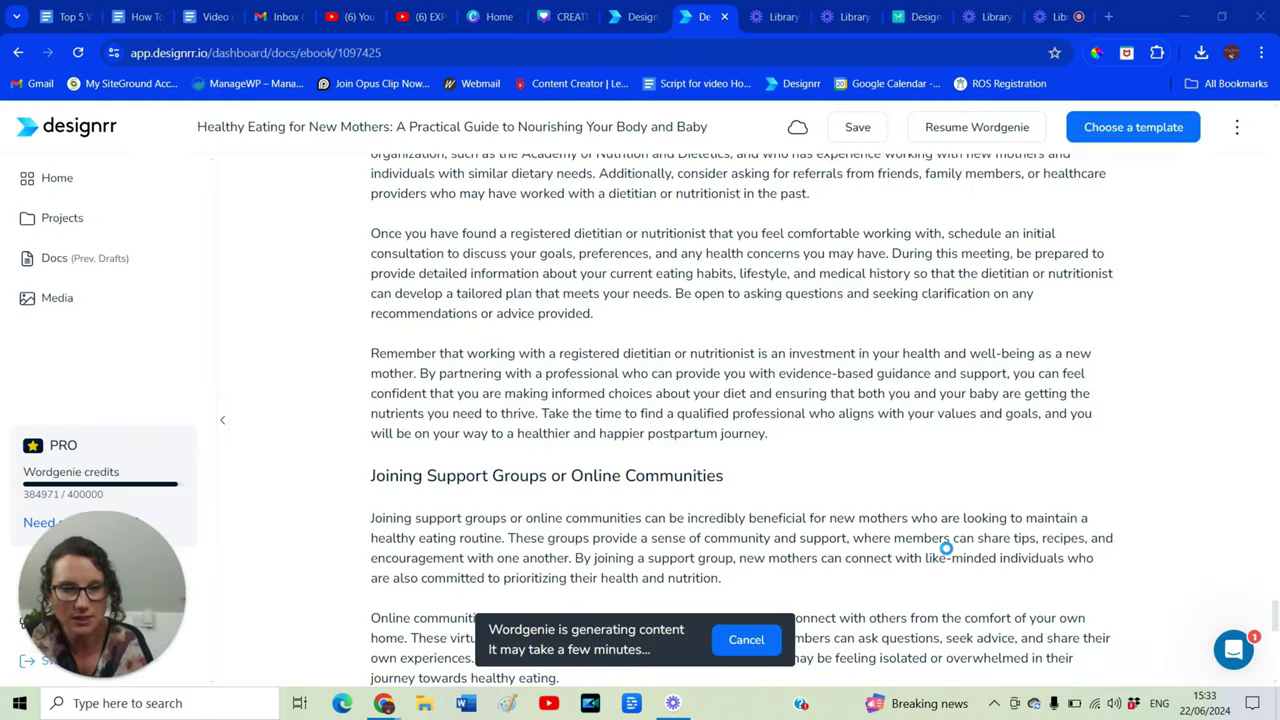
scroll(946, 548, down, 1)
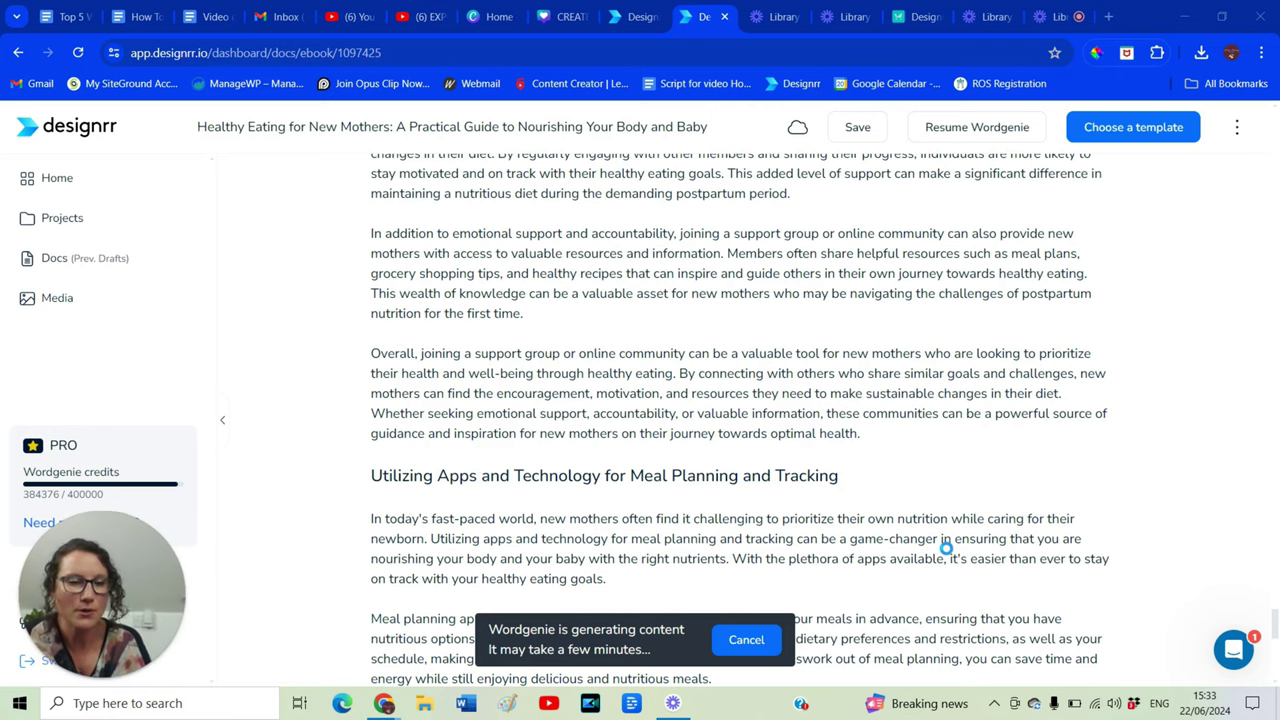
scroll(945, 548, down, 5)
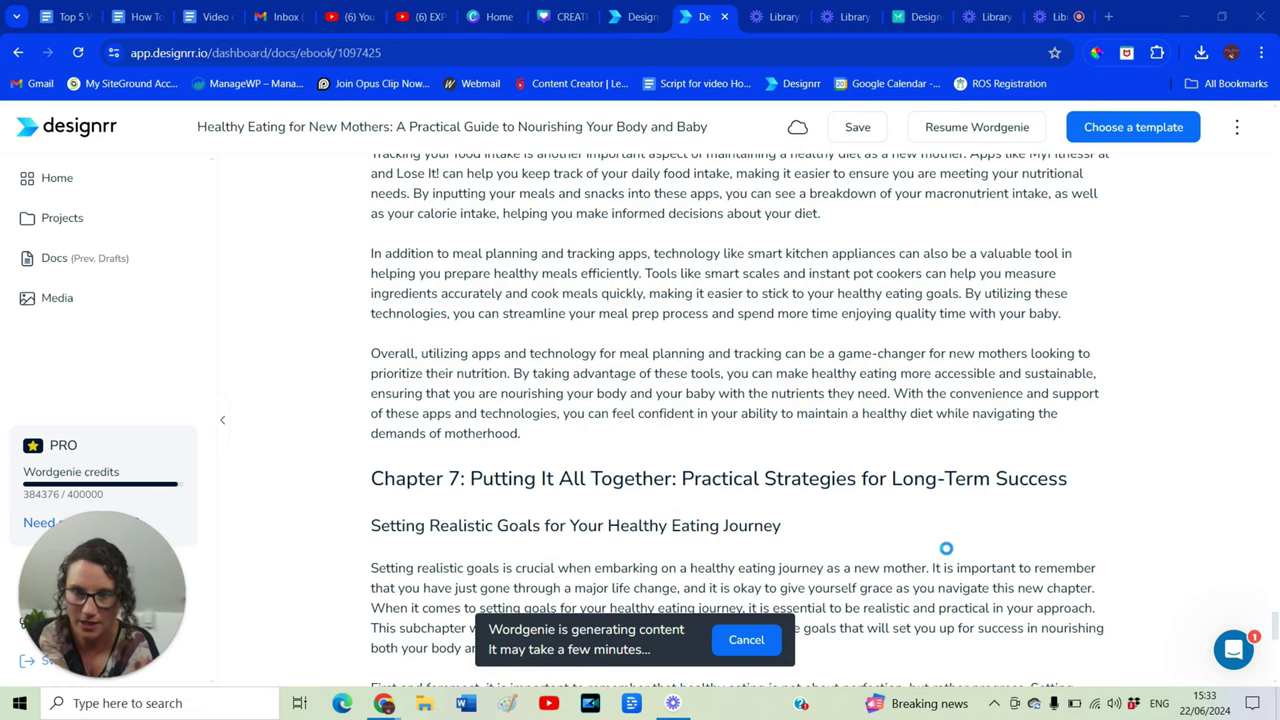
scroll(945, 548, down, 1)
scroll(945, 548, down, 5)
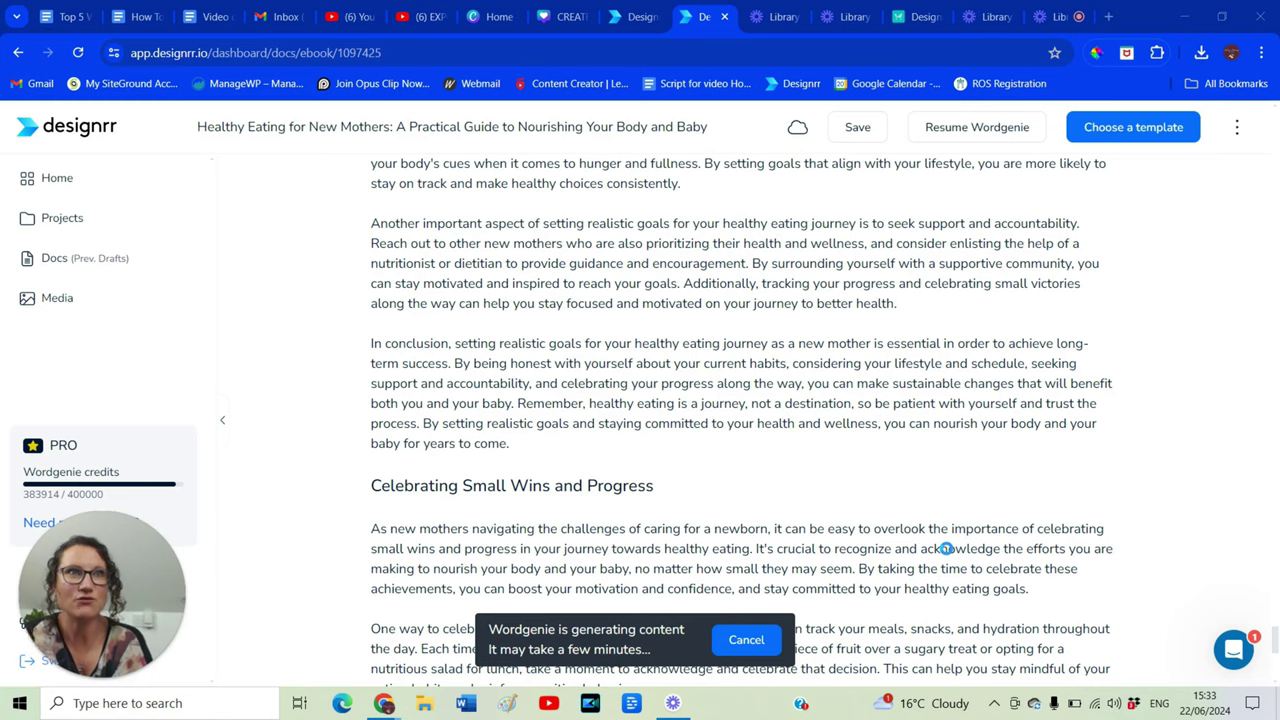
scroll(945, 548, down, 5)
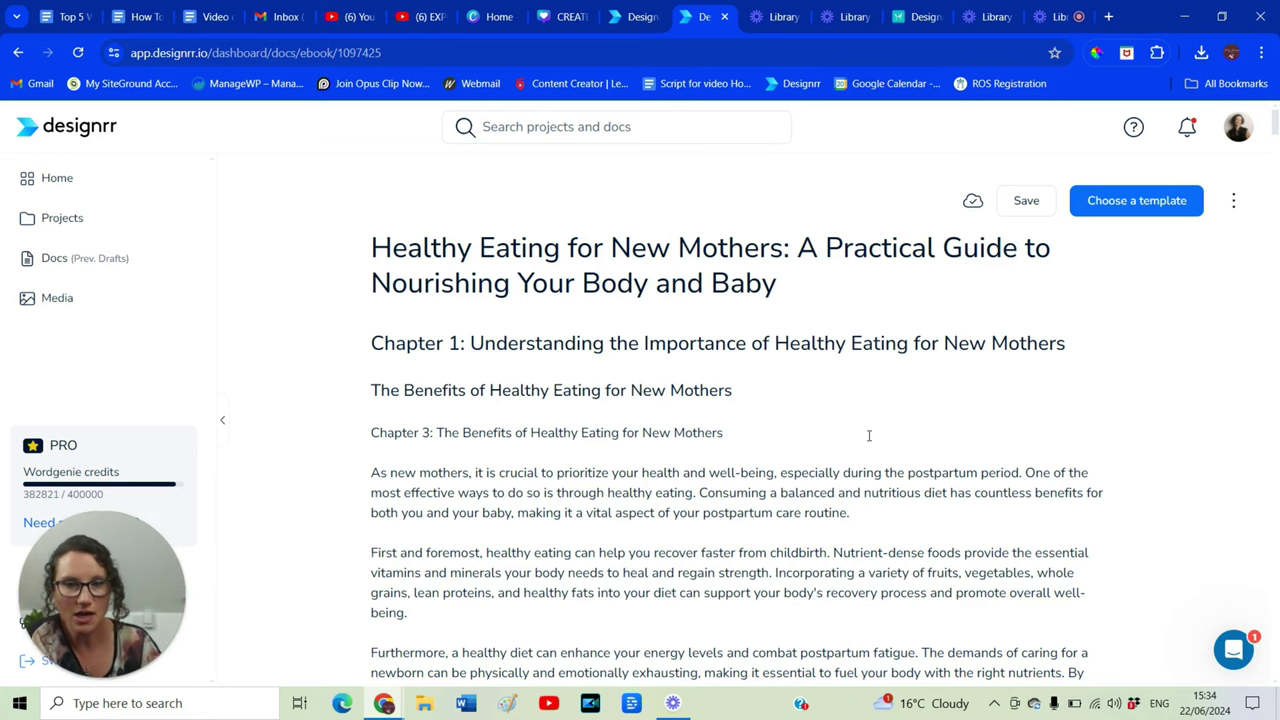
- Return to the top of the finished document and open the template gallery
drag(1274, 122, 1277, 462)
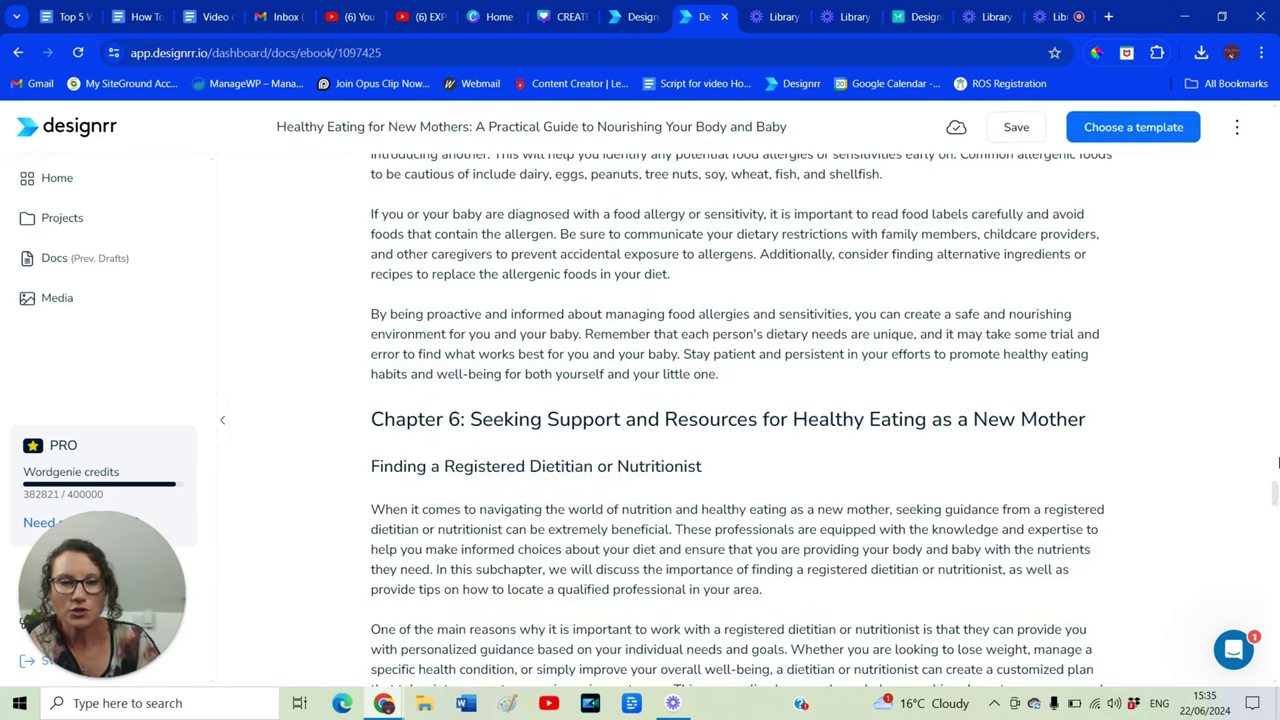
scroll(678, 590, up, 15)
scroll(678, 590, up, 10)
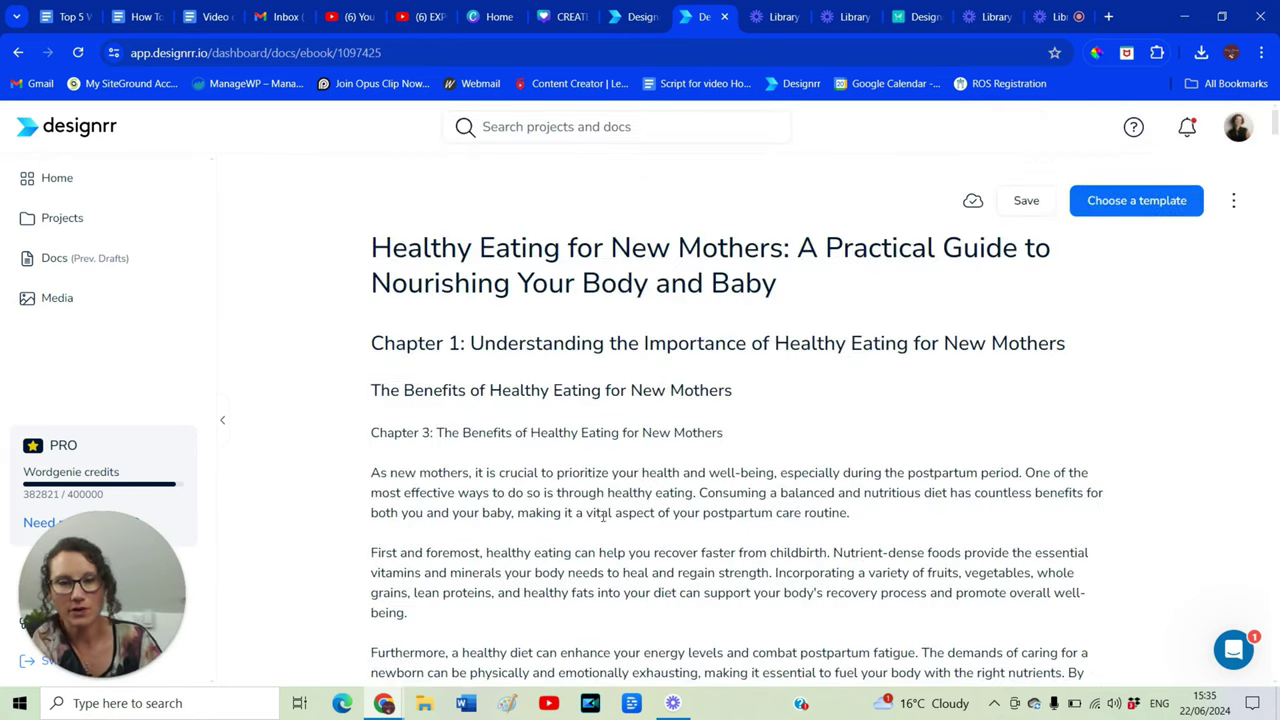
click(1153, 204)
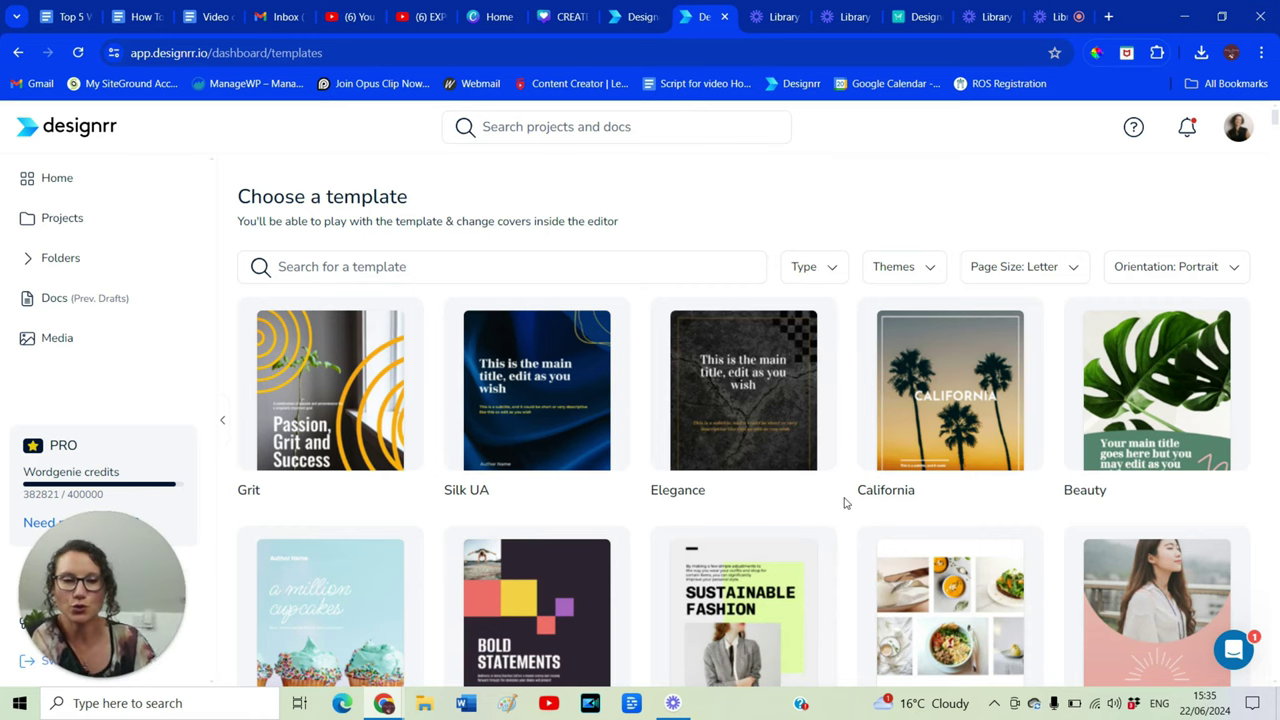
- Browse the 'mothers' template results and open the Self-development 1-02 template's details
scroll(843, 502, down, 1)
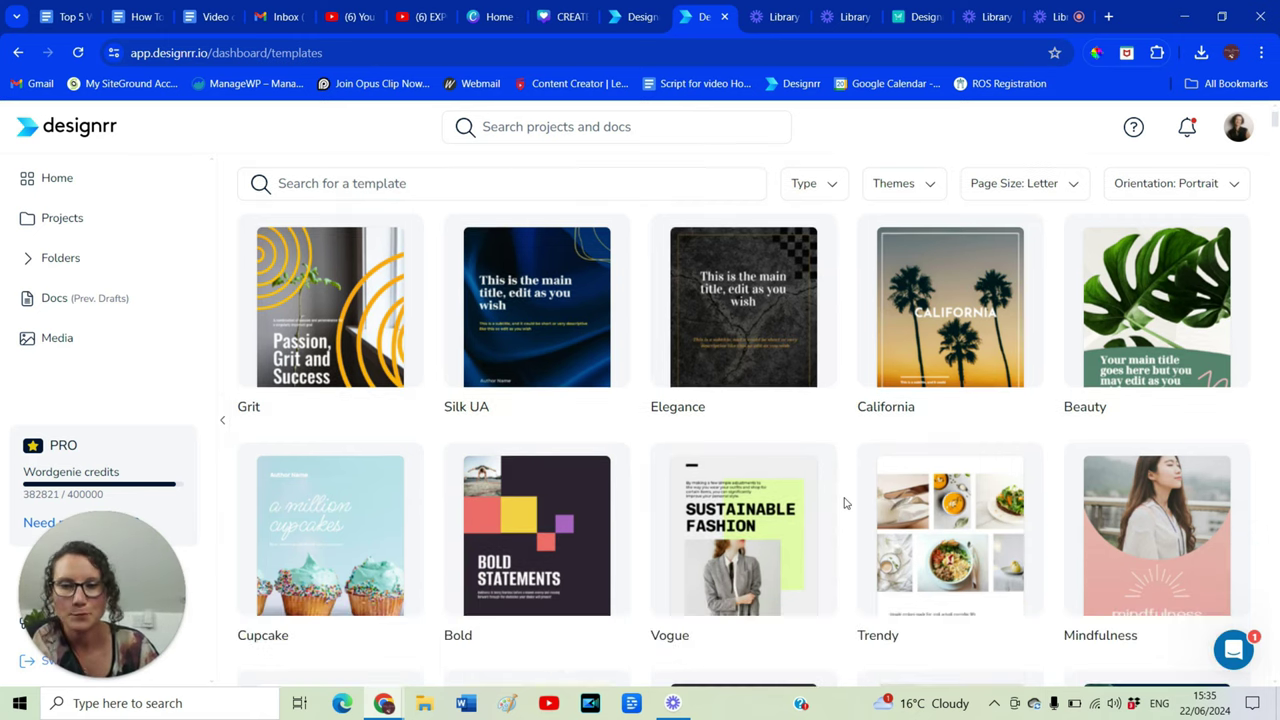
scroll(843, 502, down, 1)
scroll(843, 502, down, 1)
scroll(843, 502, down, 1)
scroll(843, 502, down, 1)
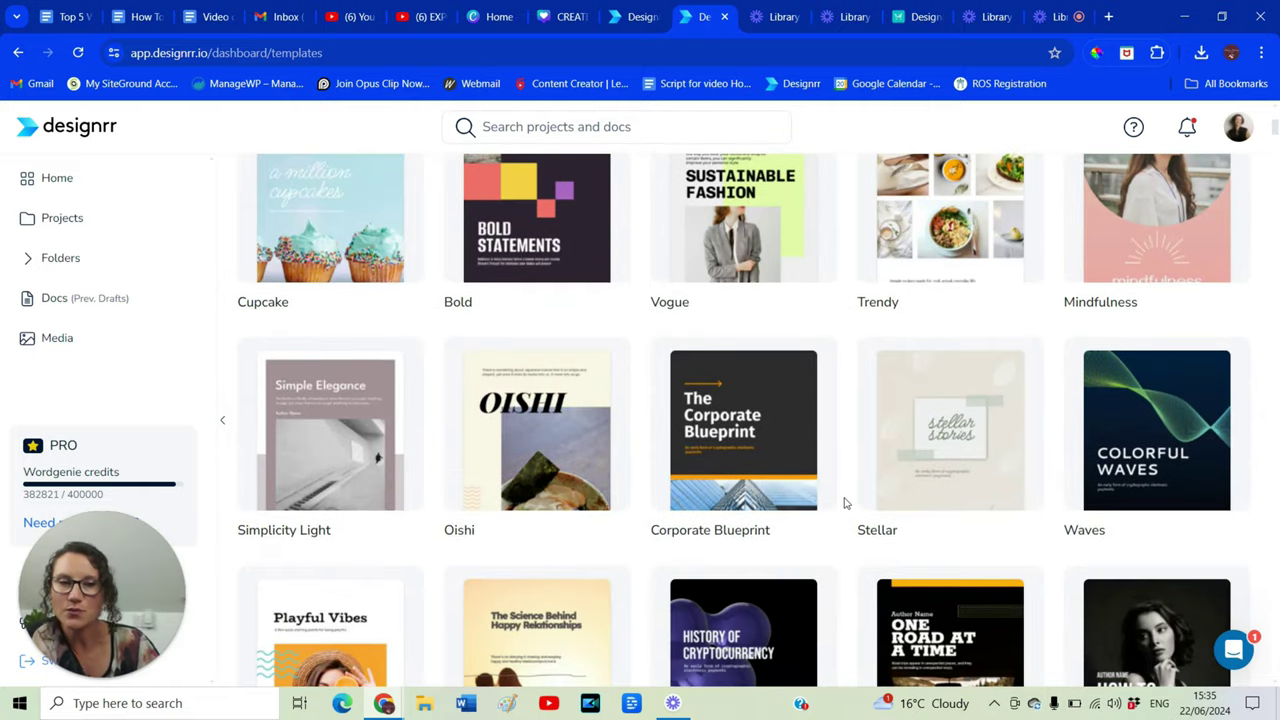
scroll(843, 502, down, 1)
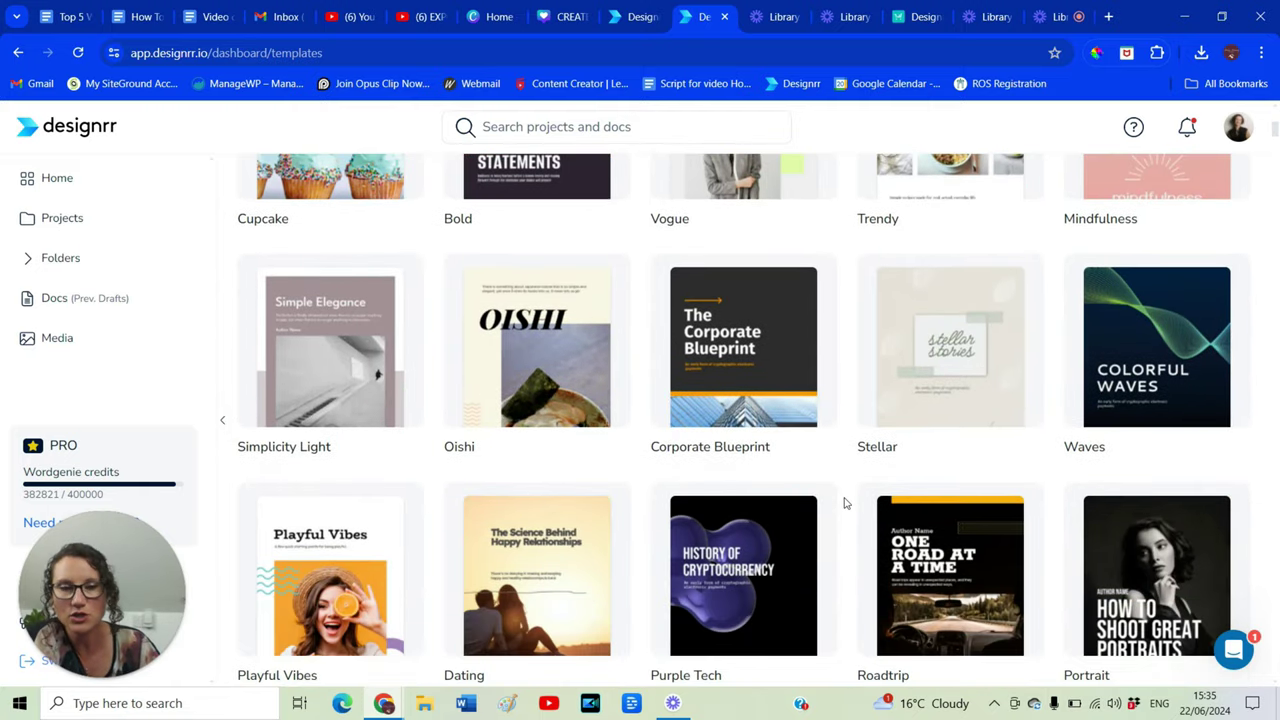
scroll(843, 502, down, 1)
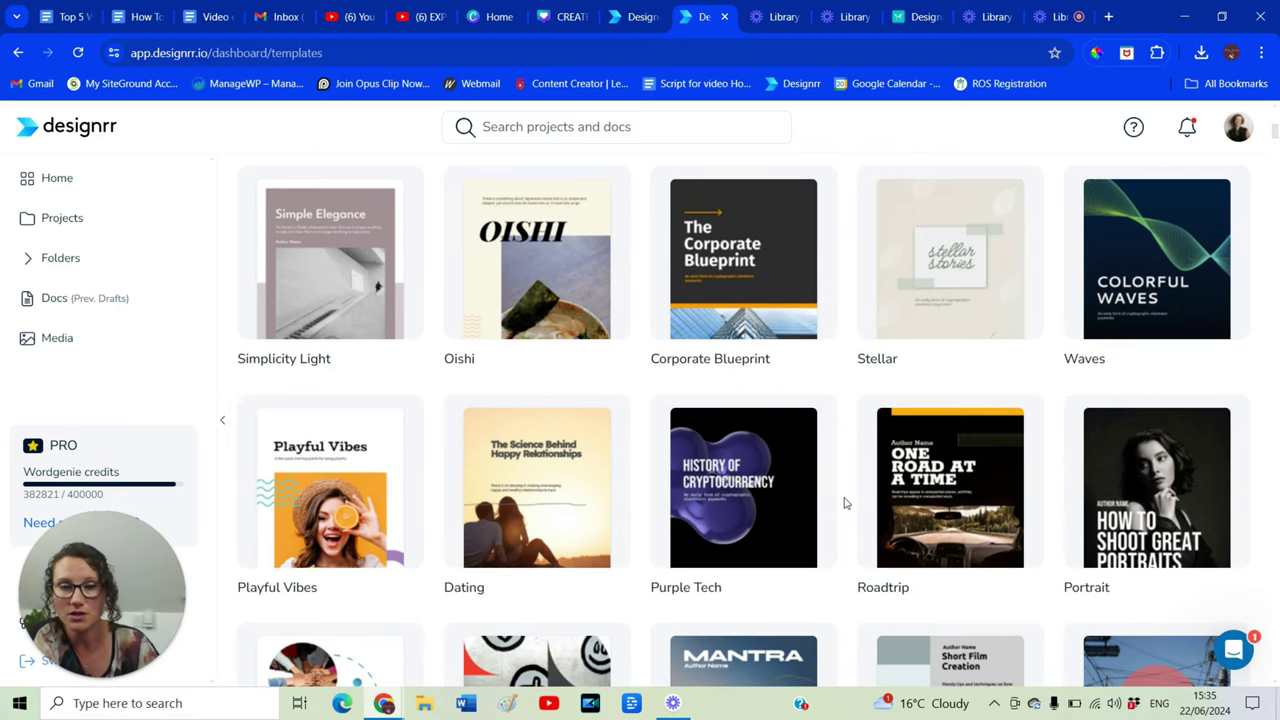
scroll(843, 502, down, 1)
scroll(843, 502, down, 1)
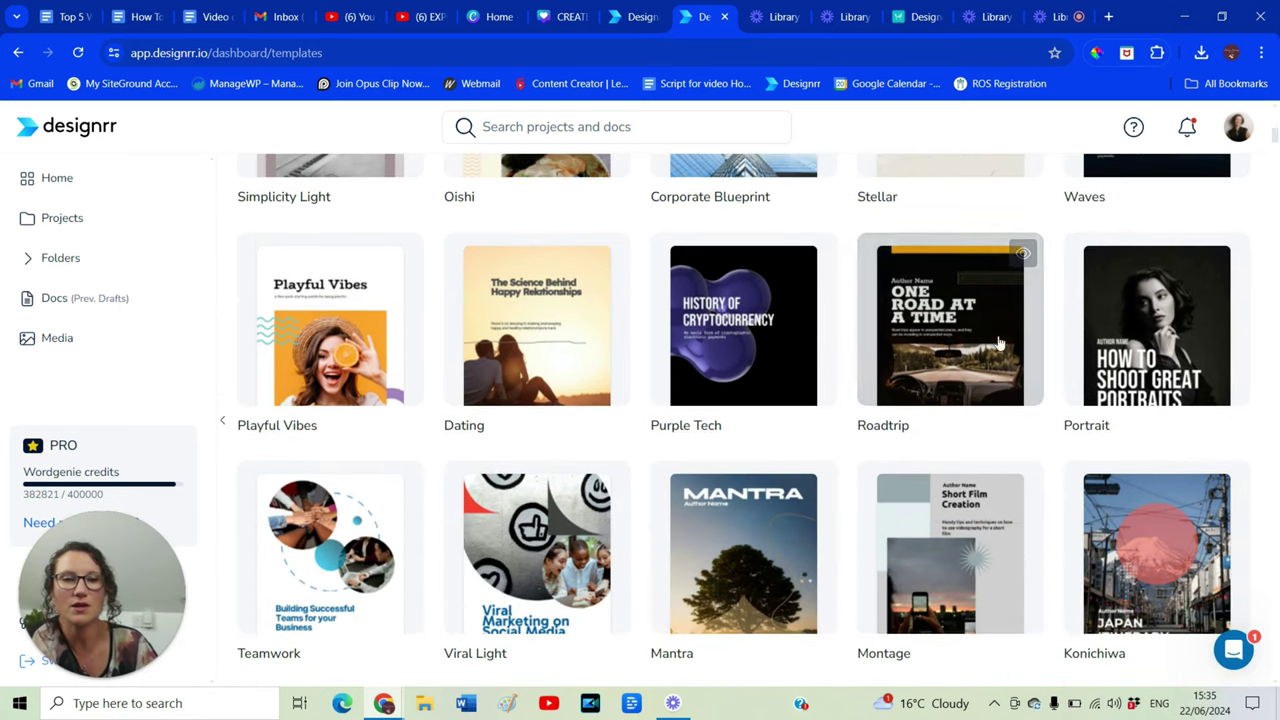
scroll(1134, 414, down, 2)
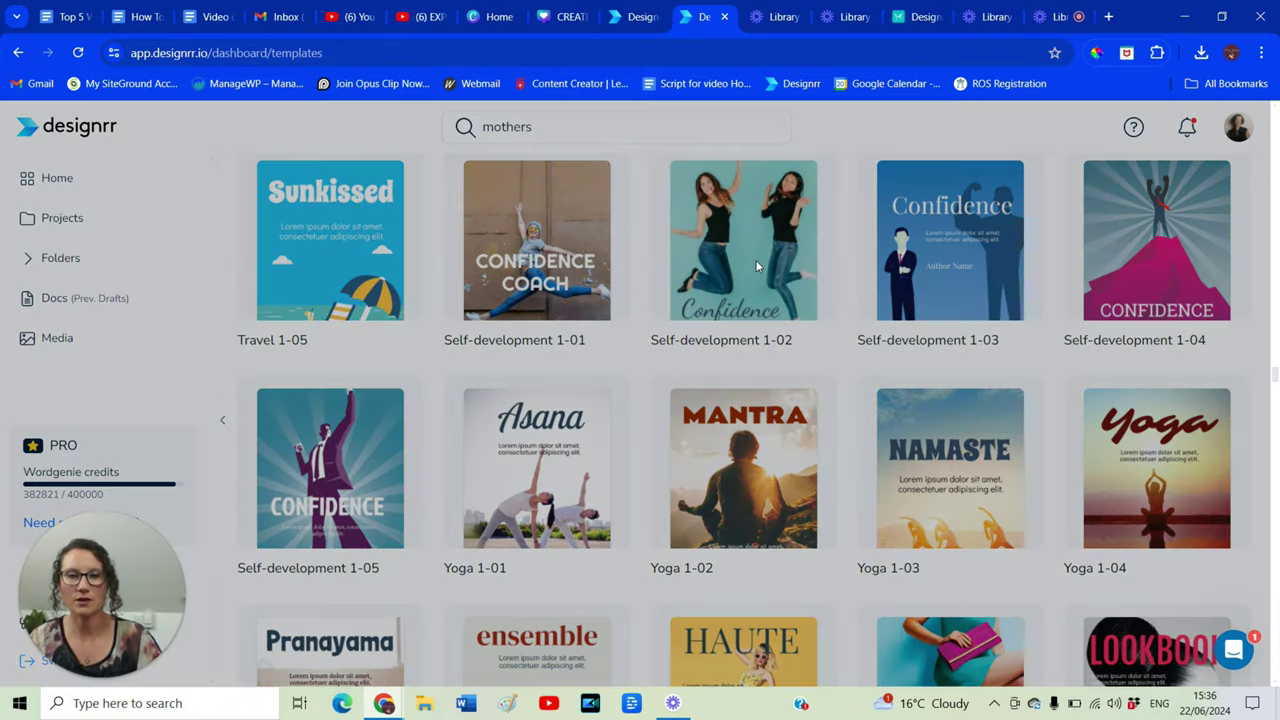
click(757, 266)
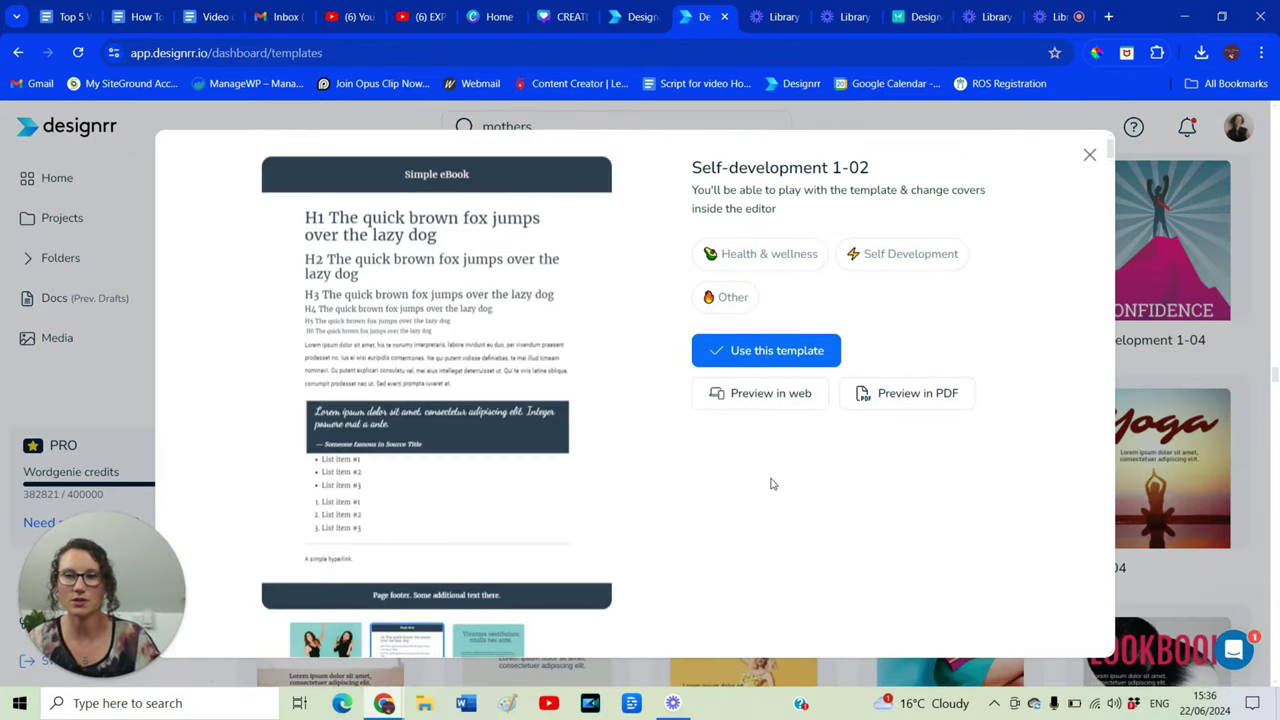
scroll(740, 470, down, 1)
scroll(717, 457, down, 2)
scroll(717, 460, down, 2)
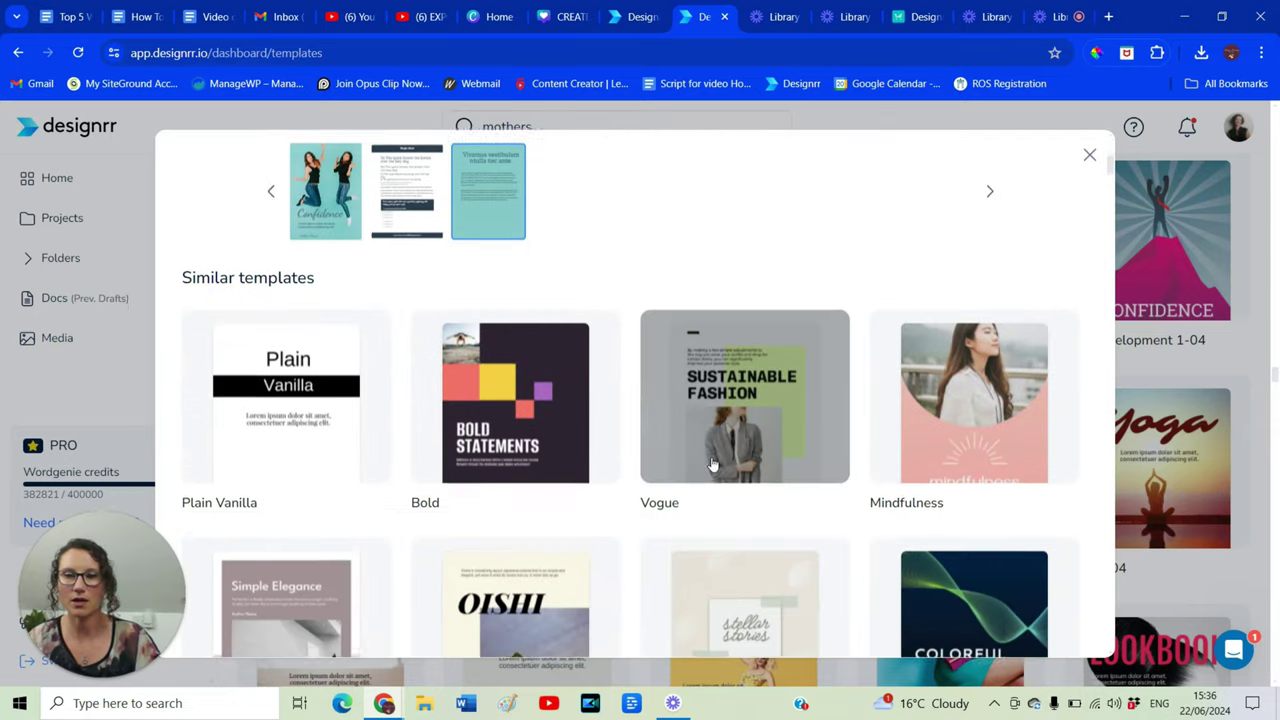
click(970, 421)
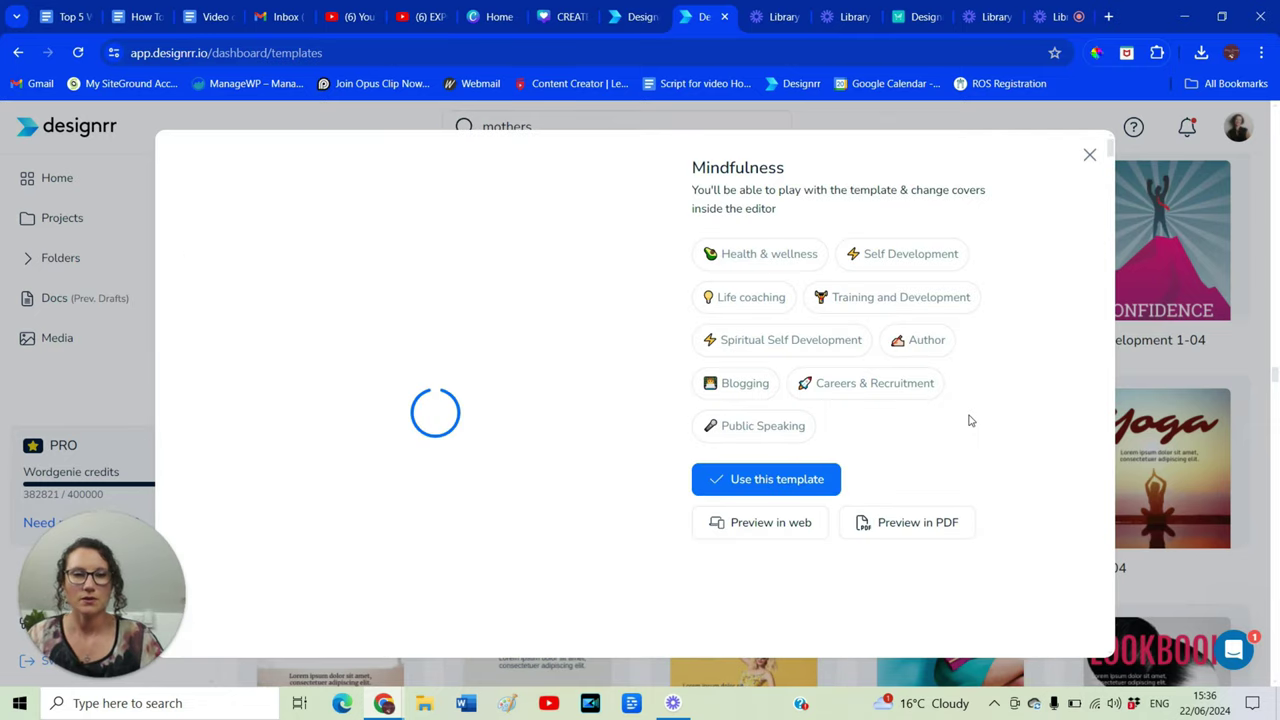
scroll(646, 386, up, 1)
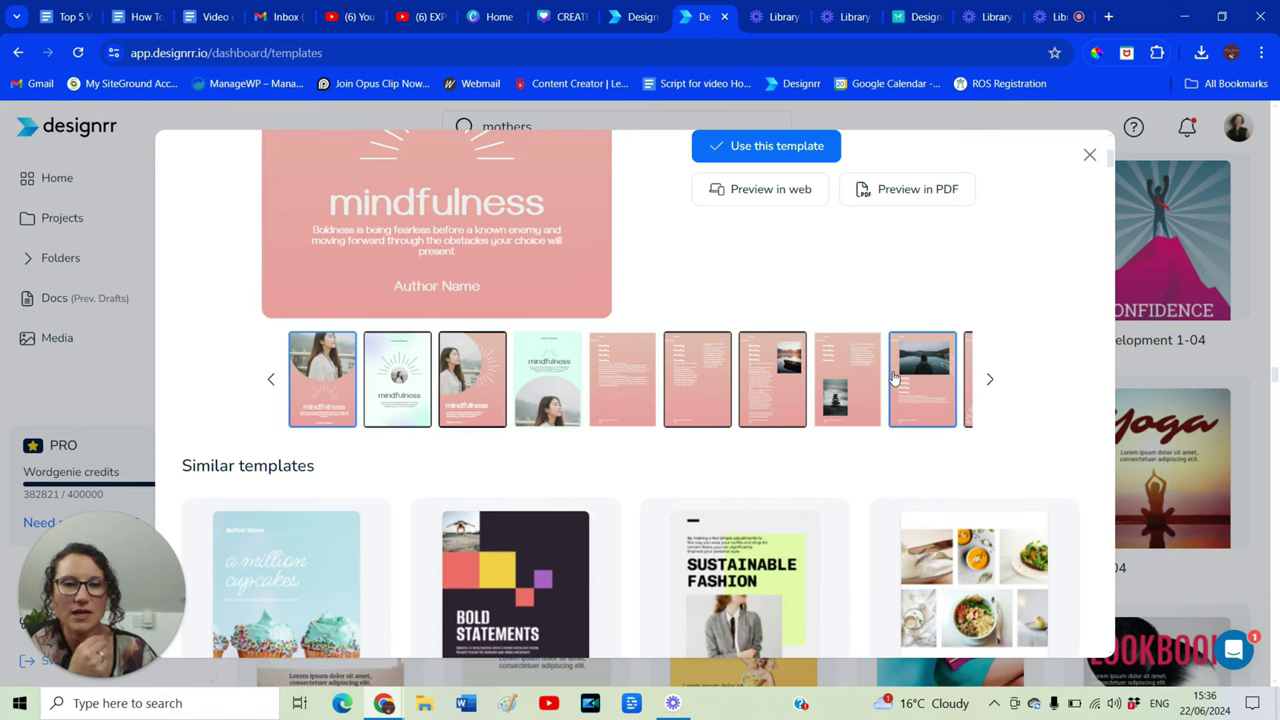
scroll(689, 474, up, 2)
key(Escape)
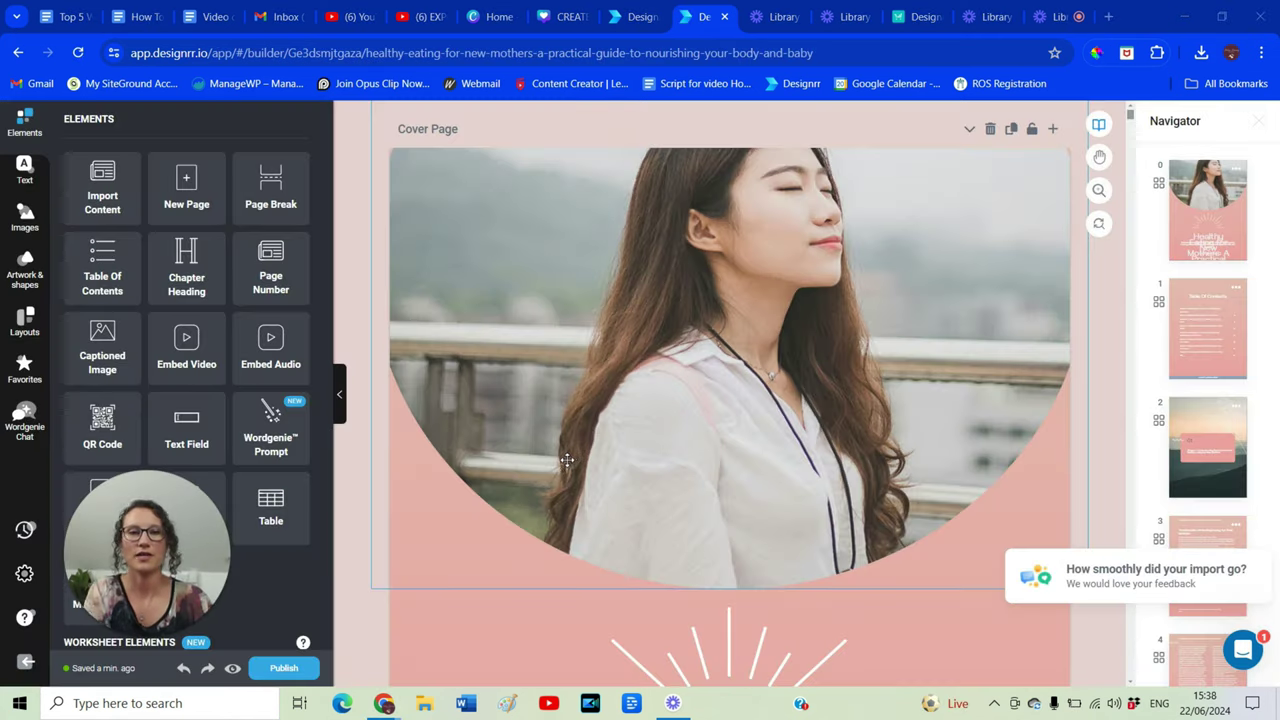
click(443, 607)
scroll(450, 609, down, 1)
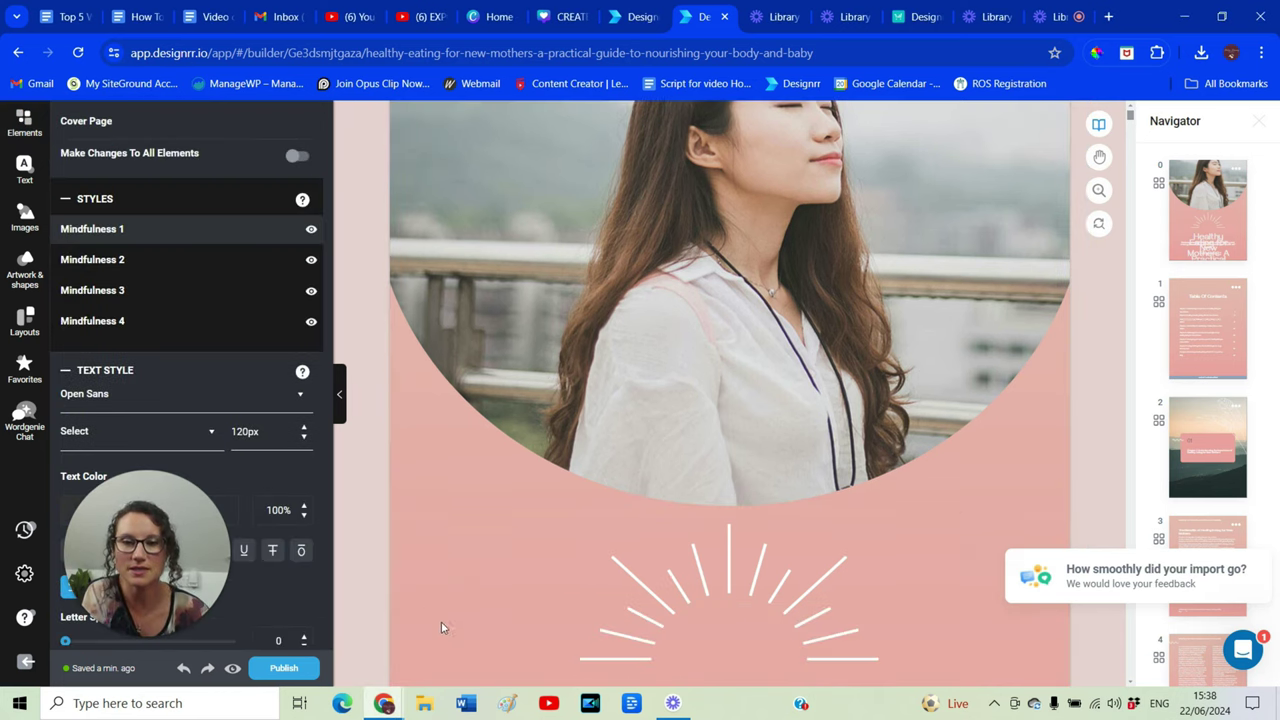
scroll(457, 609, down, 2)
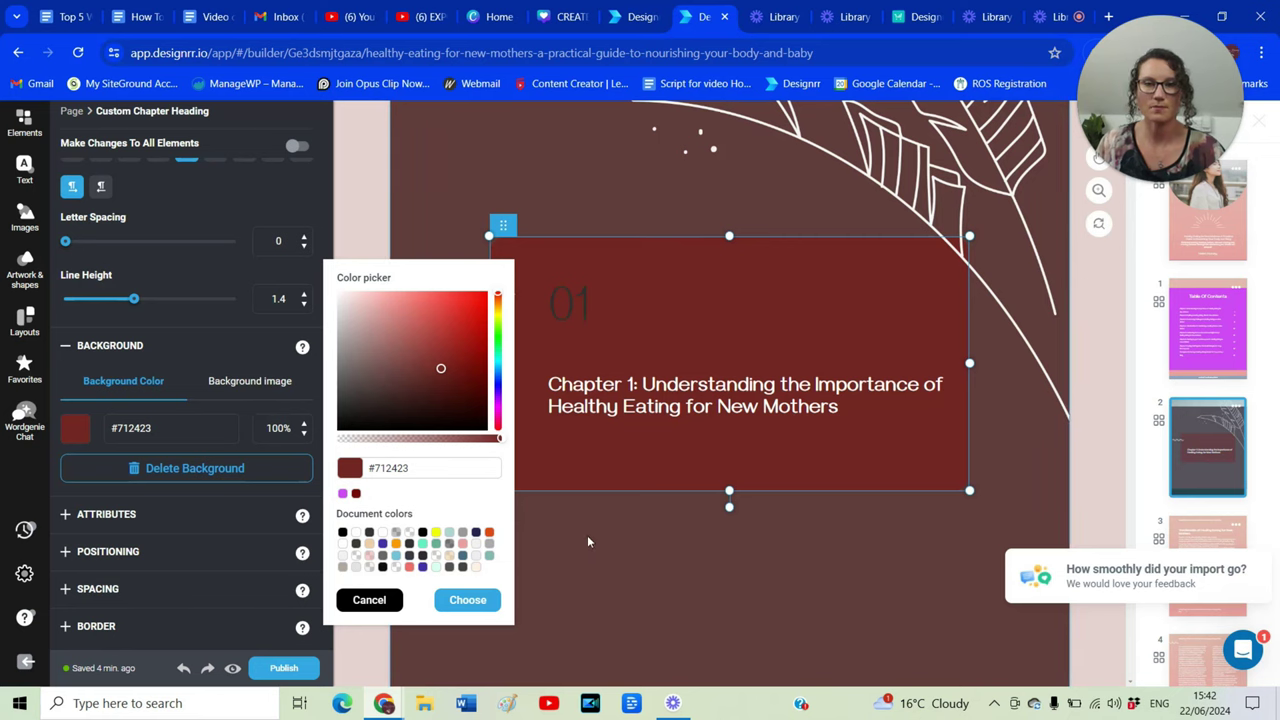
click(604, 556)
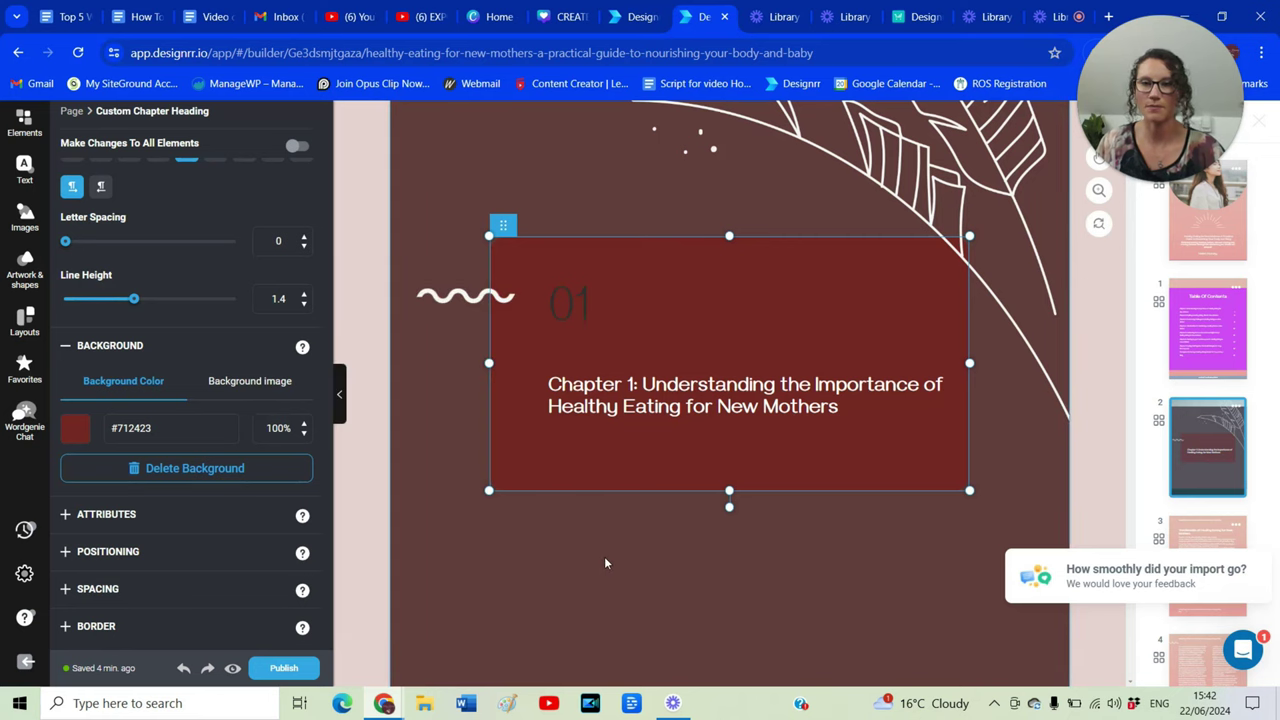
click(604, 556)
scroll(604, 556, up, 5)
scroll(590, 553, up, 2)
scroll(564, 549, up, 2)
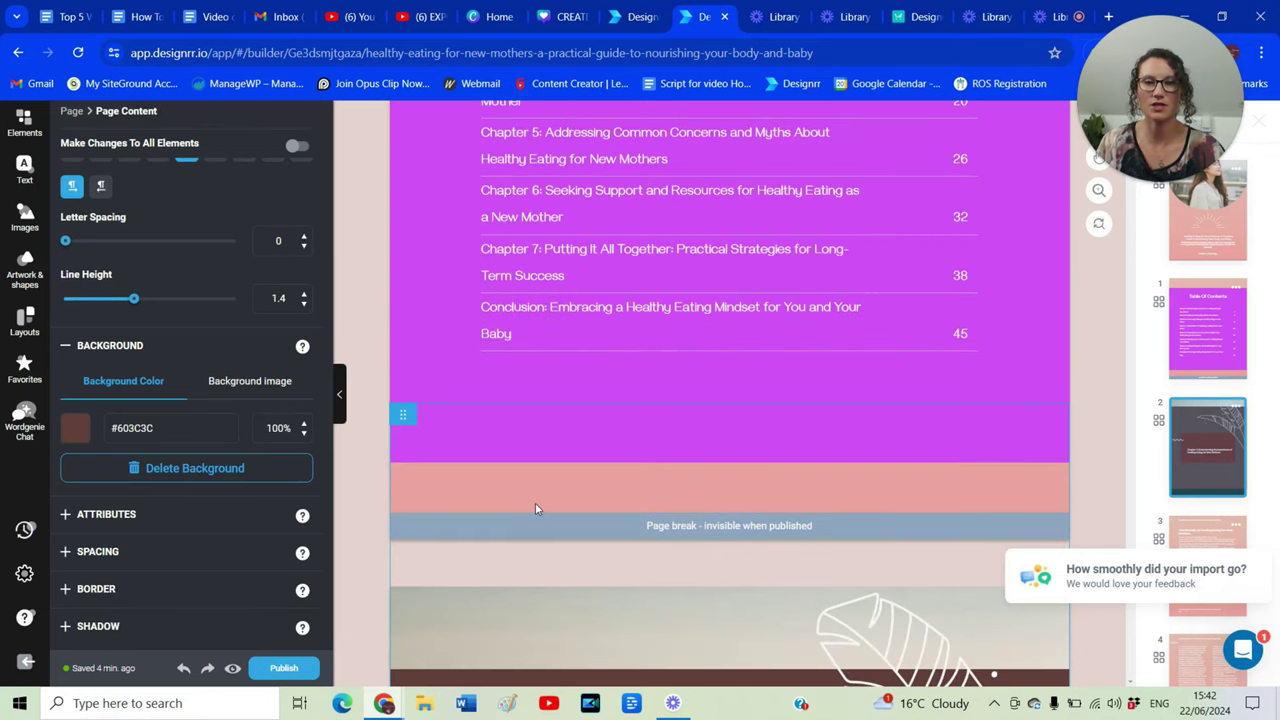
scroll(556, 609, down, 3)
click(486, 406)
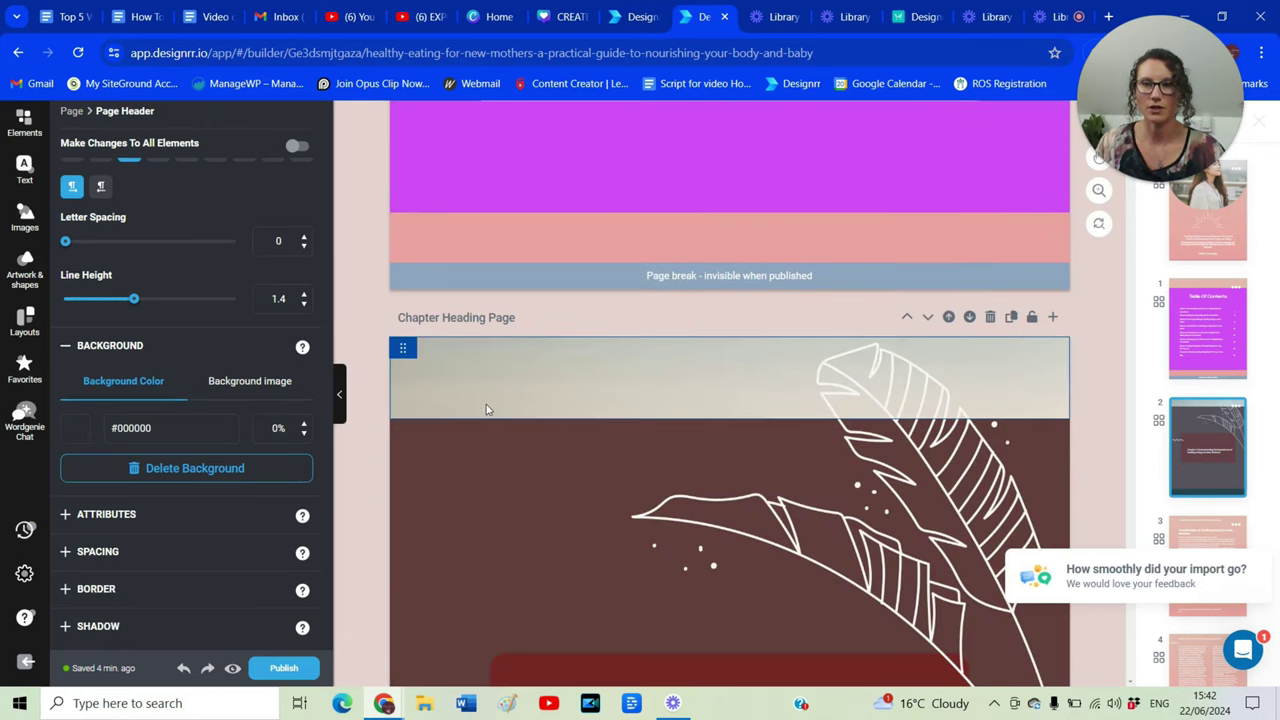
click(297, 146)
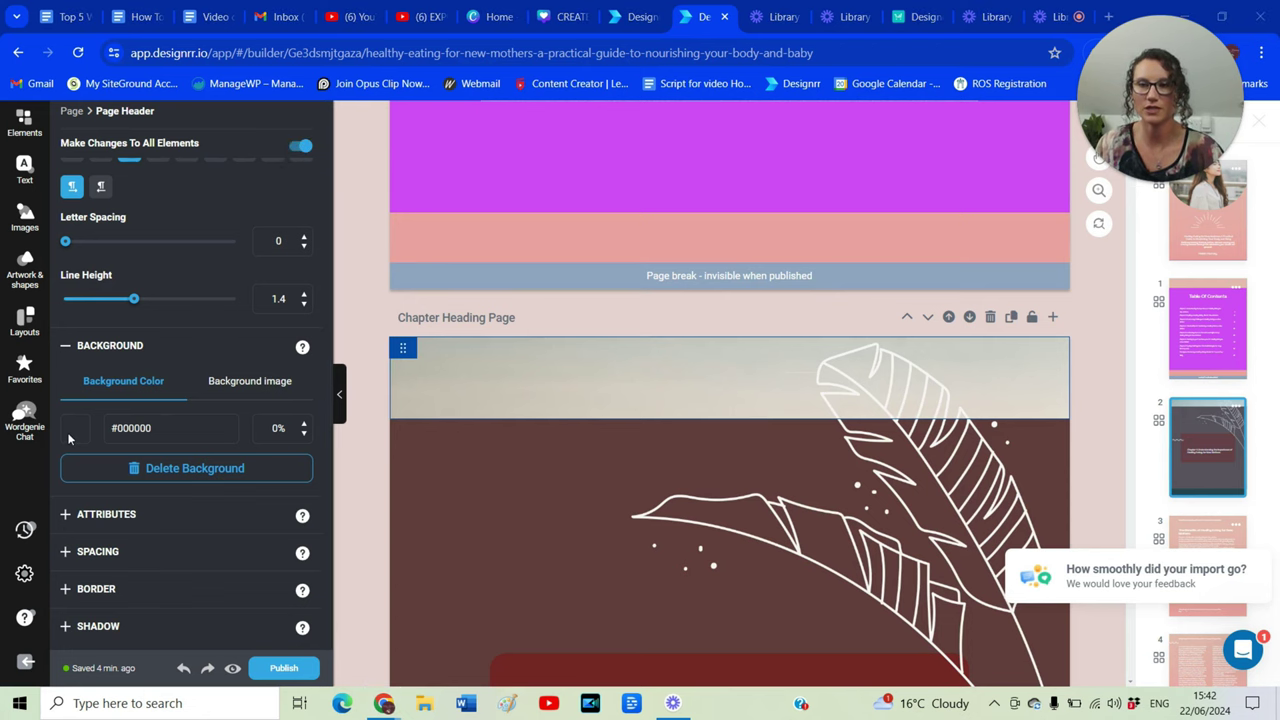
click(183, 668)
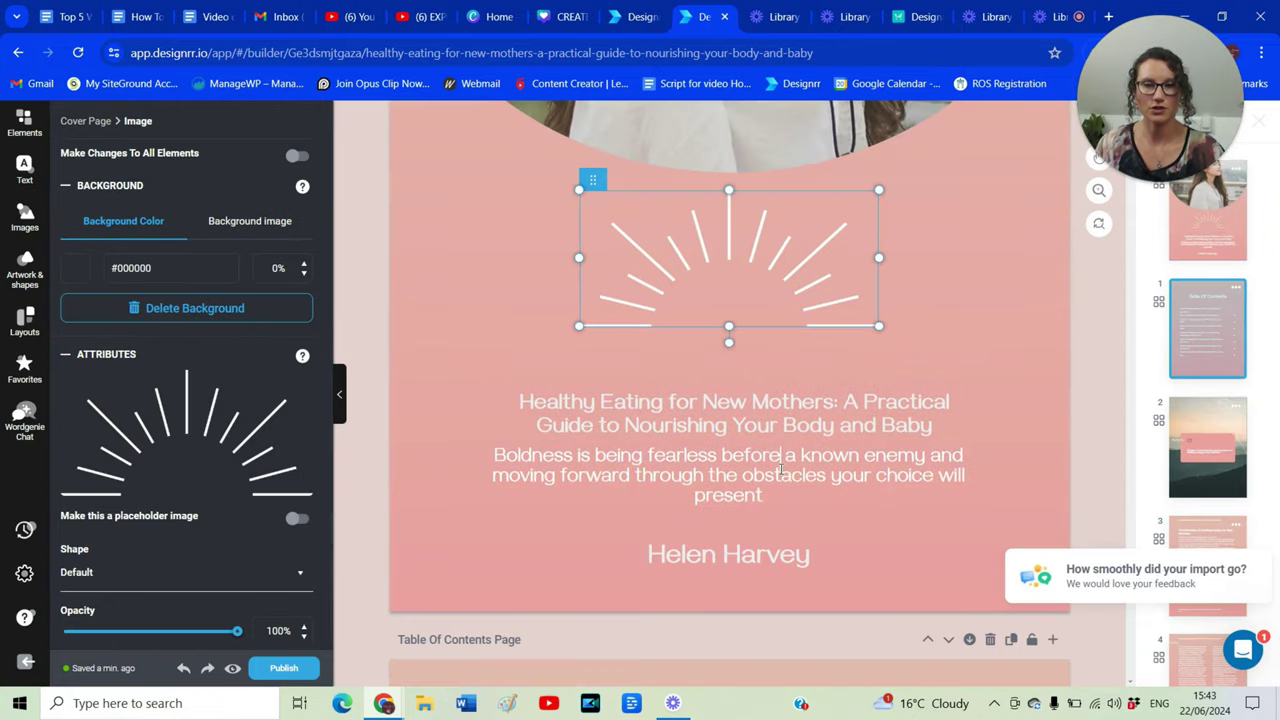
- Select the cover subtitle and author name, then scroll through the Table Of Contents
click(775, 478)
click(752, 565)
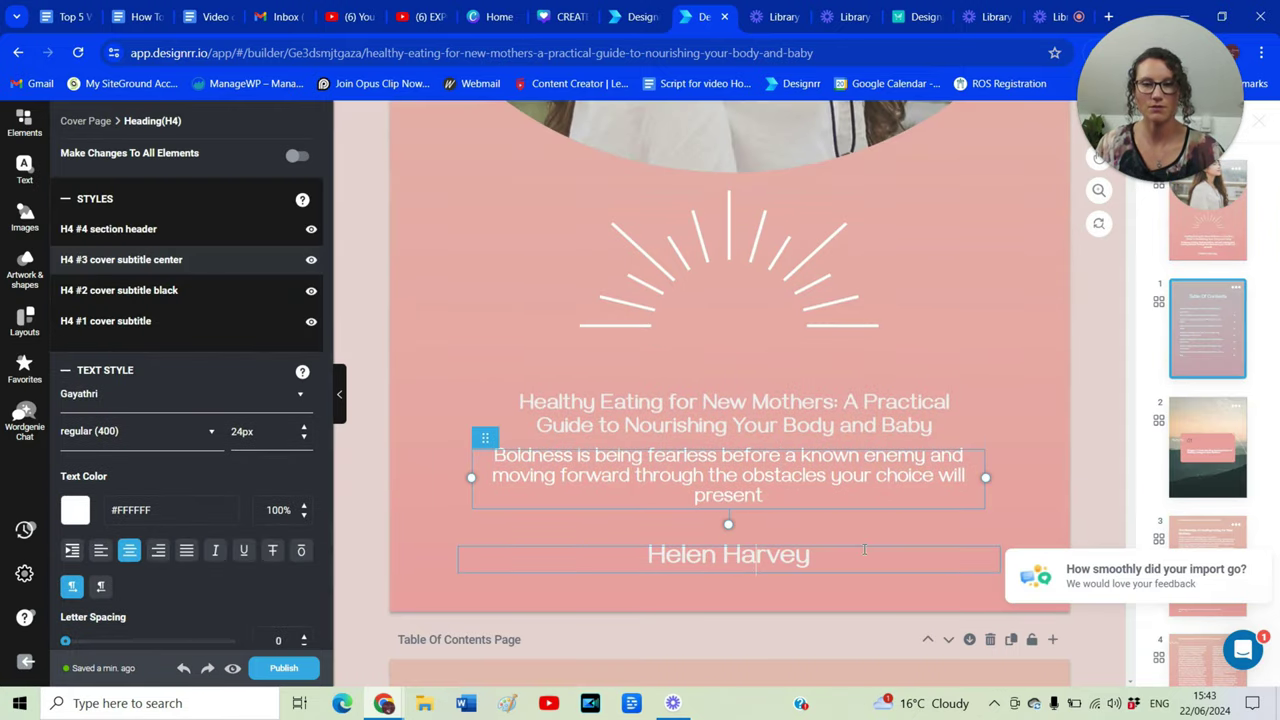
scroll(862, 551, down, 1)
scroll(865, 555, down, 1)
scroll(865, 555, down, 1)
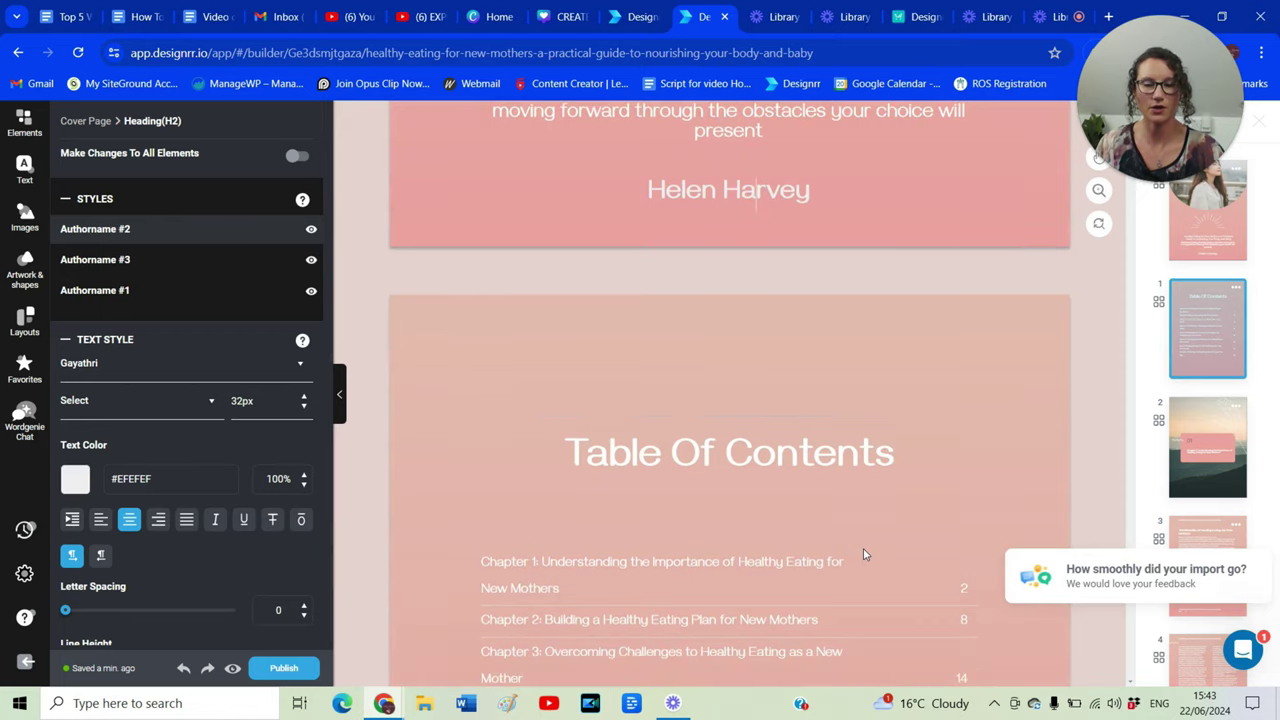
scroll(865, 555, down, 3)
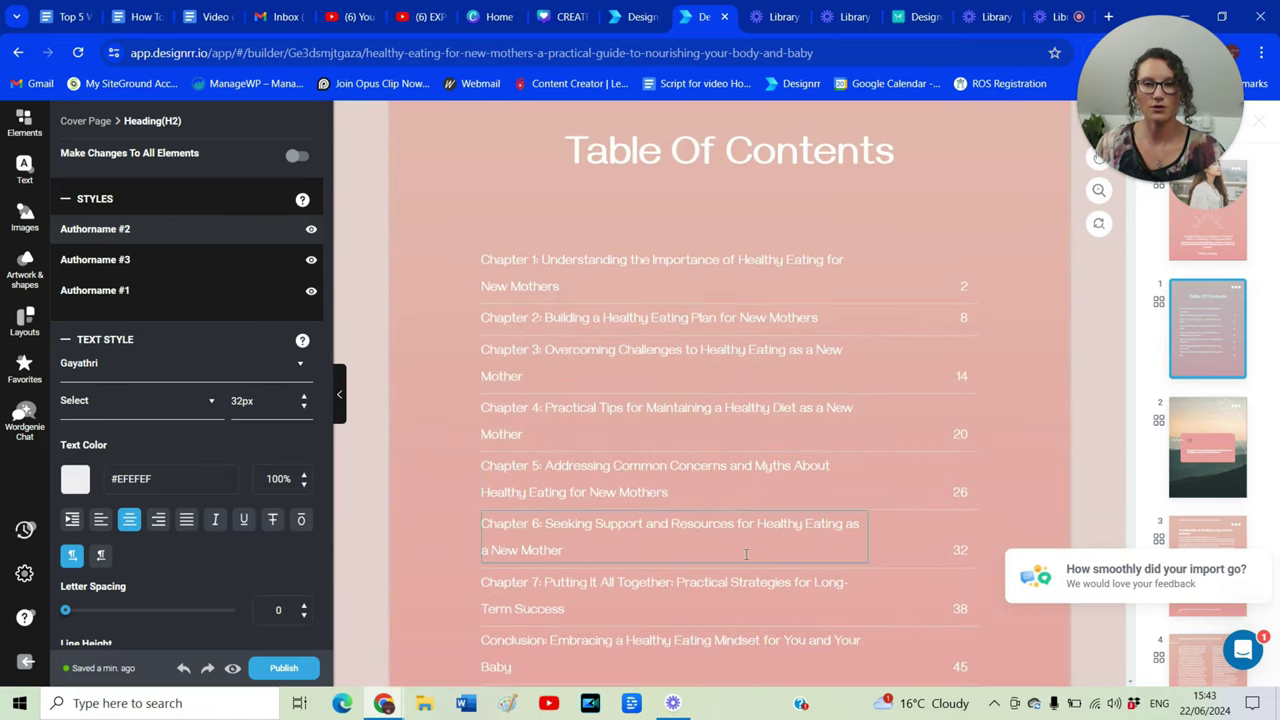
scroll(817, 525, down, 3)
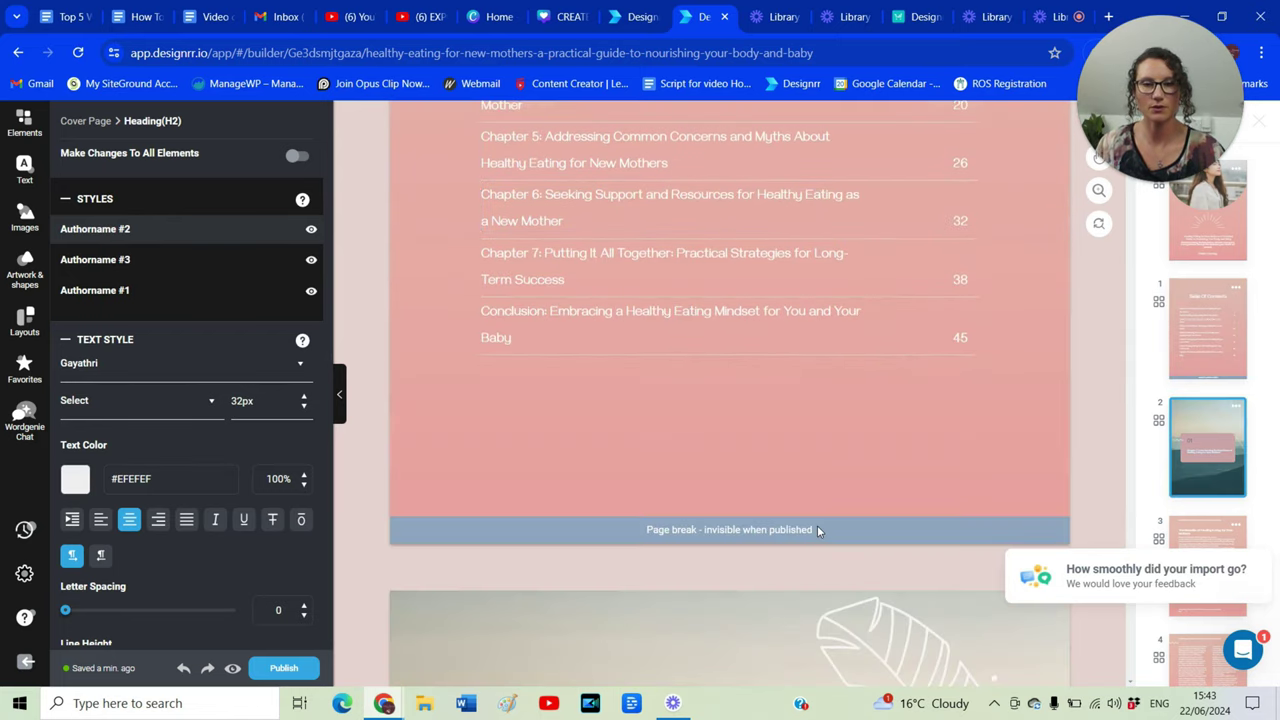
scroll(817, 525, down, 10)
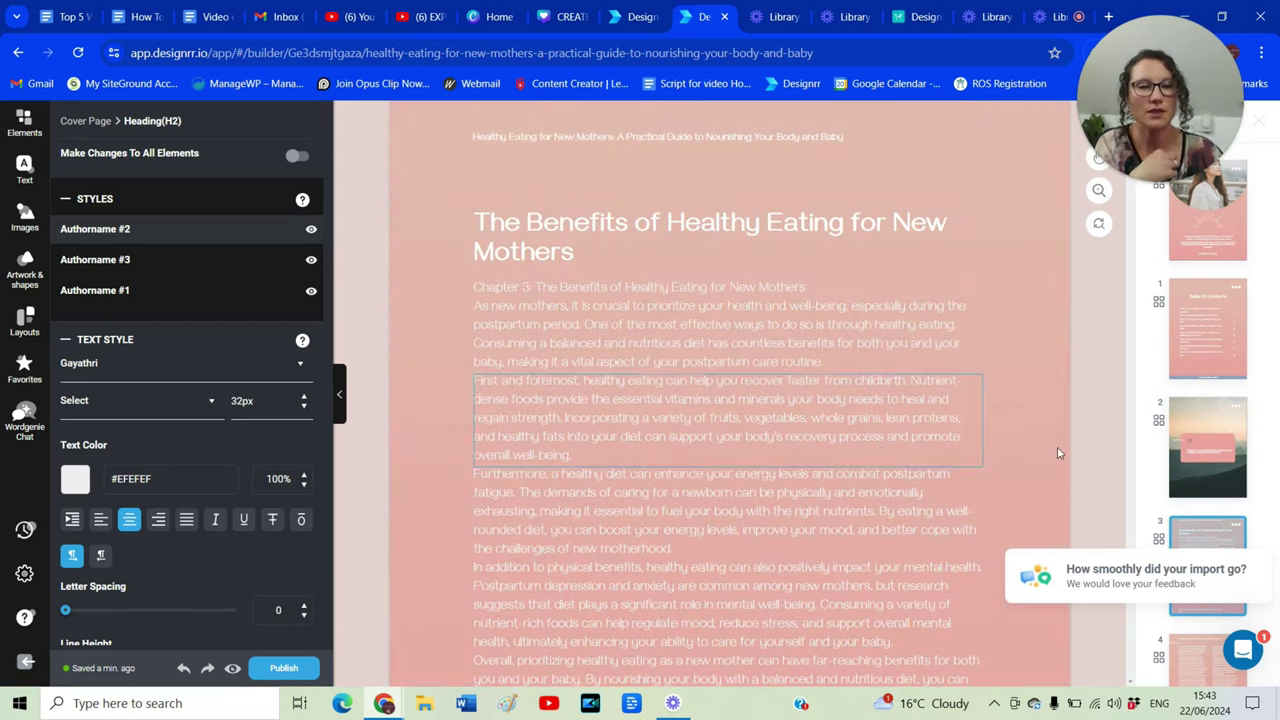
- Use the Navigator to jump to the Table Of Contents and chapter heading page
click(1210, 298)
click(1178, 441)
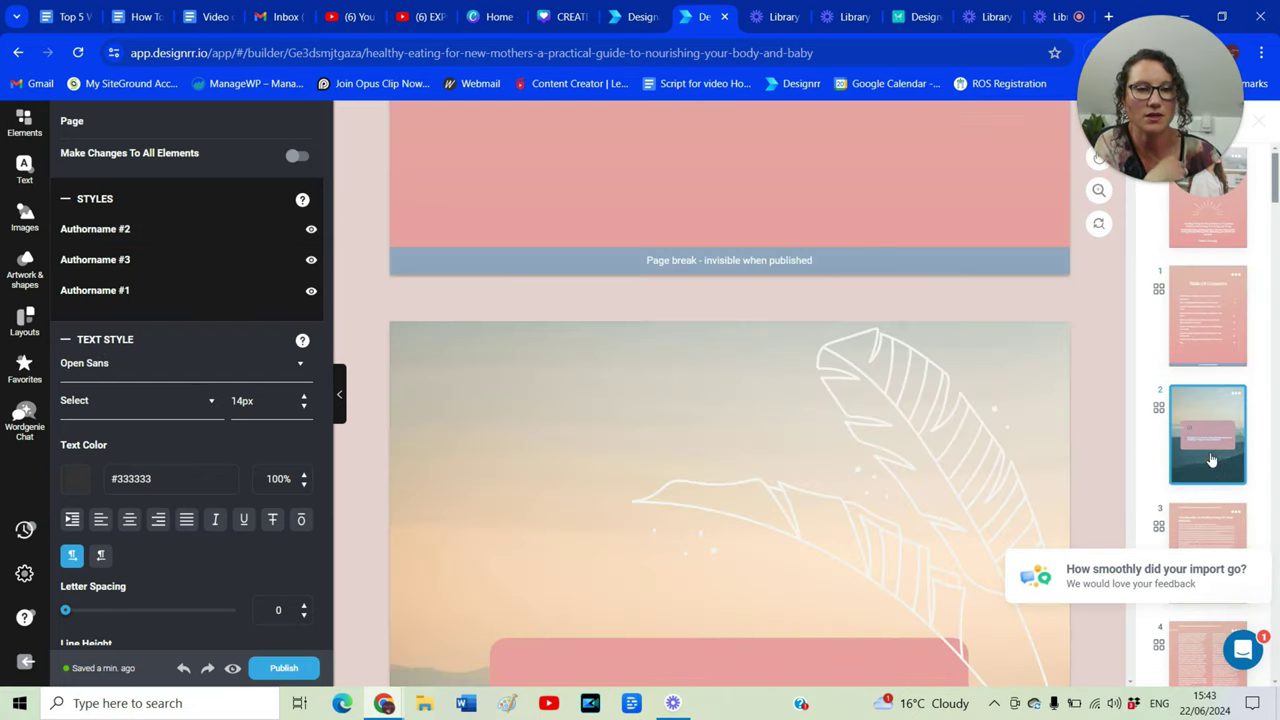
scroll(1215, 420, down, 4)
- On page 5, select the boat photo, then the paragraph beneath it
click(1240, 395)
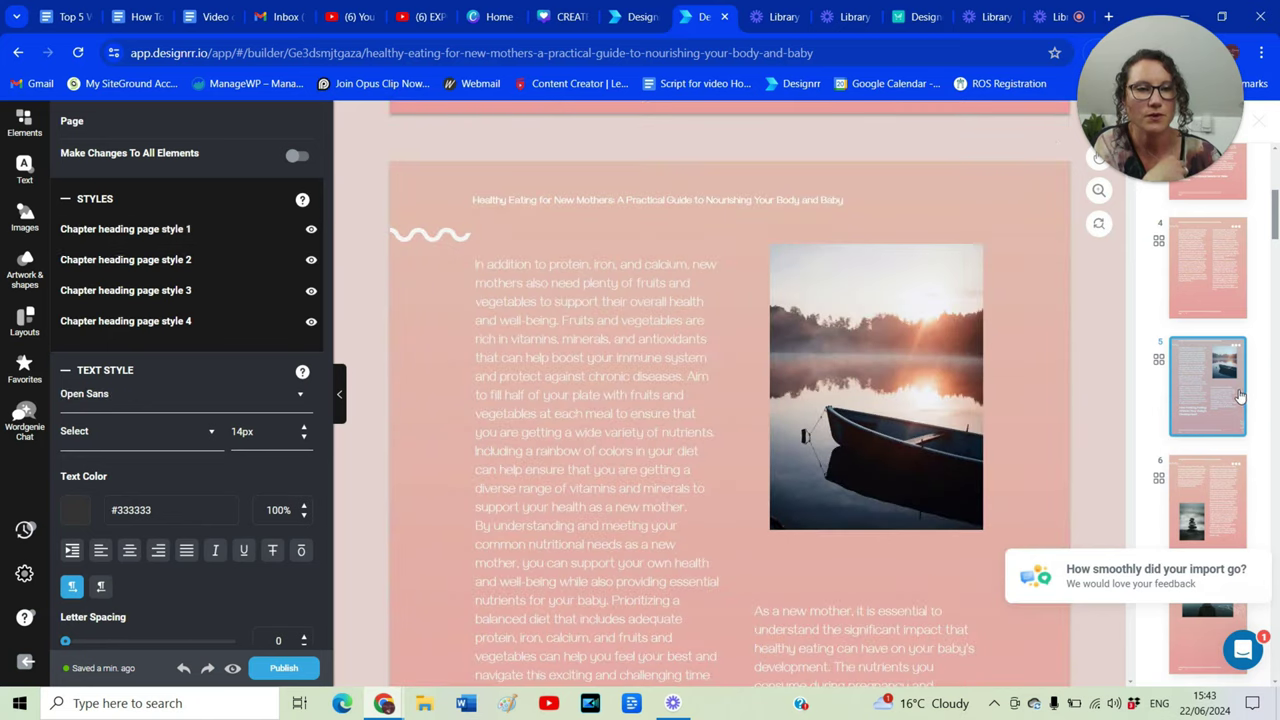
scroll(952, 295, down, 2)
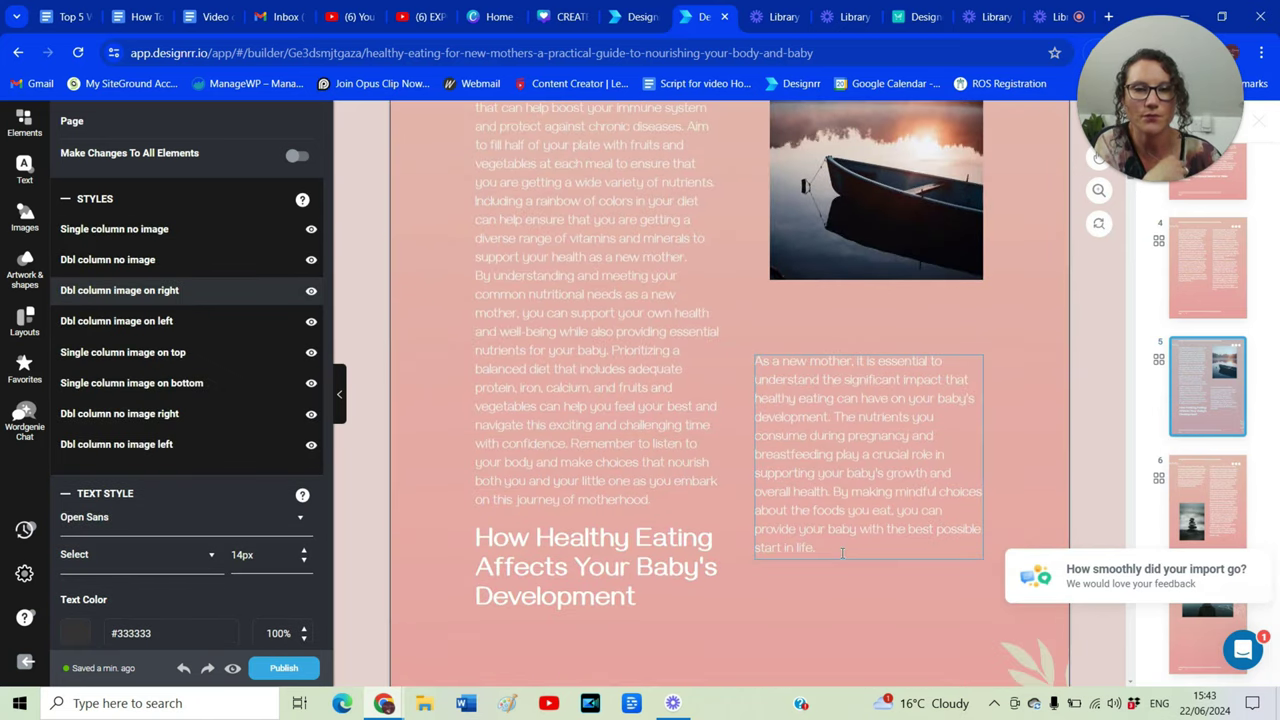
scroll(900, 350, up, 2)
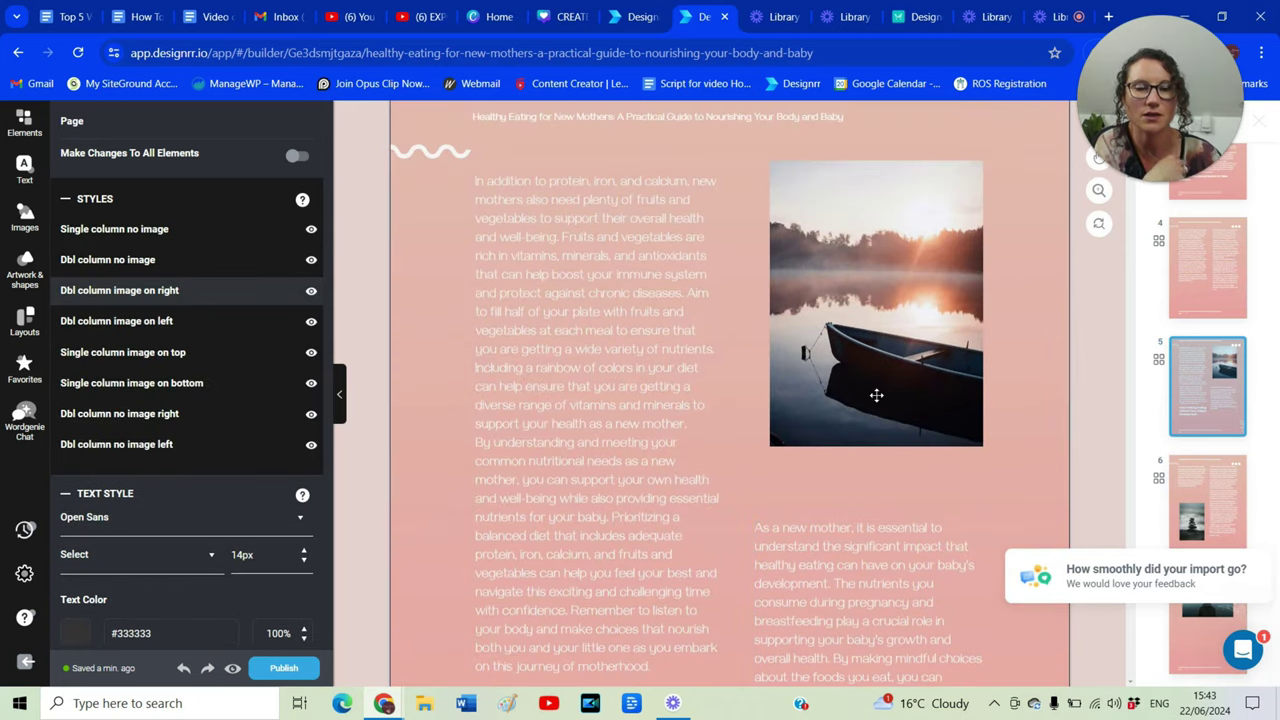
click(876, 395)
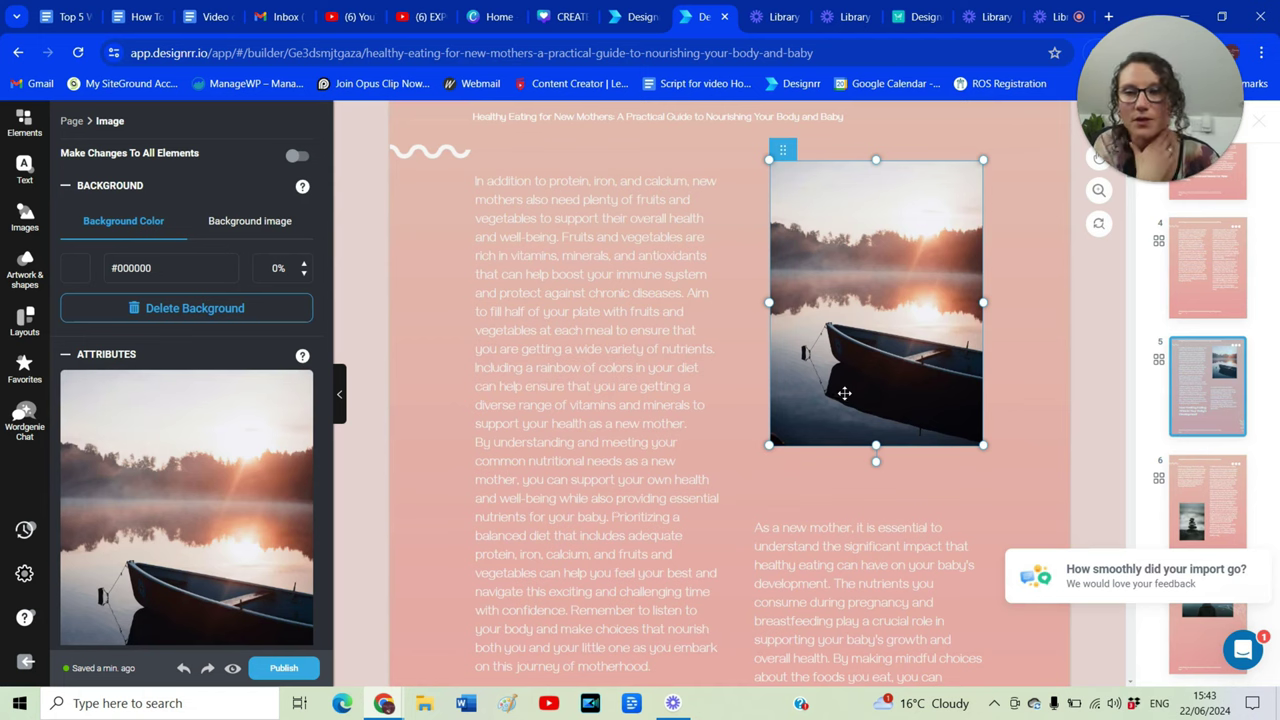
scroll(200, 510, down, 1)
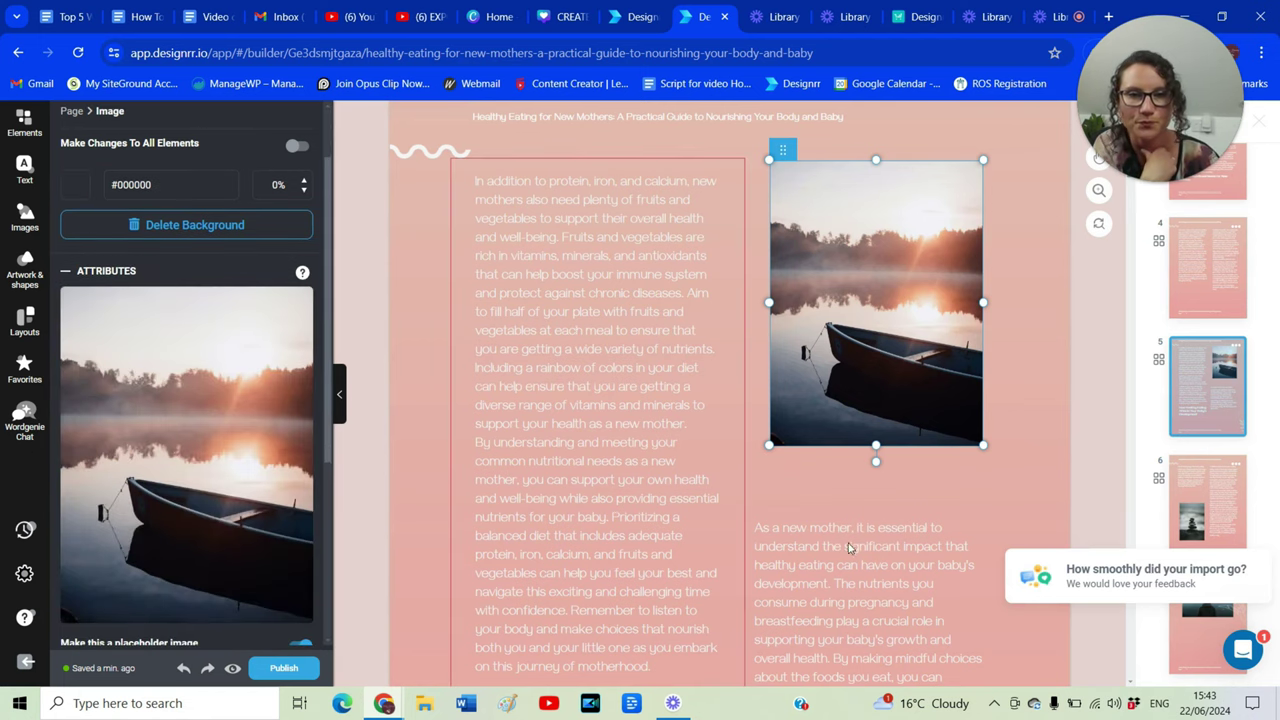
scroll(840, 552, down, 1)
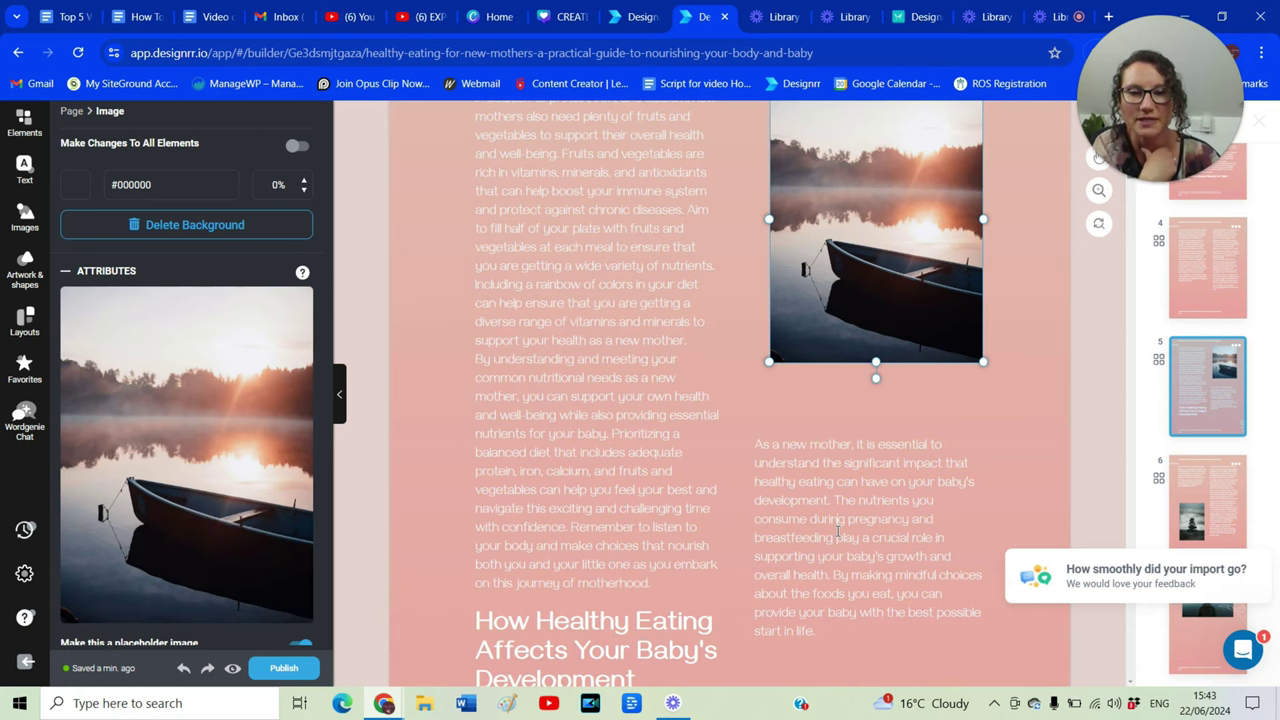
click(815, 519)
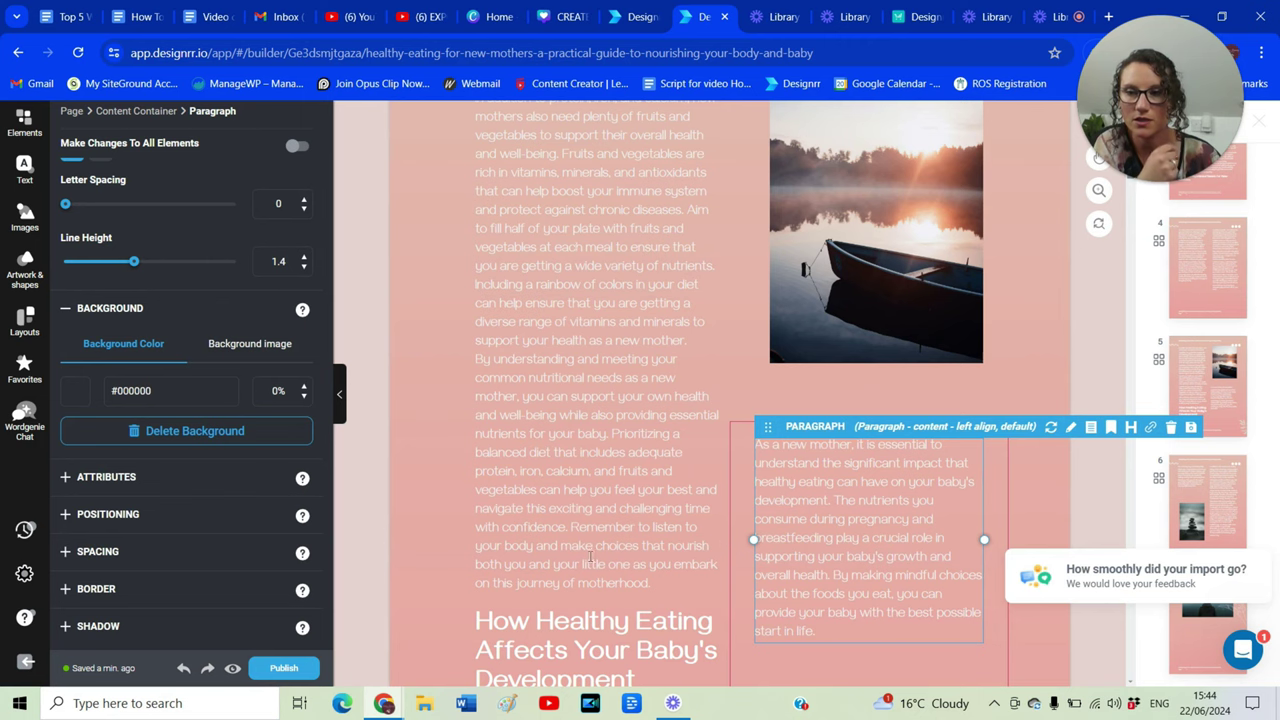
- Review the paragraph's positioning and spacing, raising its top margin then resetting it to zero
click(130, 514)
click(115, 551)
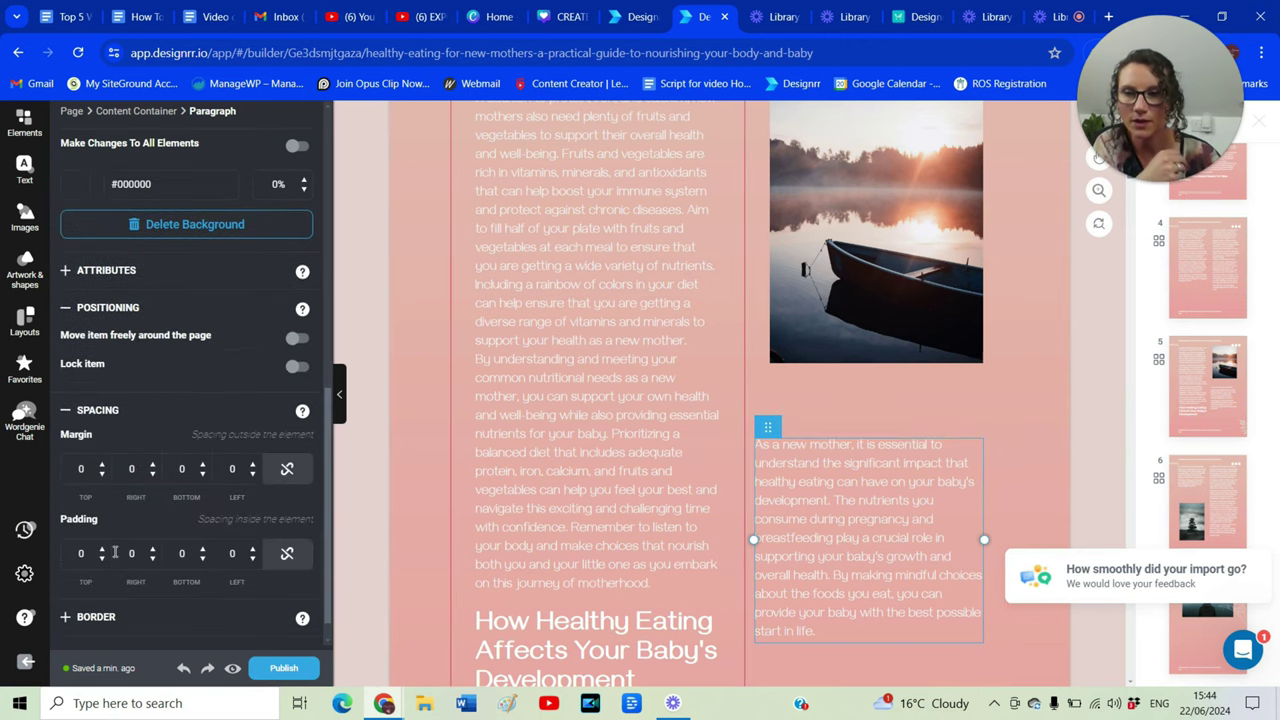
click(102, 465)
click(102, 465)
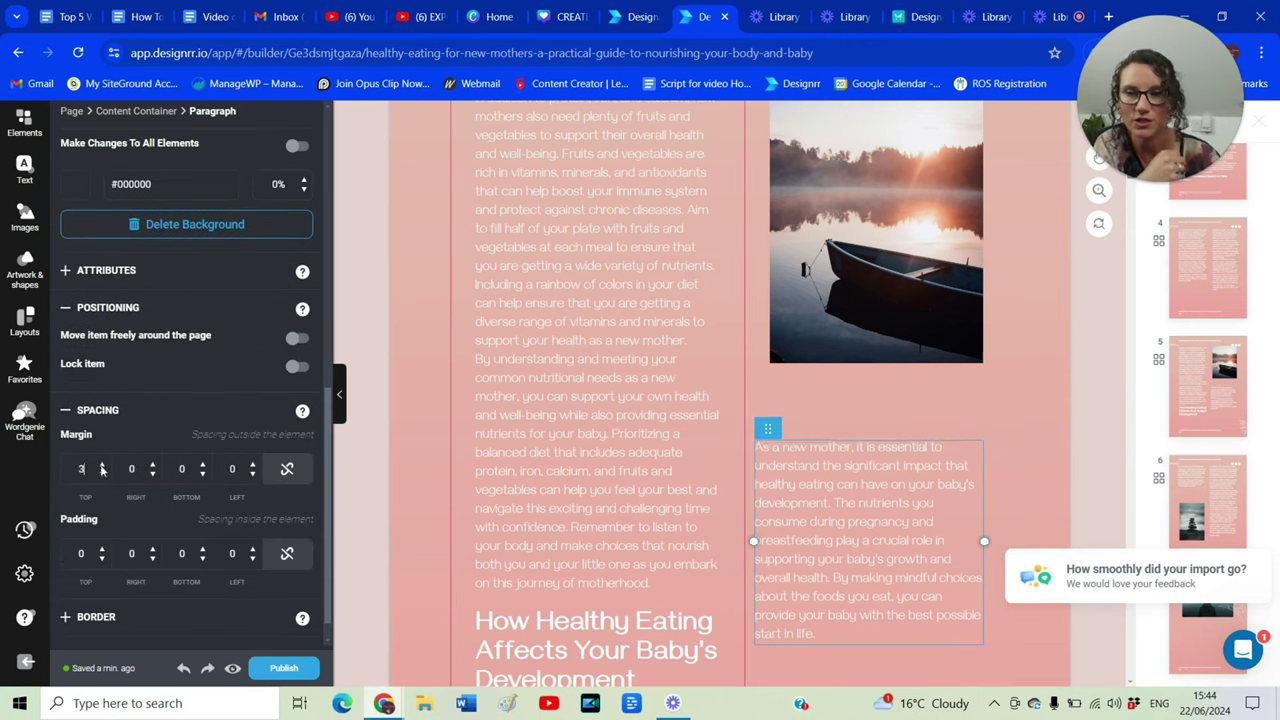
click(102, 465)
click(102, 465)
click(102, 474)
click(102, 474)
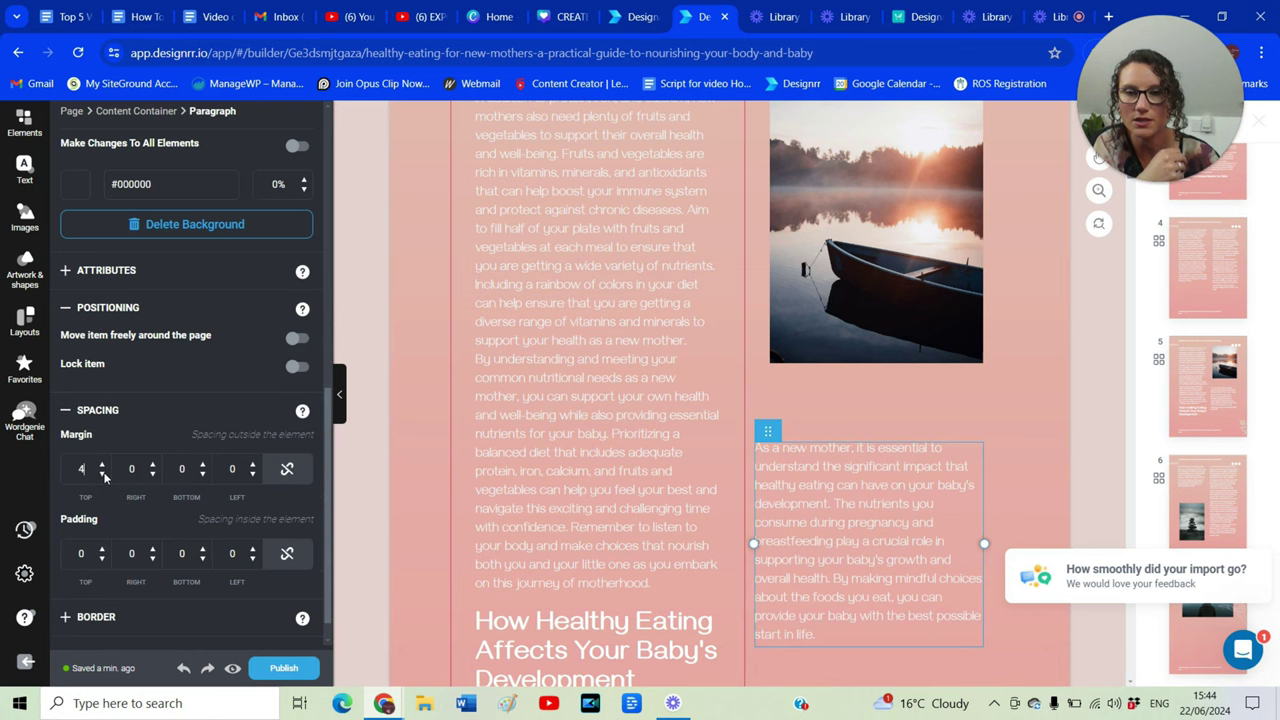
click(102, 474)
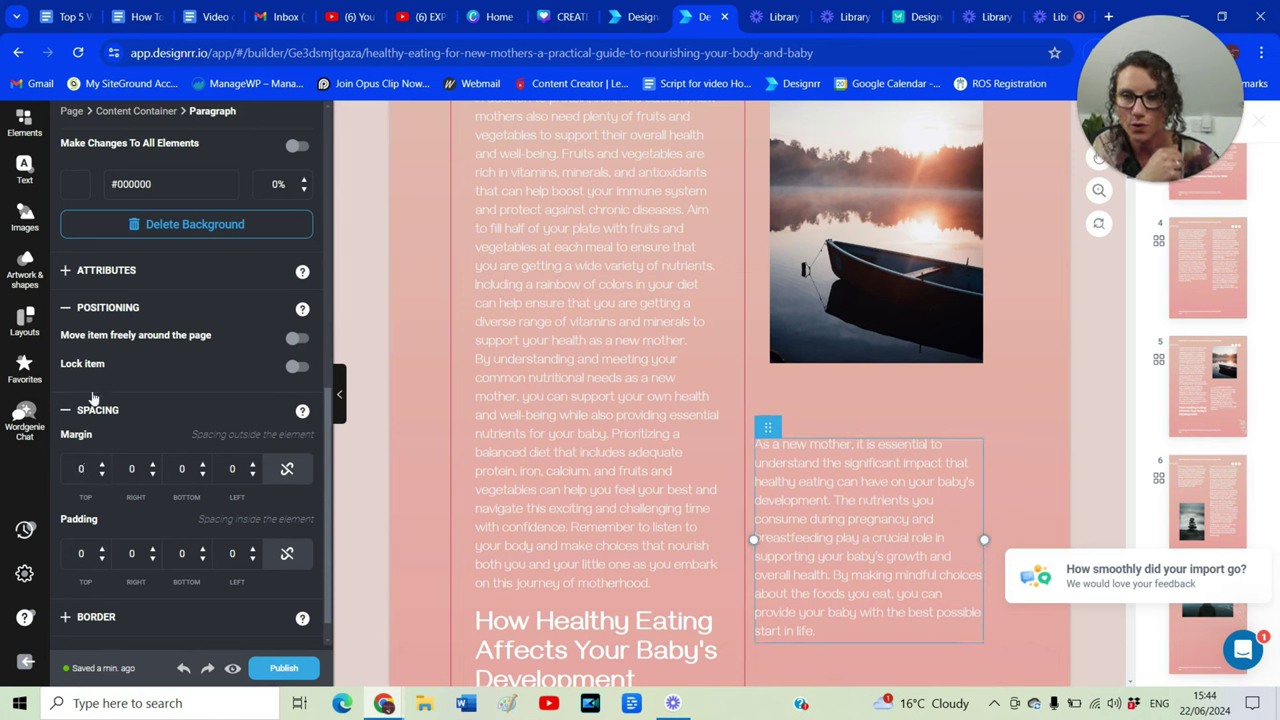
- Free the paragraph, nudge it lower, then unlock its surrounding text container
click(296, 340)
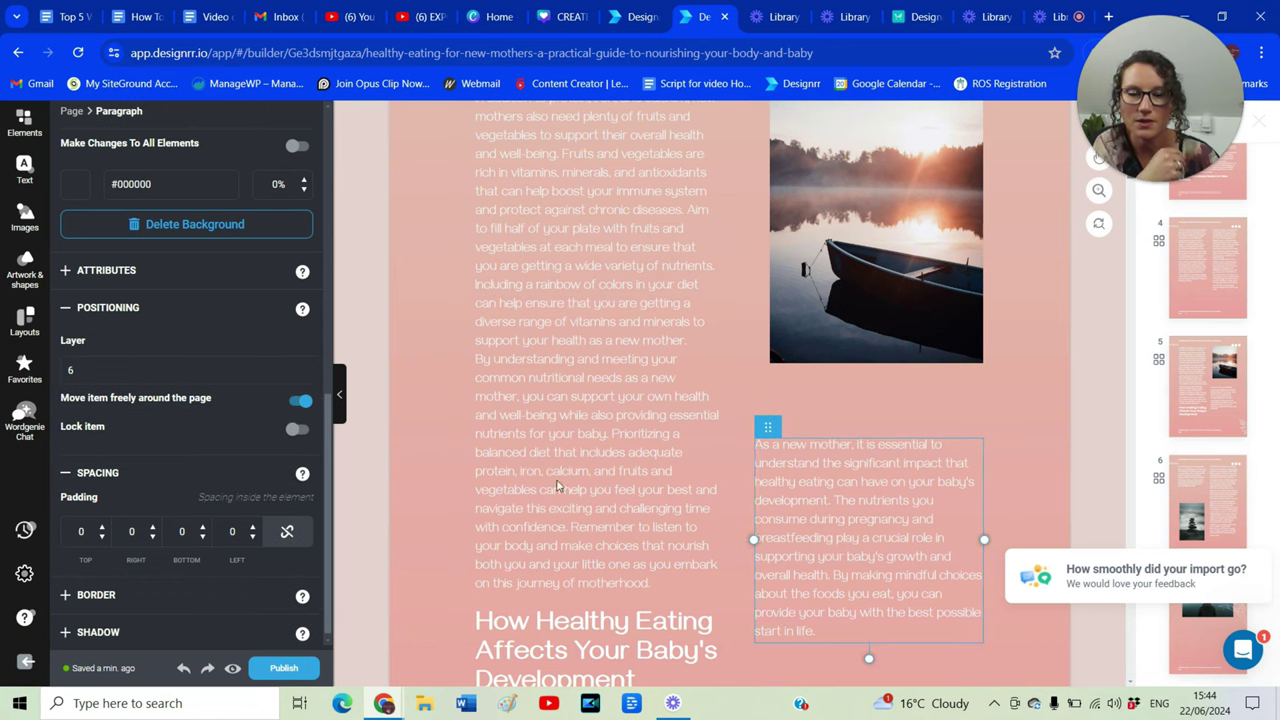
drag(772, 427, 772, 441)
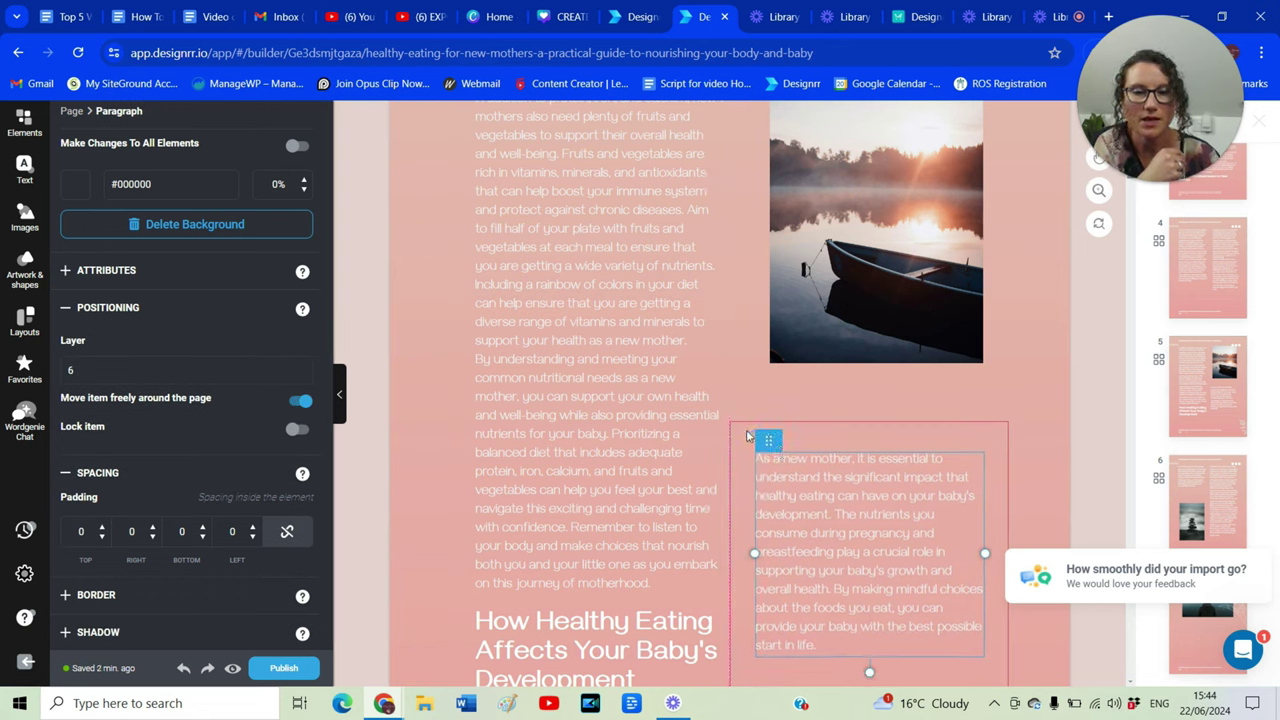
click(740, 437)
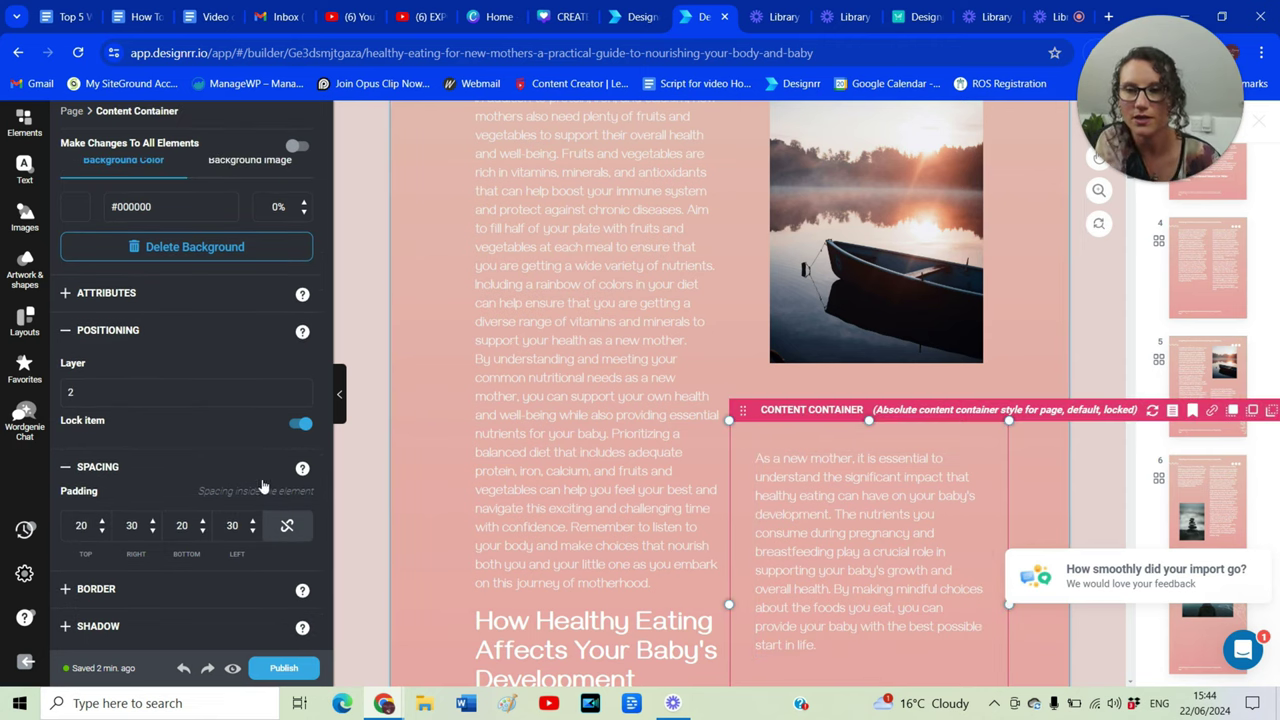
click(297, 423)
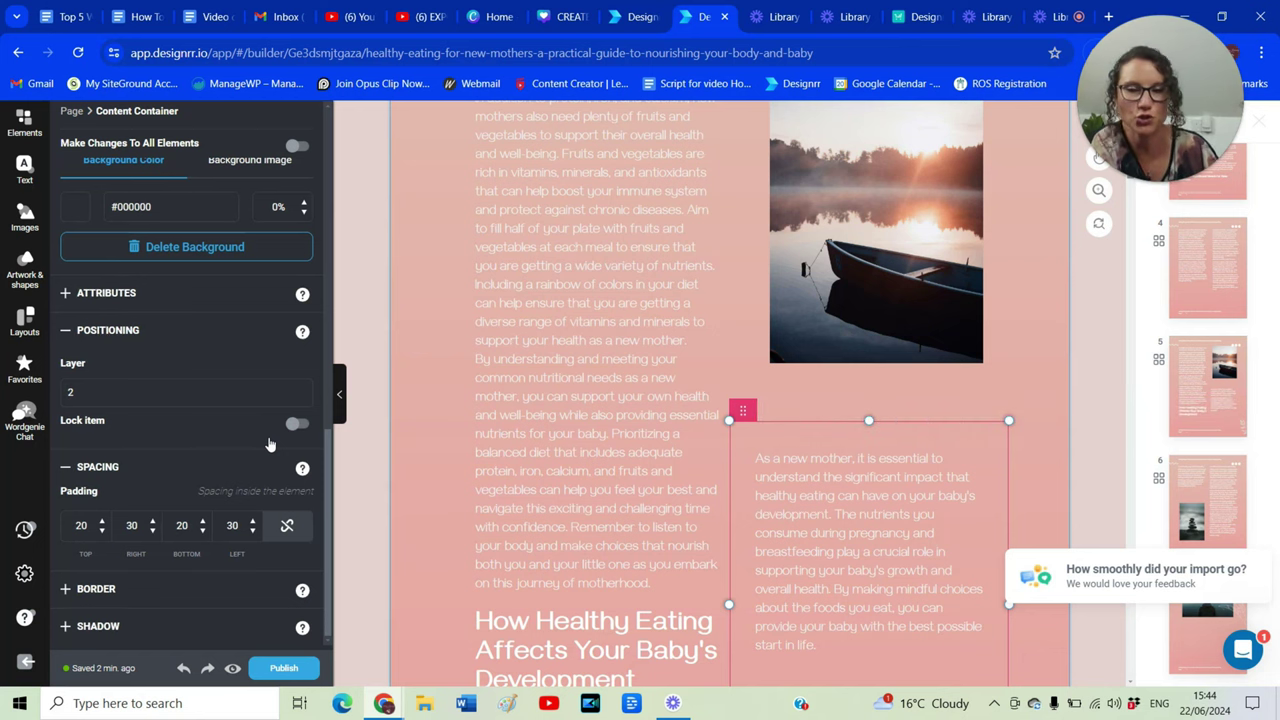
- Lower the text container and drag the baby-development heading into the right column above it
drag(743, 410, 766, 412)
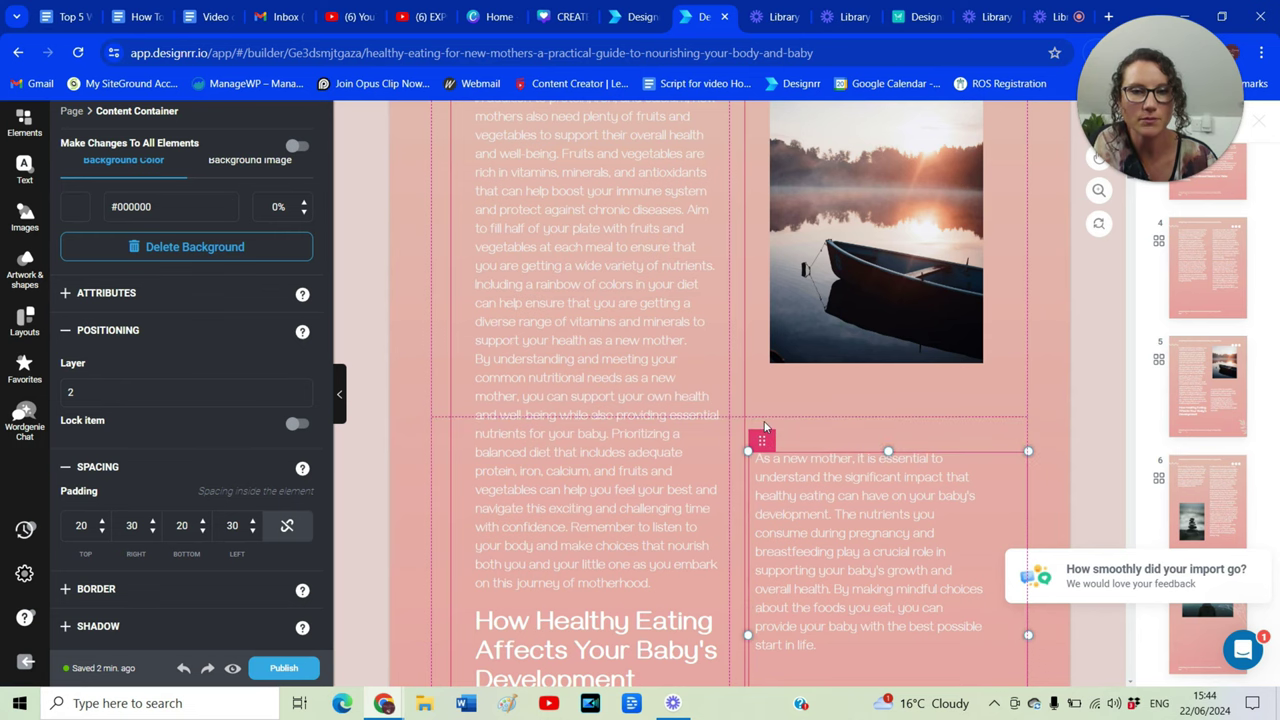
scroll(780, 420, down, 1)
drag(762, 336, 772, 412)
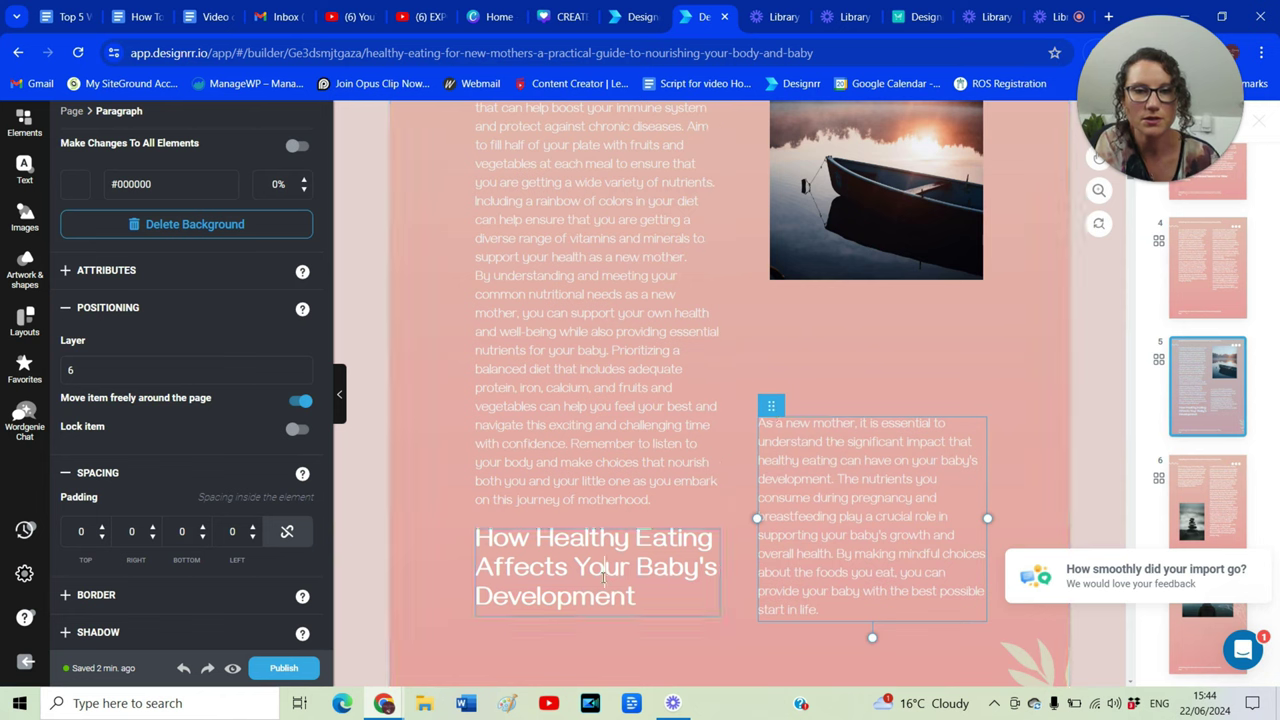
click(508, 537)
drag(487, 520, 796, 324)
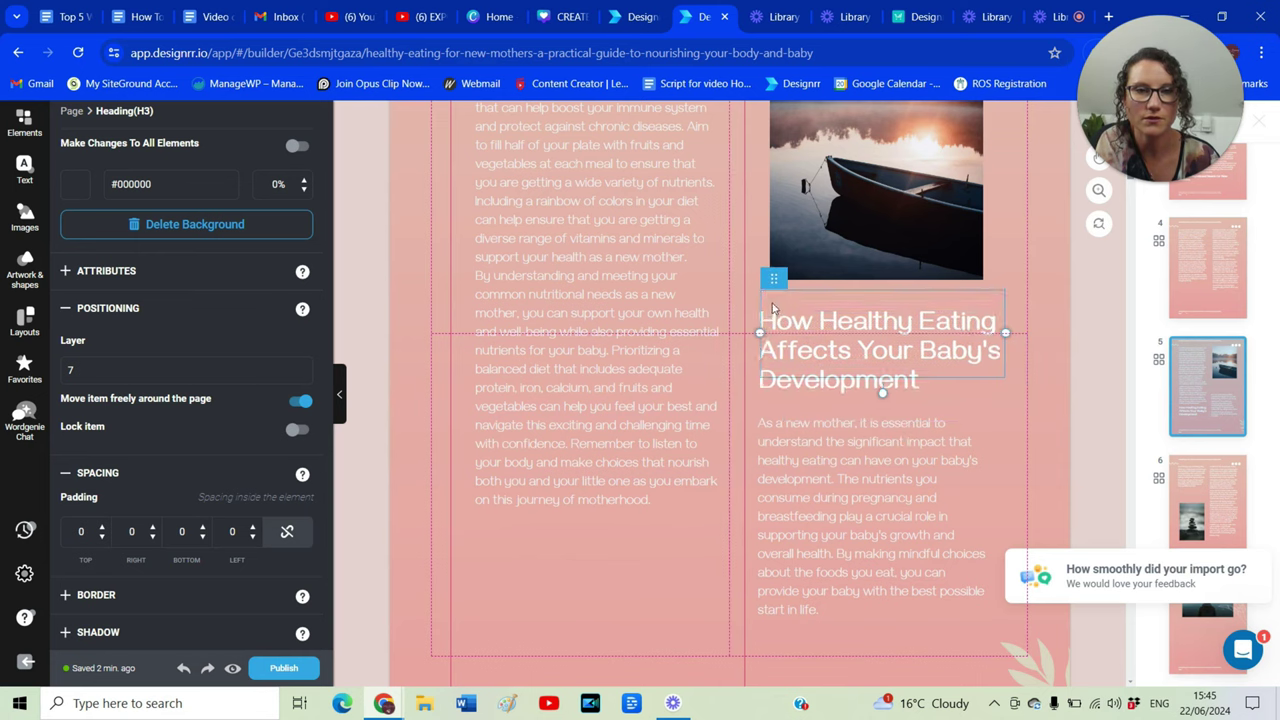
drag(796, 324, 769, 305)
- Scroll down and select the running header on page 7
scroll(697, 586, down, 1)
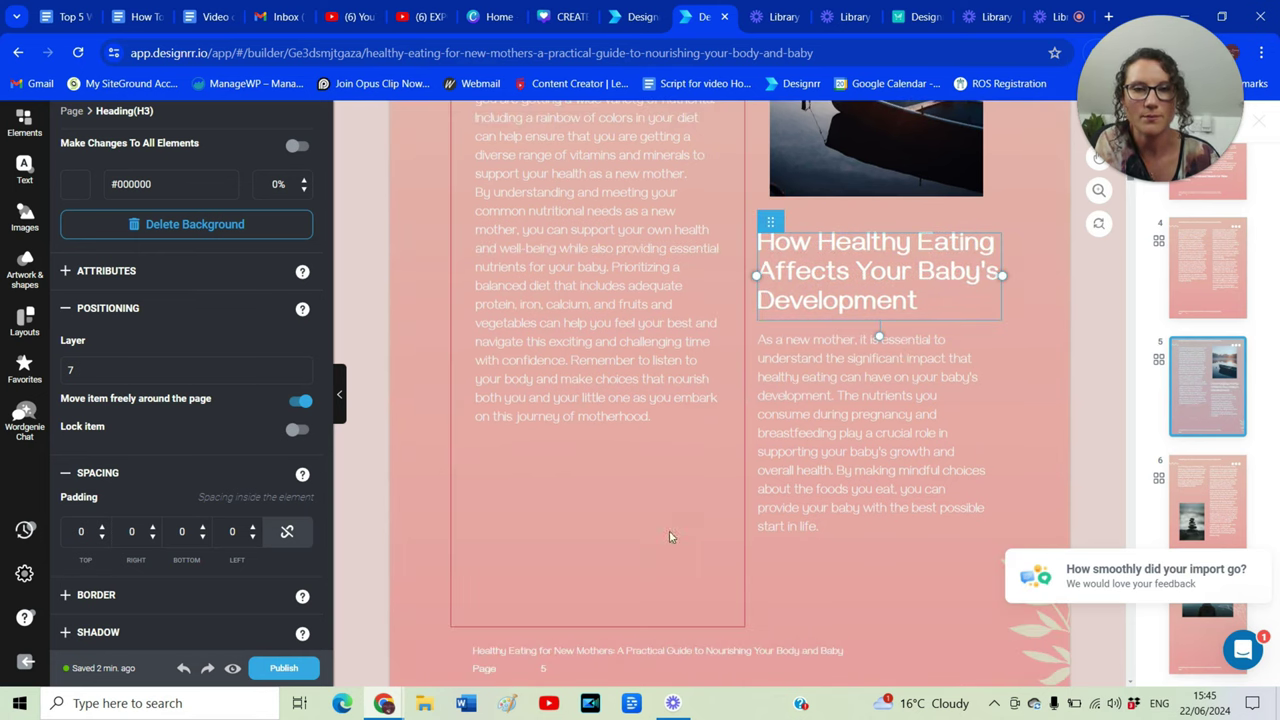
scroll(671, 531, down, 5)
scroll(640, 545, down, 4)
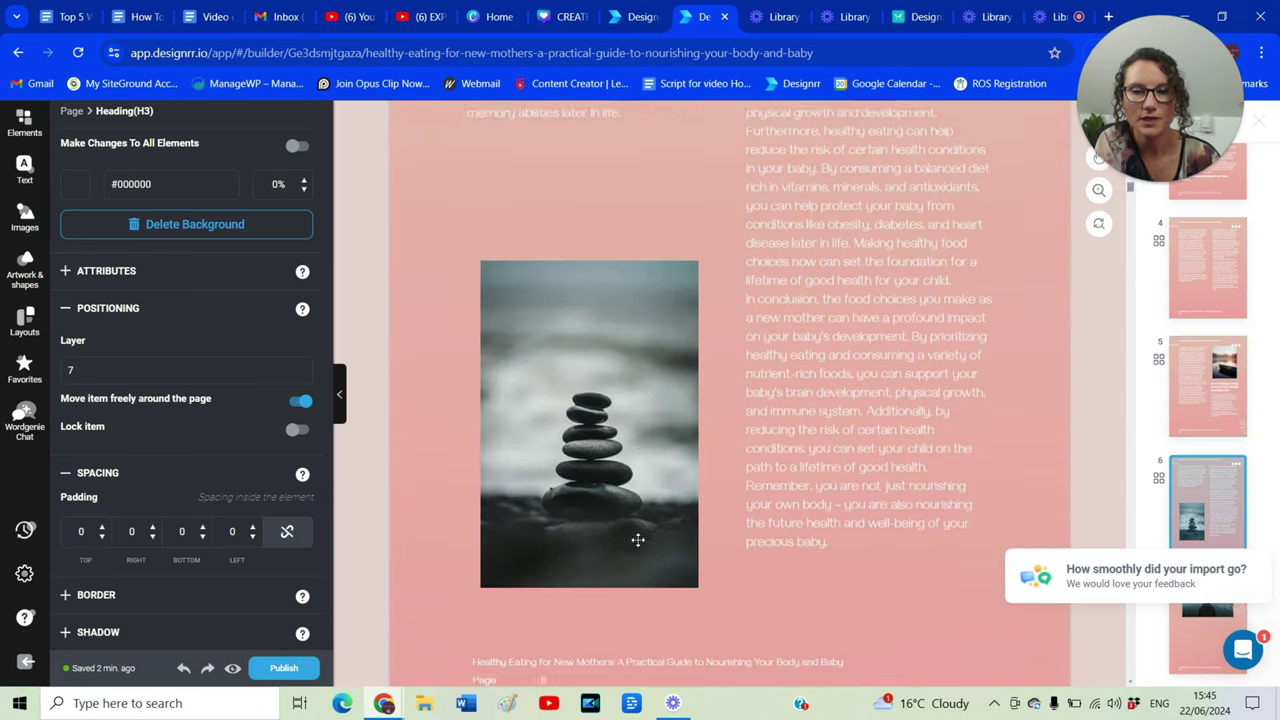
scroll(640, 545, down, 4)
click(420, 222)
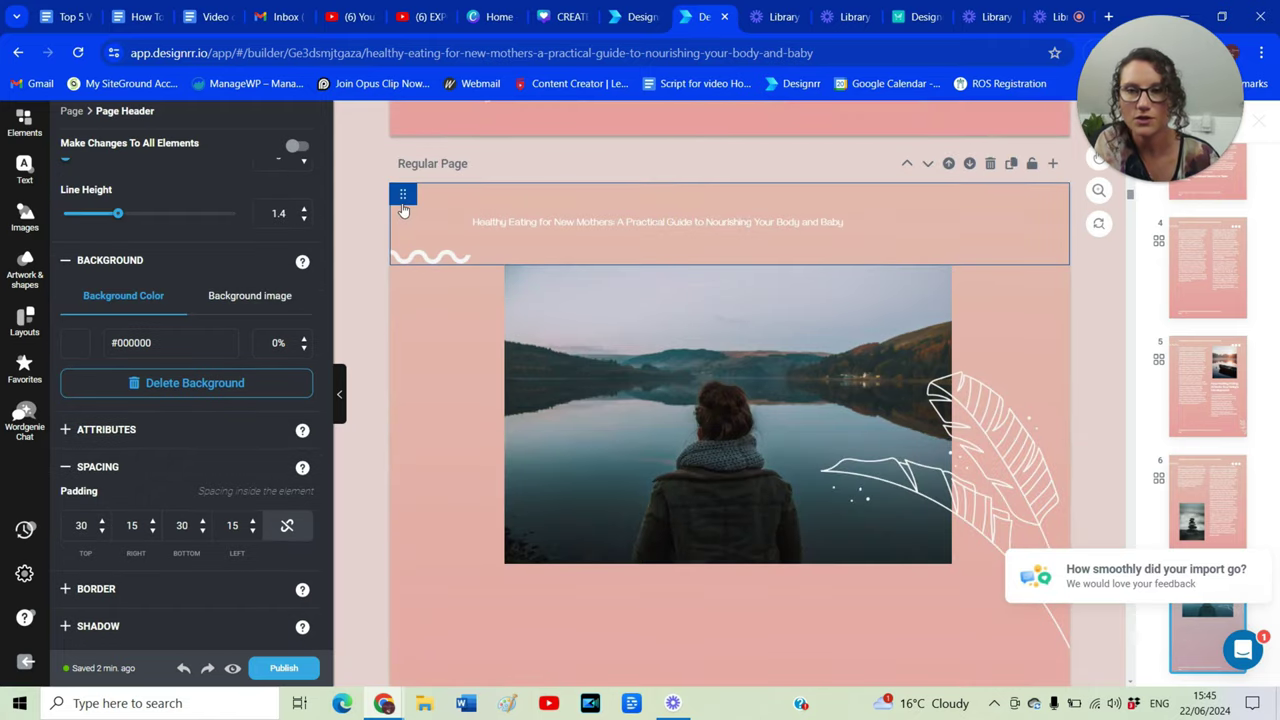
scroll(138, 272, up, 3)
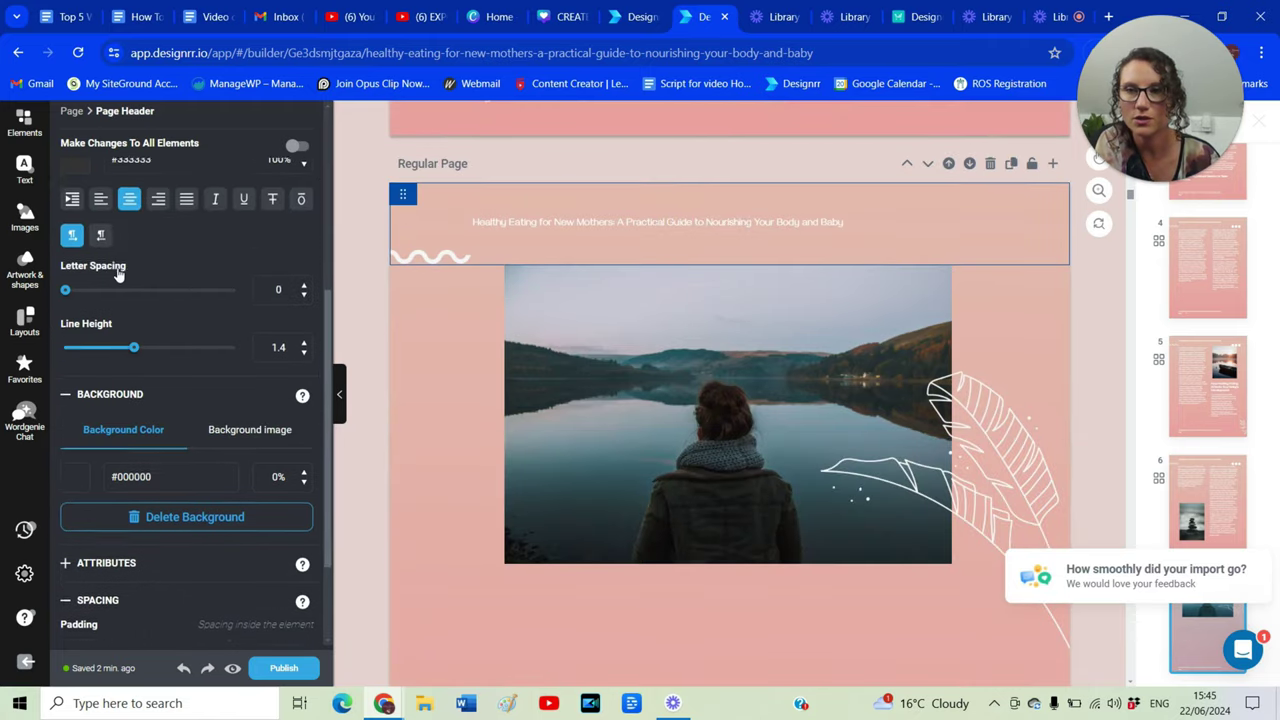
scroll(195, 320, up, 1)
scroll(211, 330, up, 3)
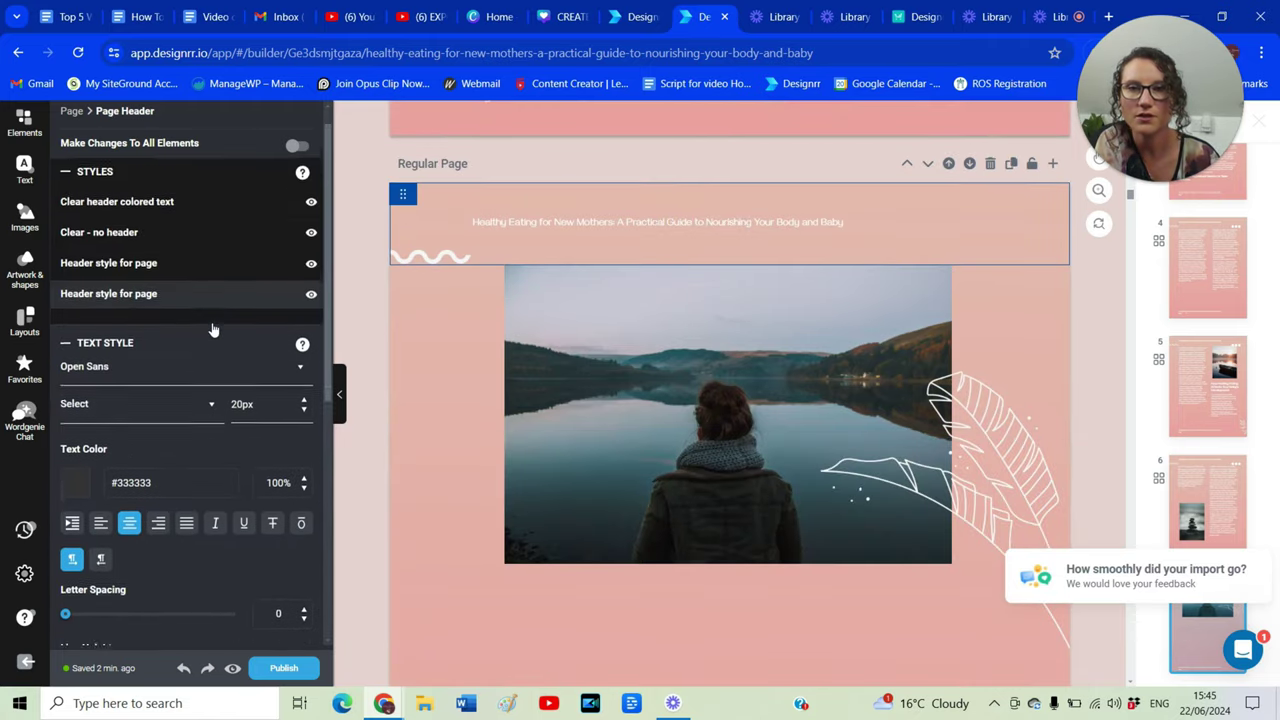
scroll(1043, 199, down, 3)
click(1040, 201)
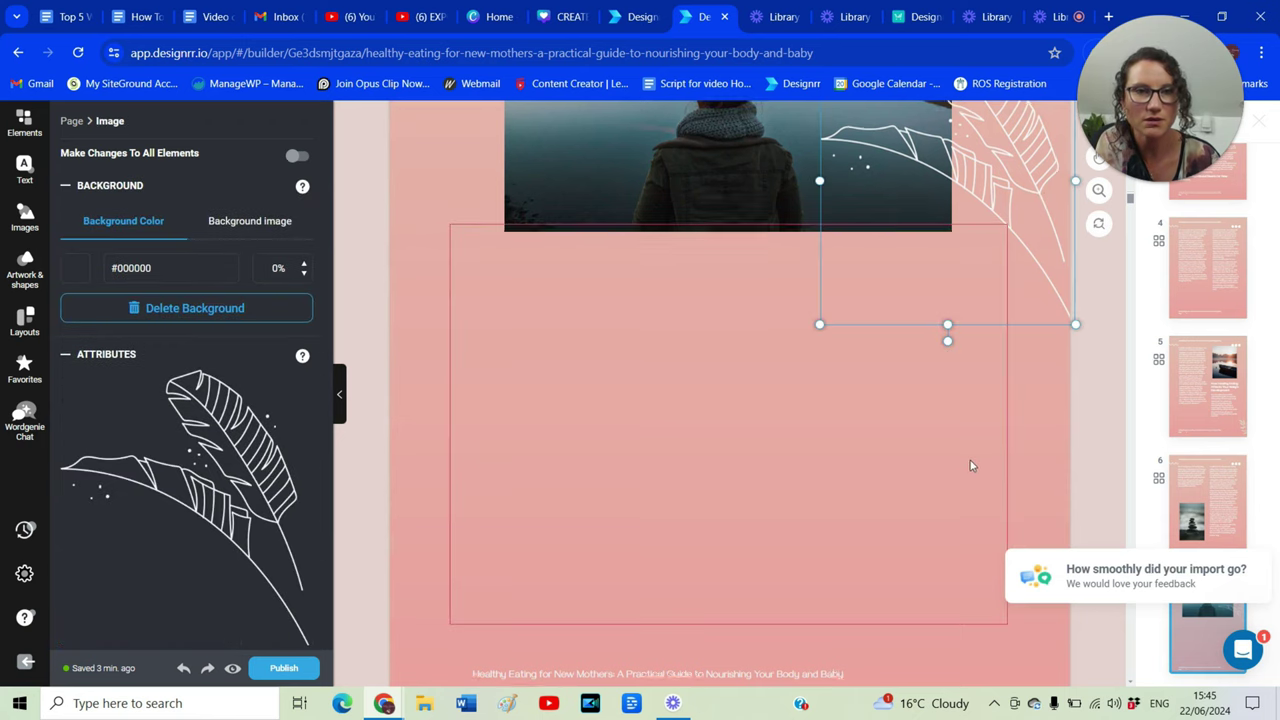
scroll(991, 301, up, 3)
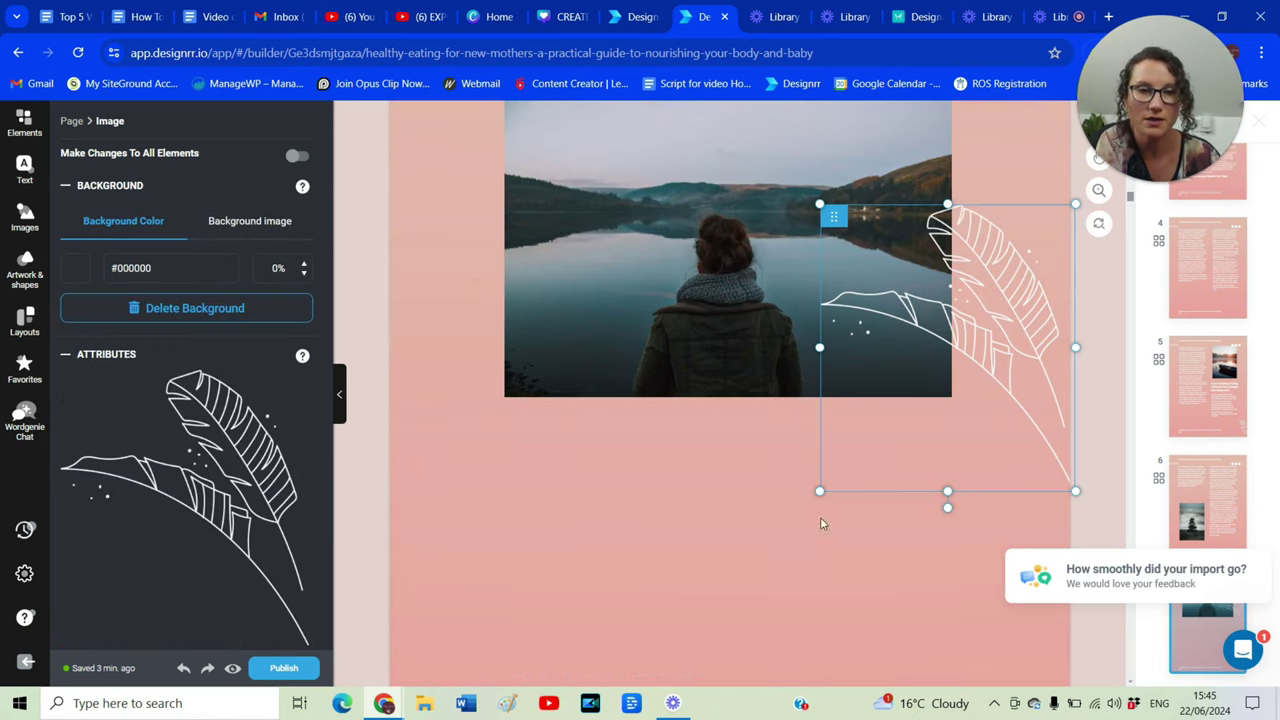
scroll(640, 540, down, 1)
scroll(640, 540, down, 2)
scroll(640, 540, down, 5)
scroll(640, 538, down, 3)
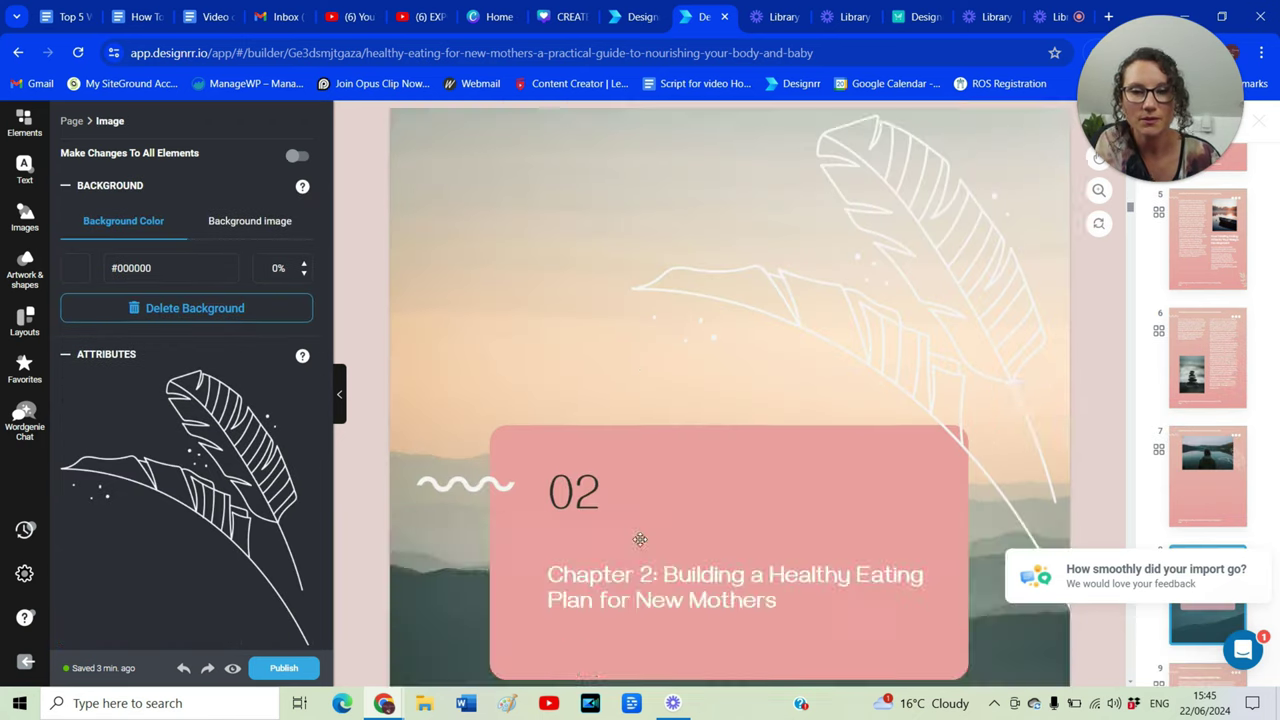
scroll(640, 538, down, 5)
scroll(1188, 449, down, 5)
scroll(1188, 454, down, 2)
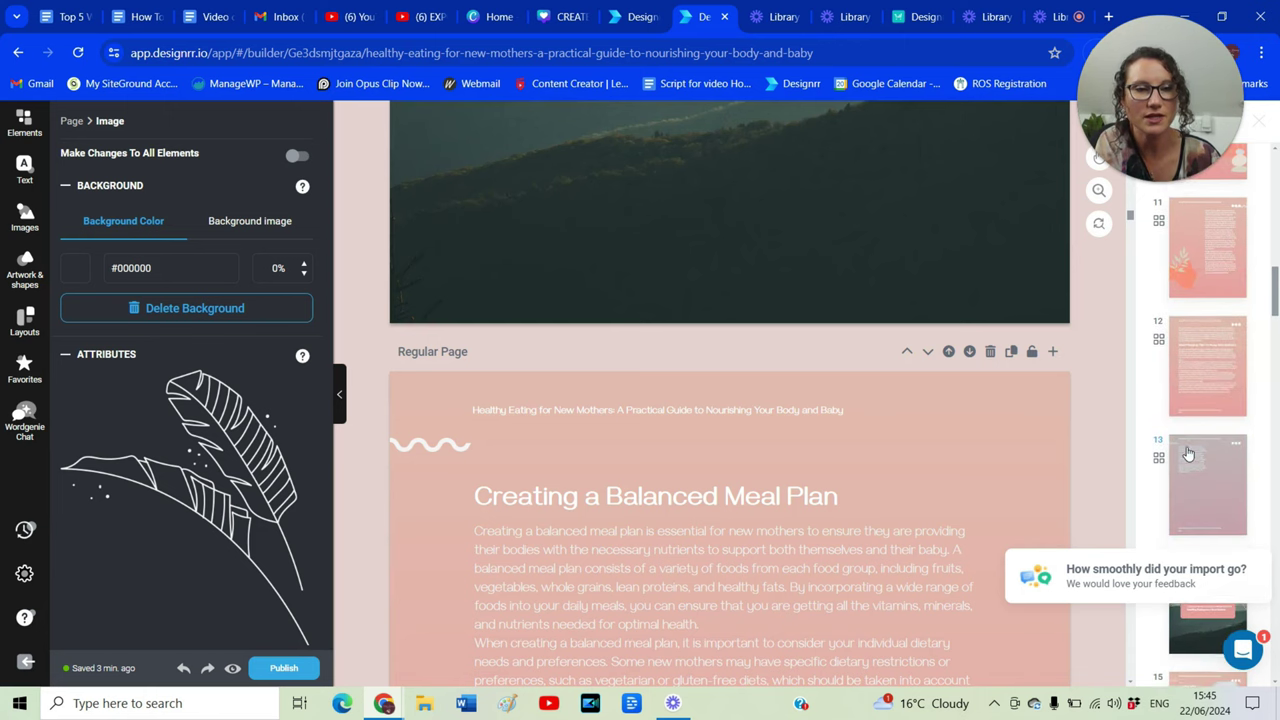
scroll(1187, 455, down, 2)
scroll(1186, 456, down, 1)
scroll(1185, 457, down, 1)
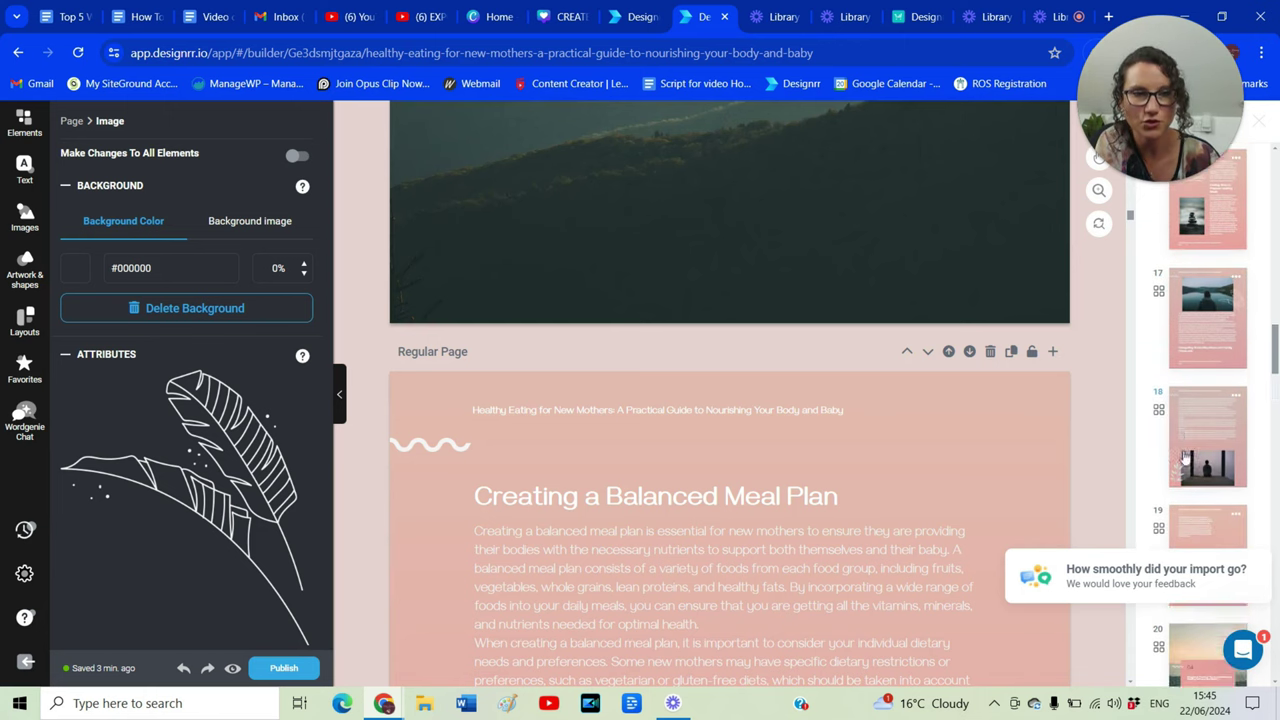
scroll(1184, 458, down, 1)
scroll(1190, 500, down, 2)
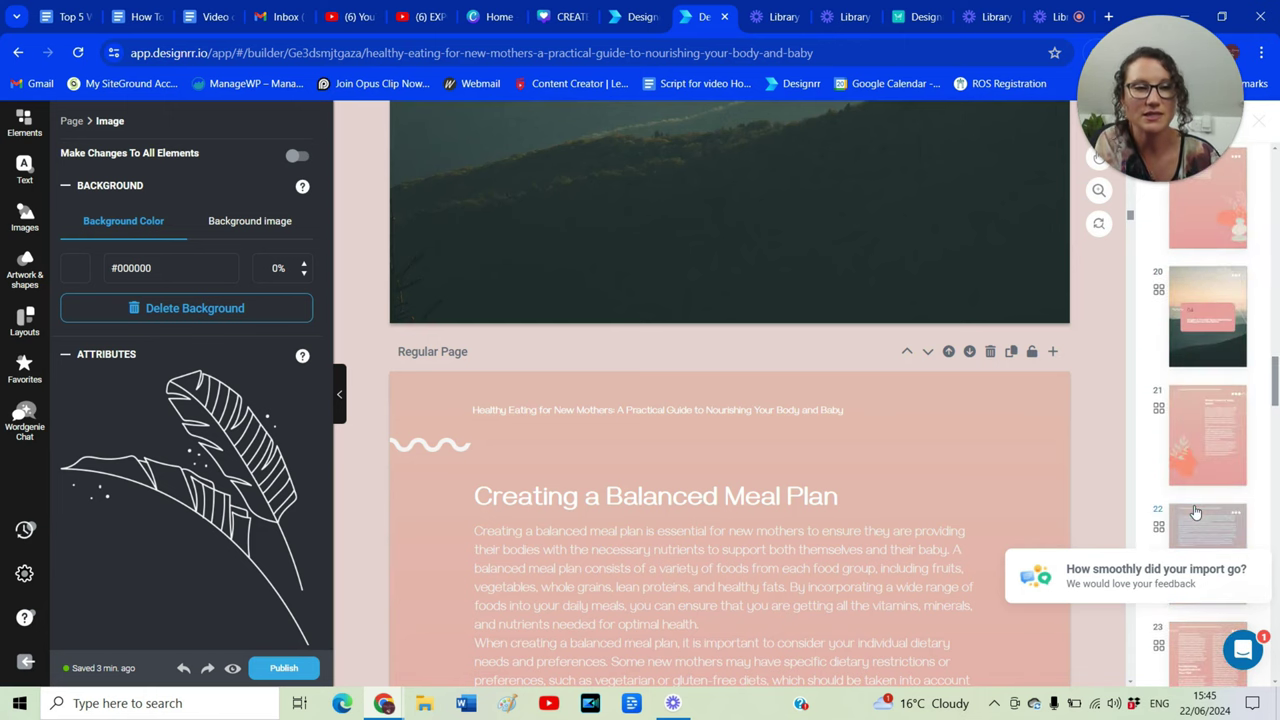
scroll(1195, 512, down, 10)
scroll(1102, 457, down, 4)
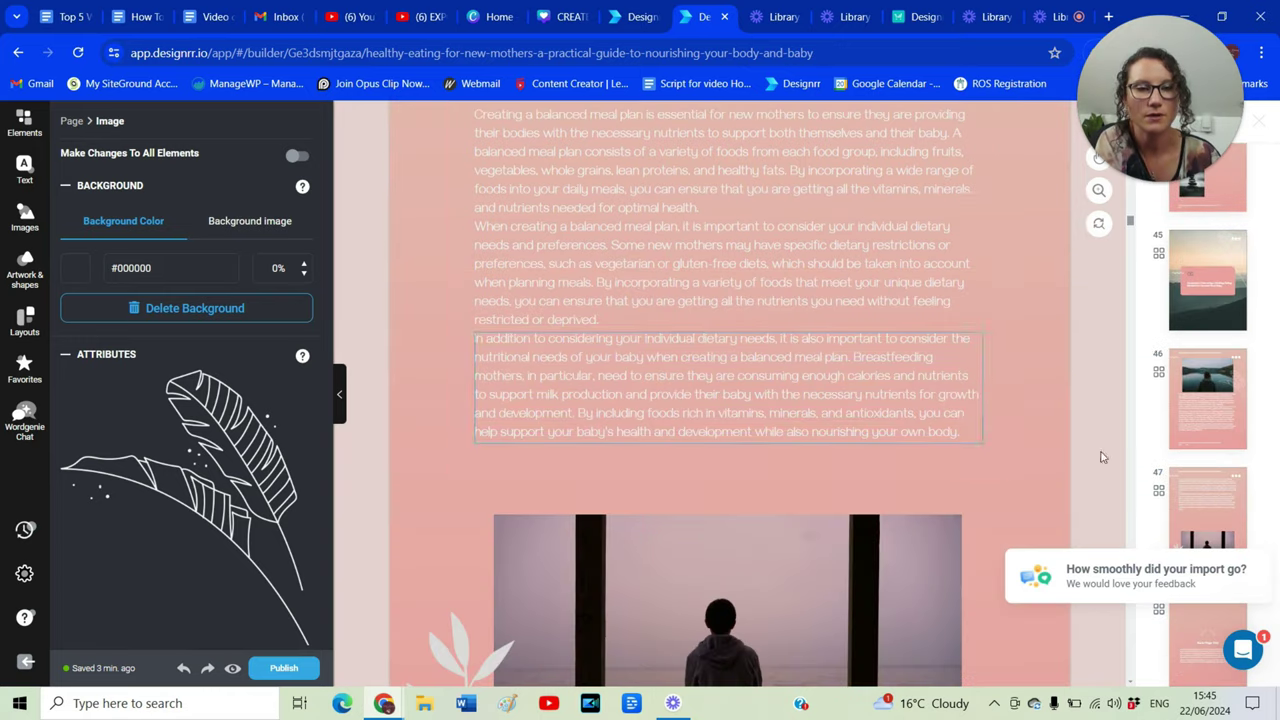
scroll(1240, 560, up, 2)
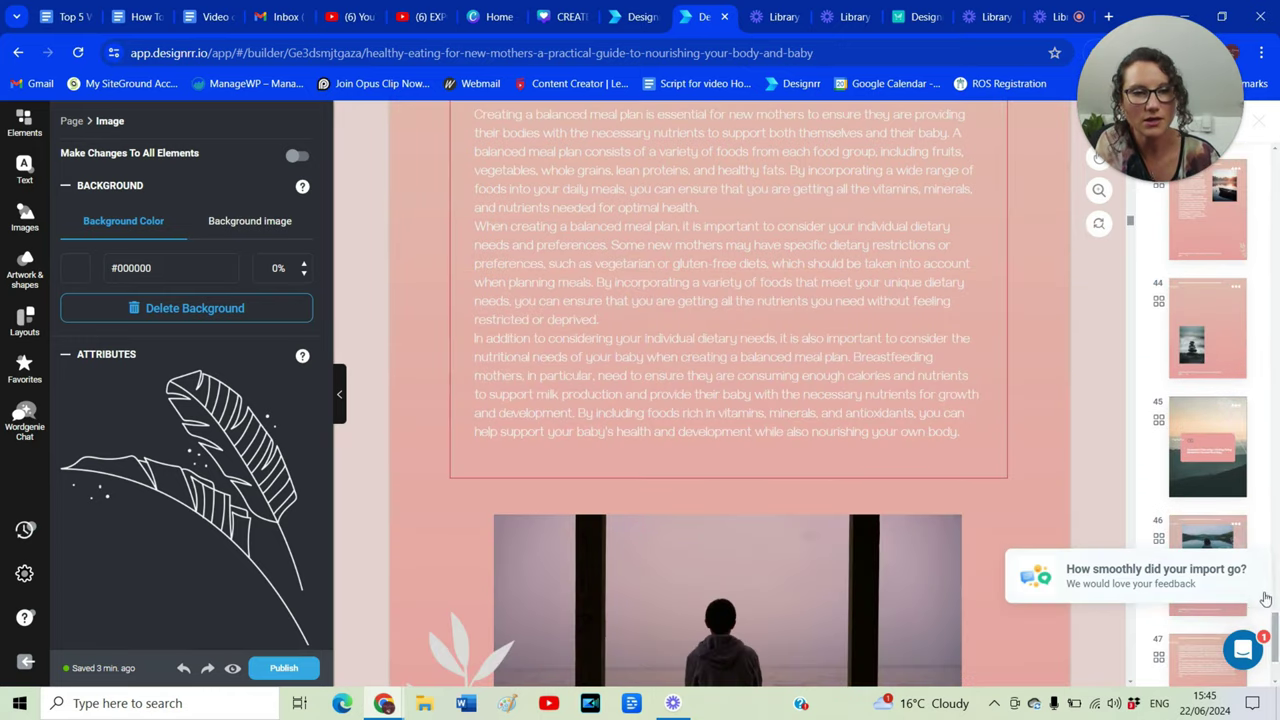
drag(1275, 630, 1278, 166)
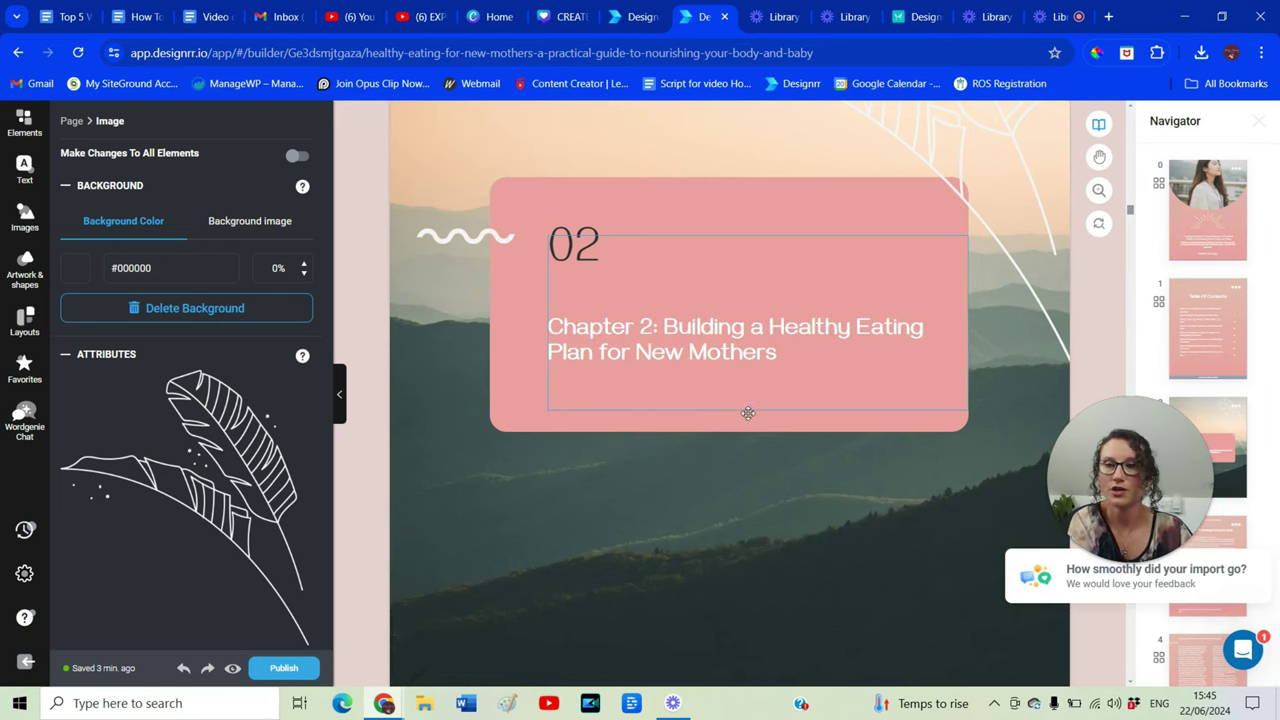
scroll(748, 414, up, 5)
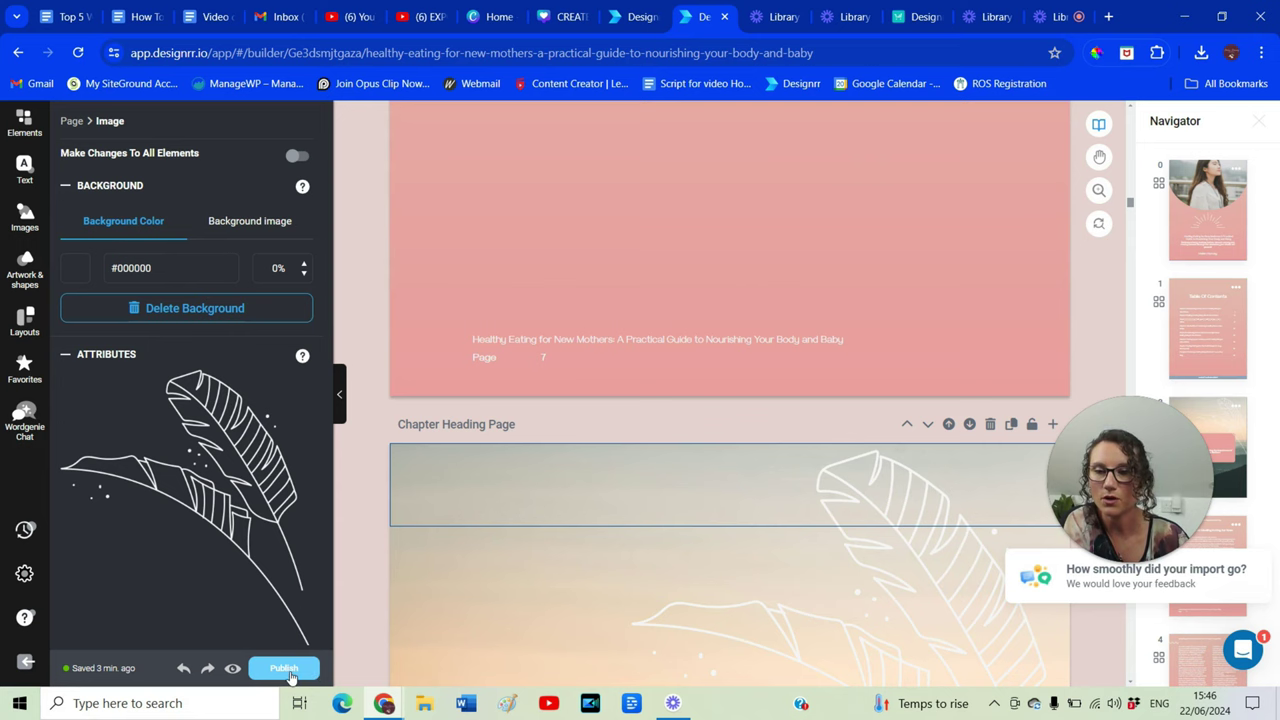
- Export the ebook in the Live eBook publishing format
click(288, 670)
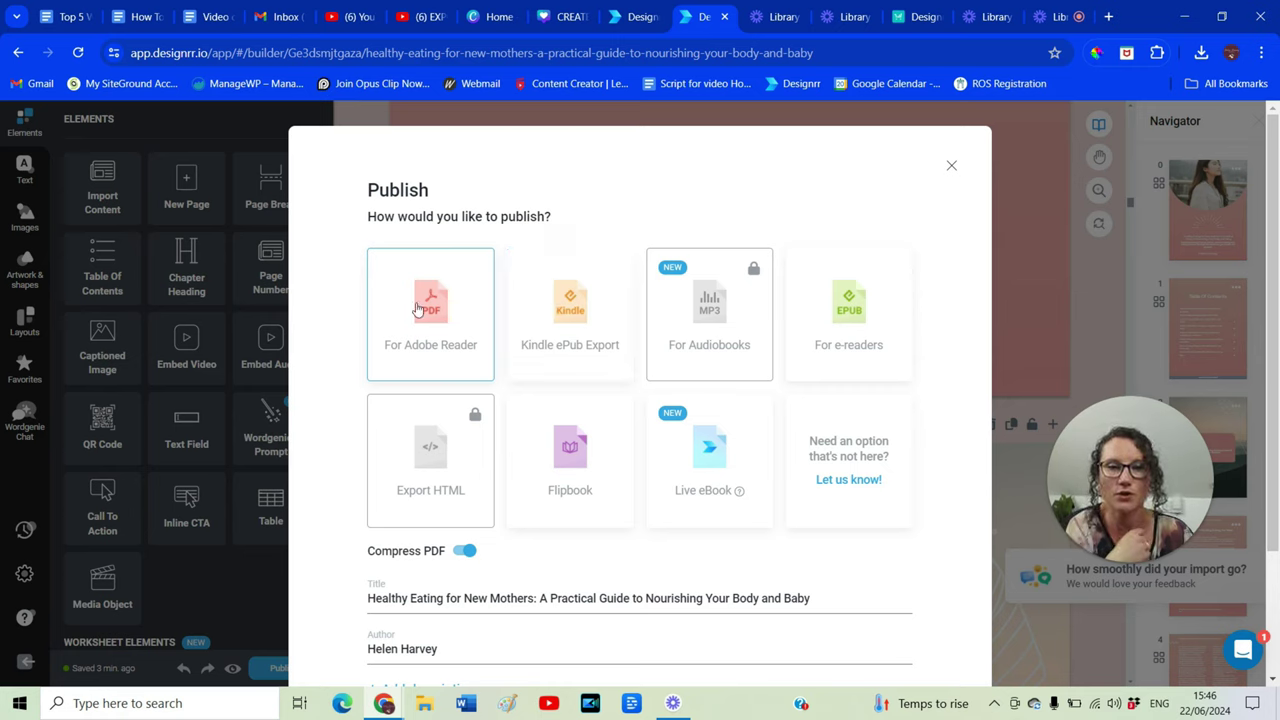
click(696, 474)
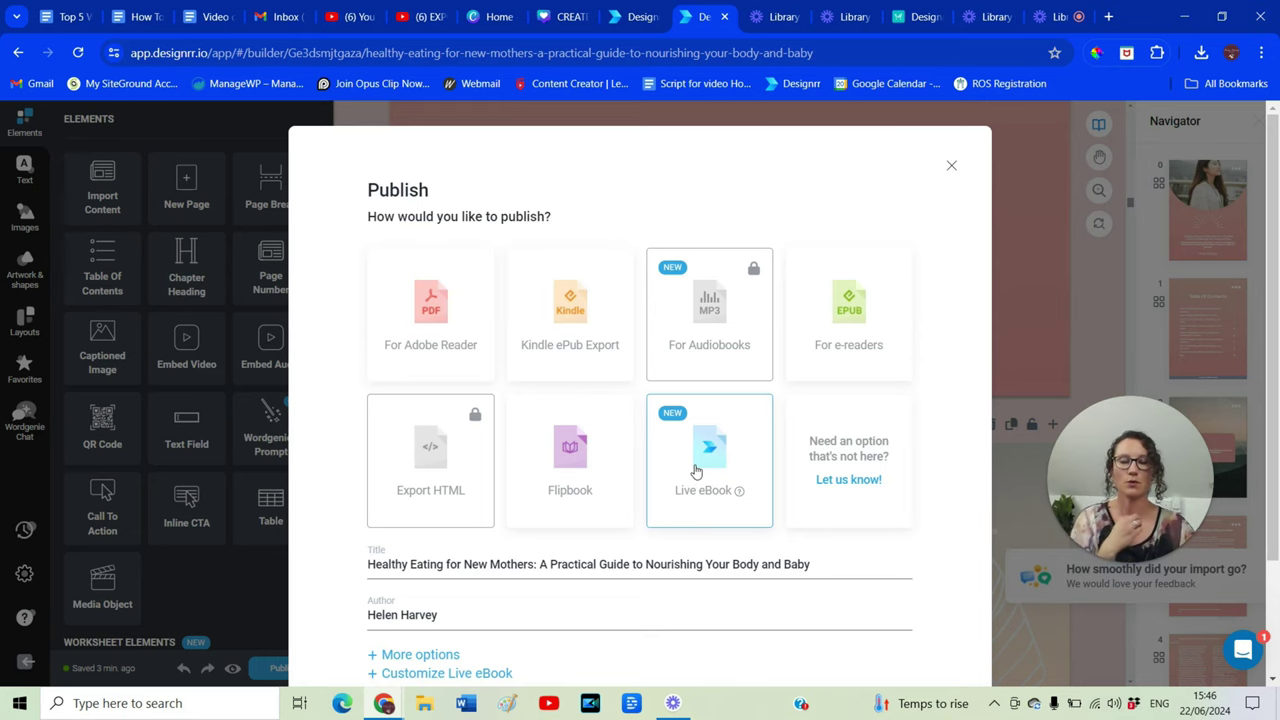
scroll(727, 525, down, 3)
click(705, 595)
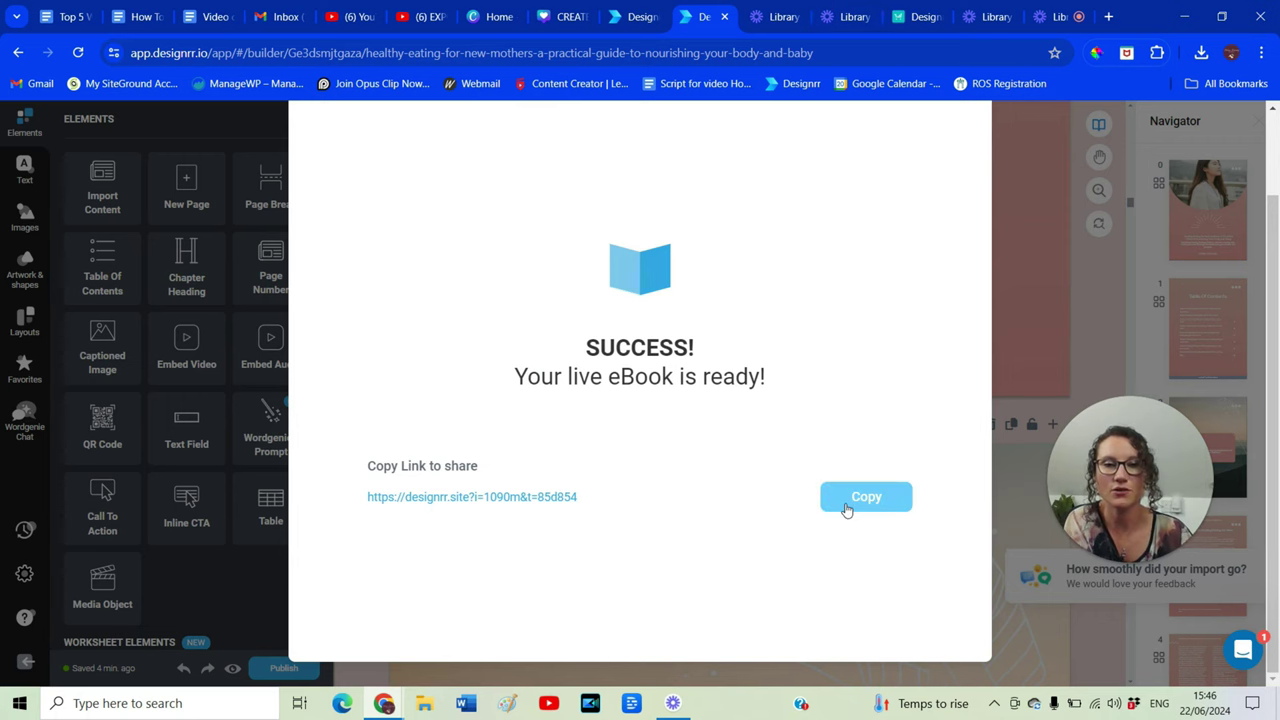
- Load the pasted live eBook share link in another browser tab
click(908, 20)
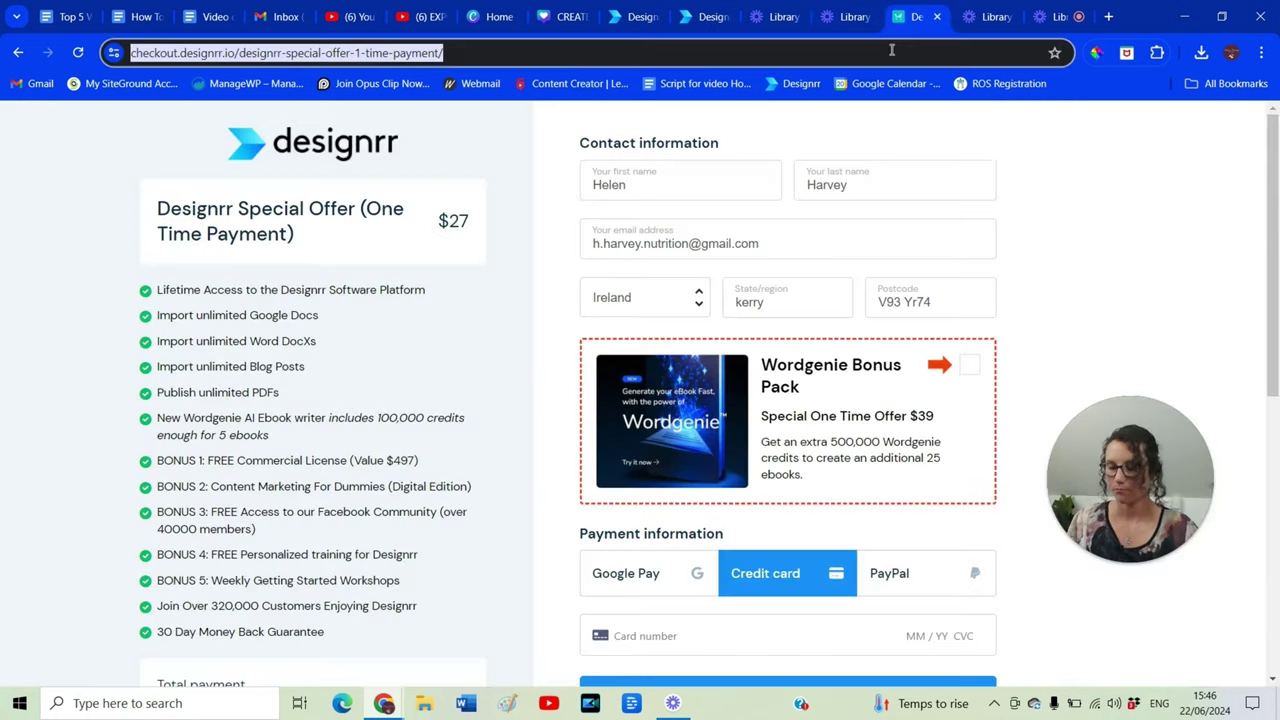
text(https://designrr.site?i=1090m&t=85d854)
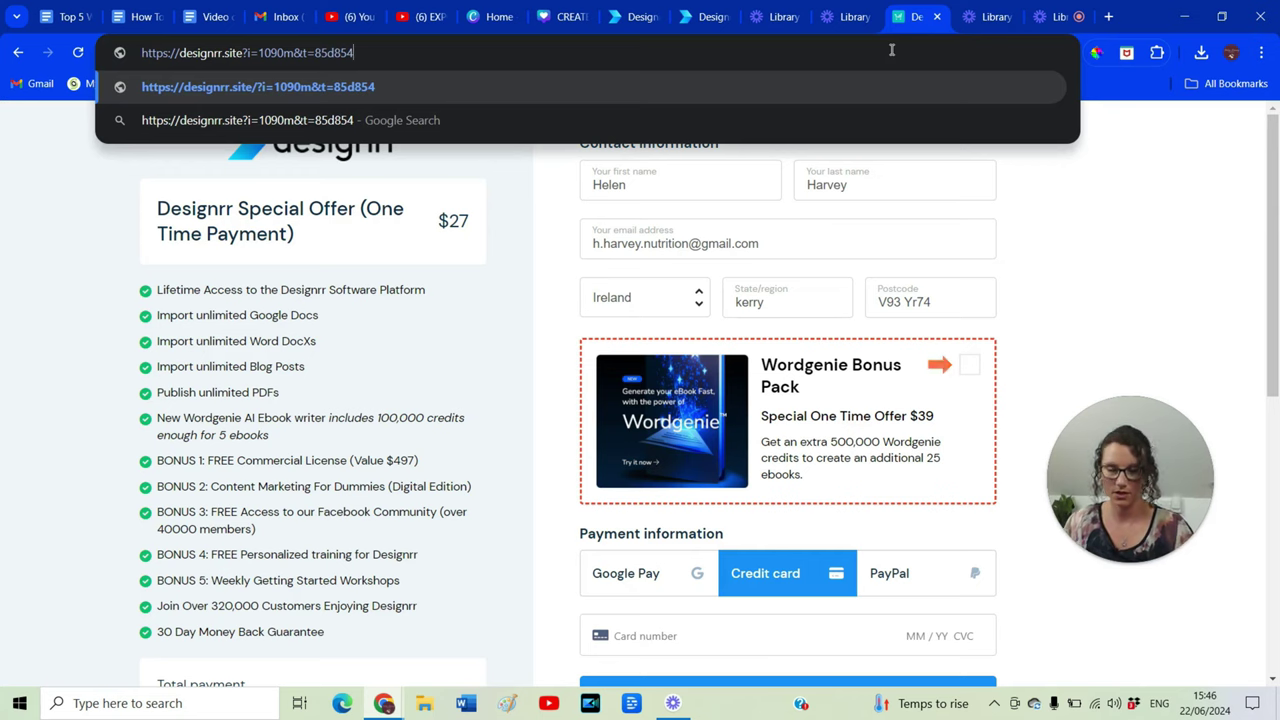
key(Return)
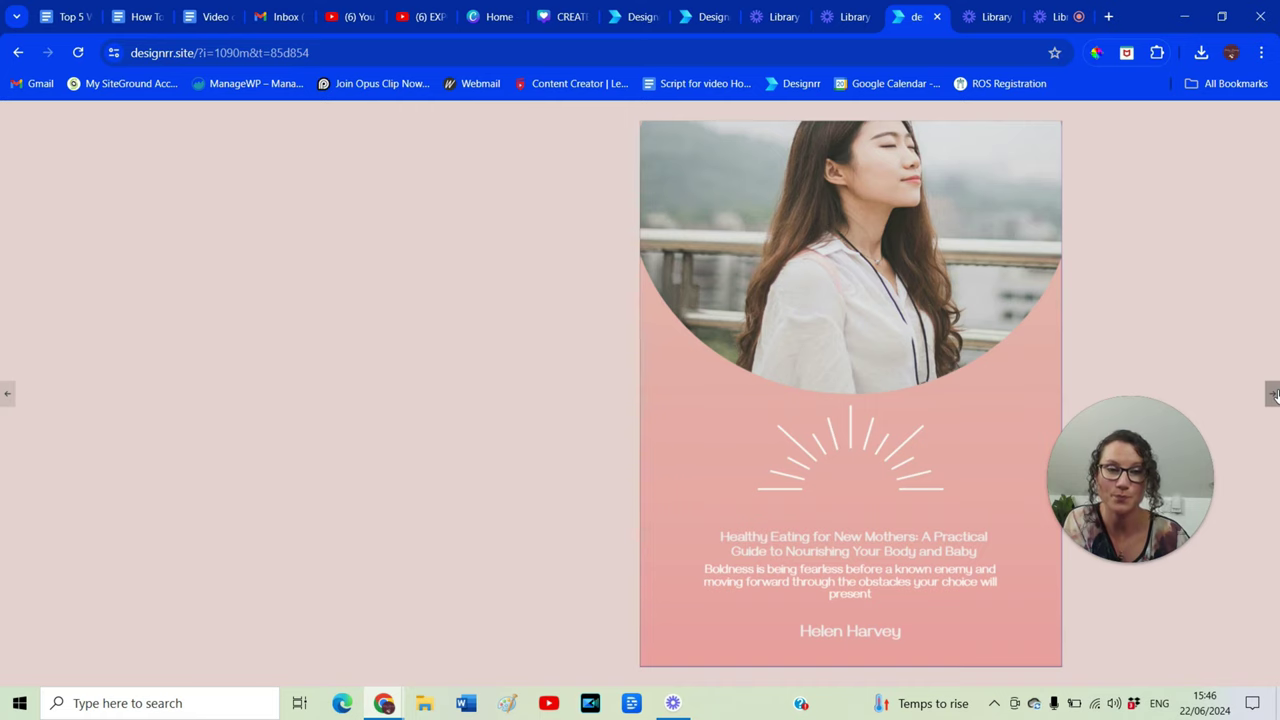
- Page the flipbook forward to the Chapter 3 spread, then go back to the editor tab
click(1273, 393)
click(1273, 393)
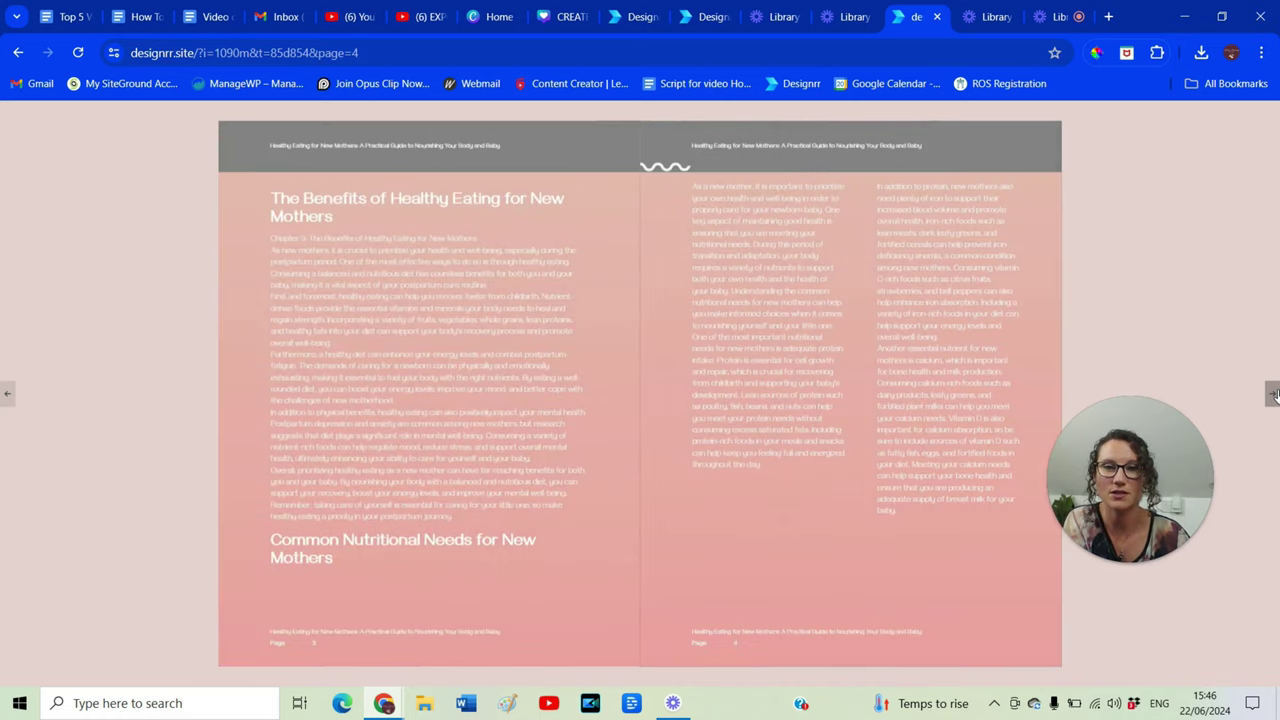
click(1273, 393)
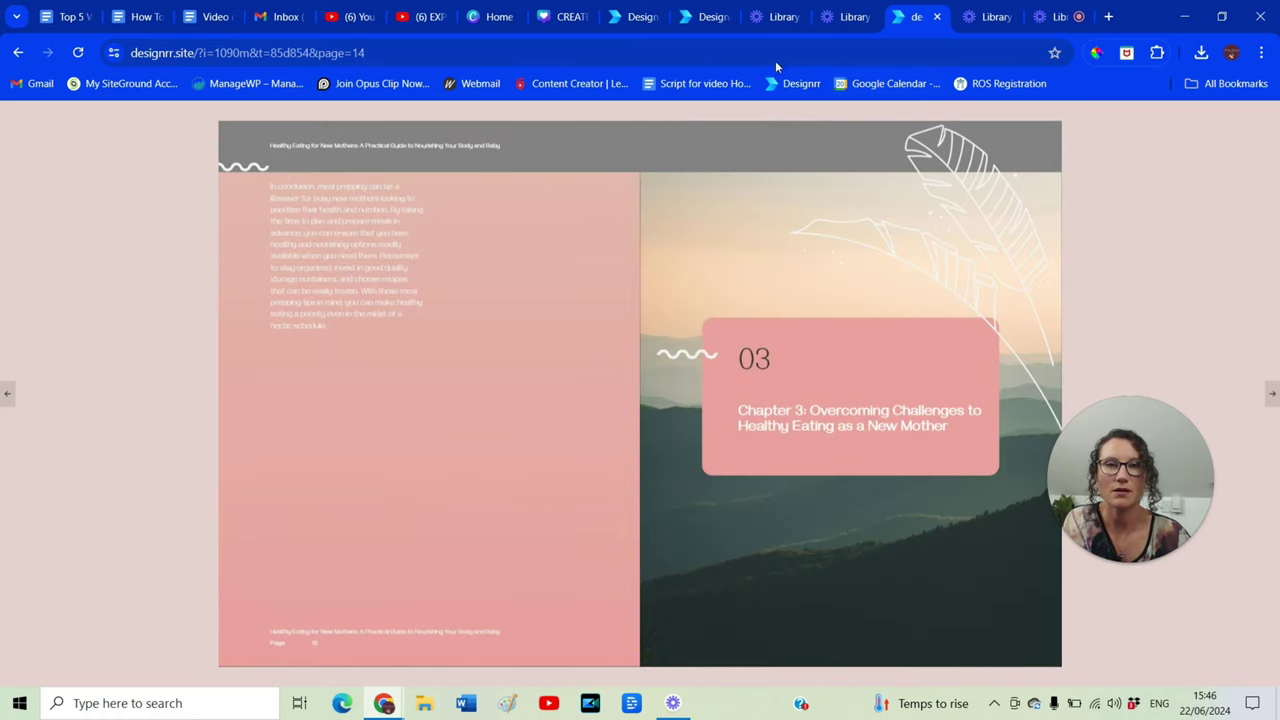
click(705, 16)
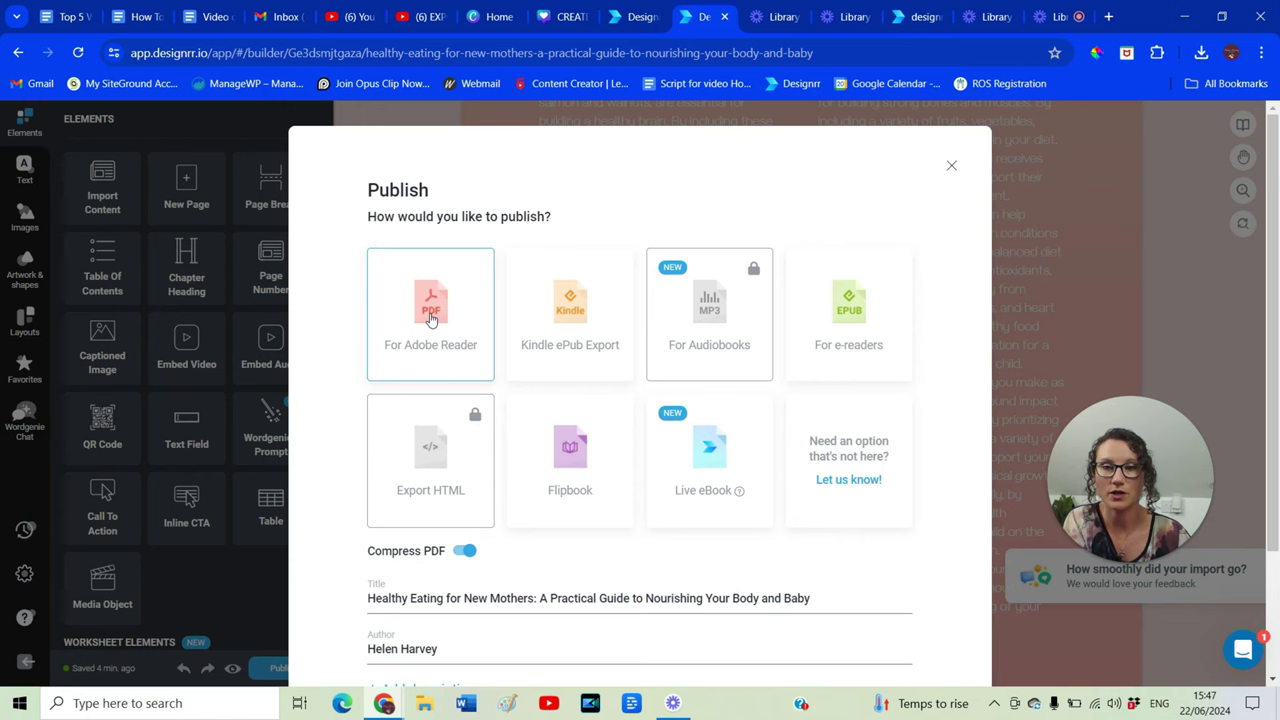
- Export the ebook as a Flipbook and dismiss the export time notice
click(565, 460)
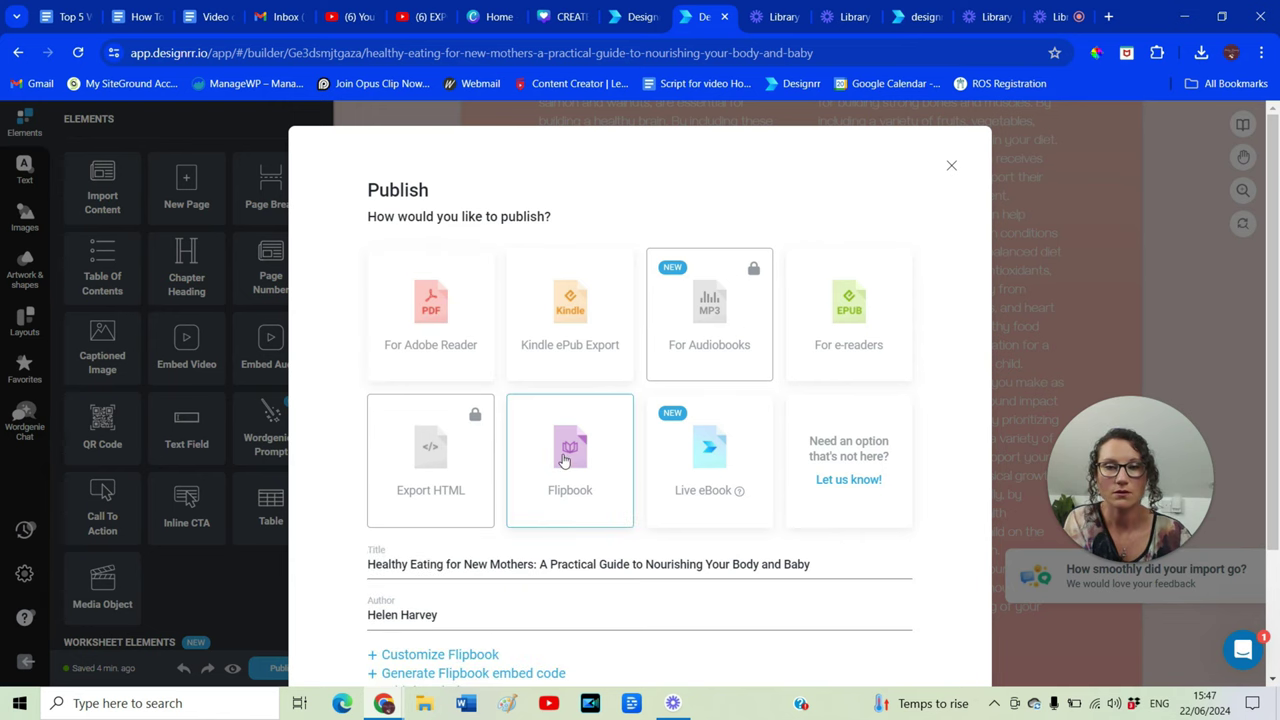
scroll(600, 490, down, 2)
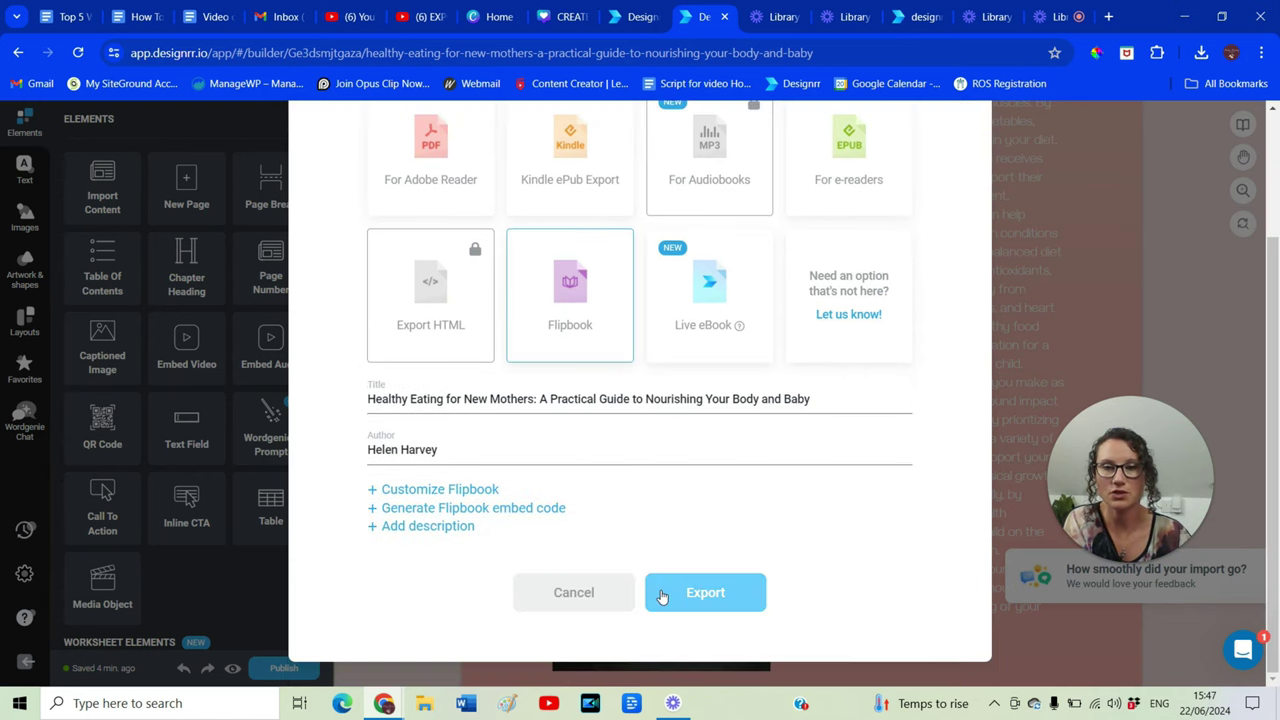
click(662, 596)
click(676, 556)
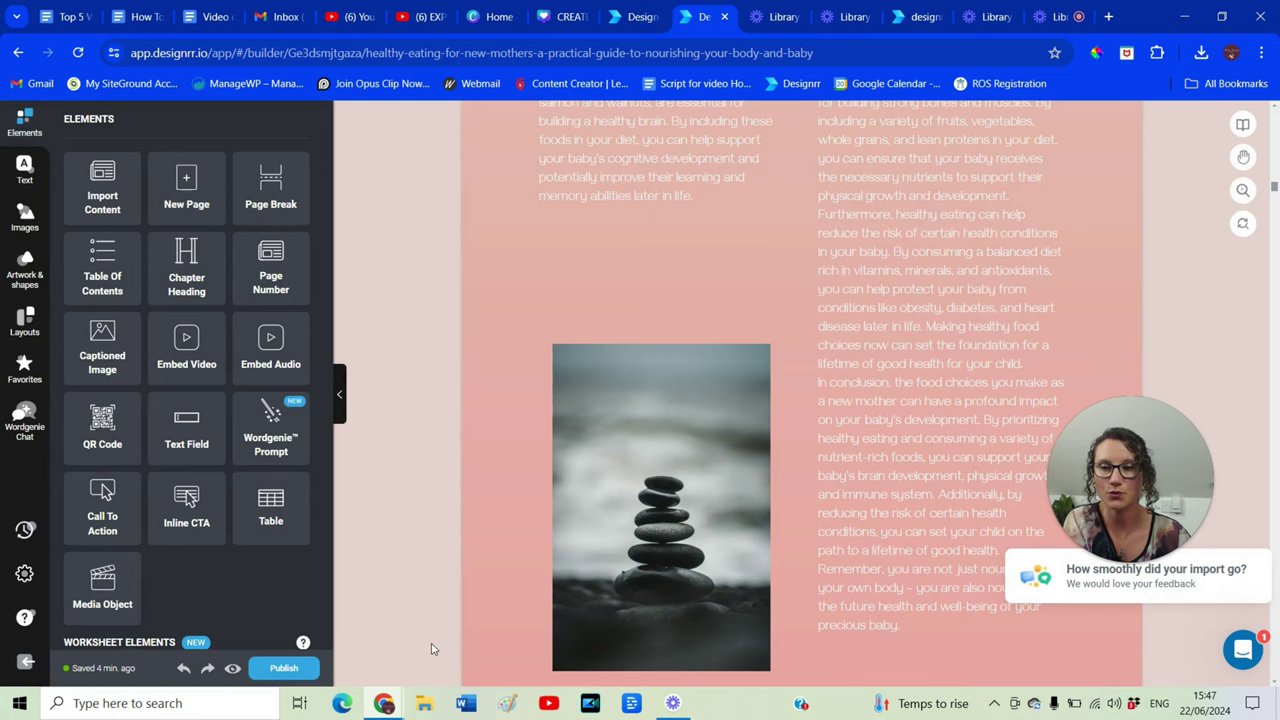
- Scroll back to the cover page and briefly reopen, then close, the publishing options
scroll(457, 503, up, 2)
scroll(700, 400, up, 6)
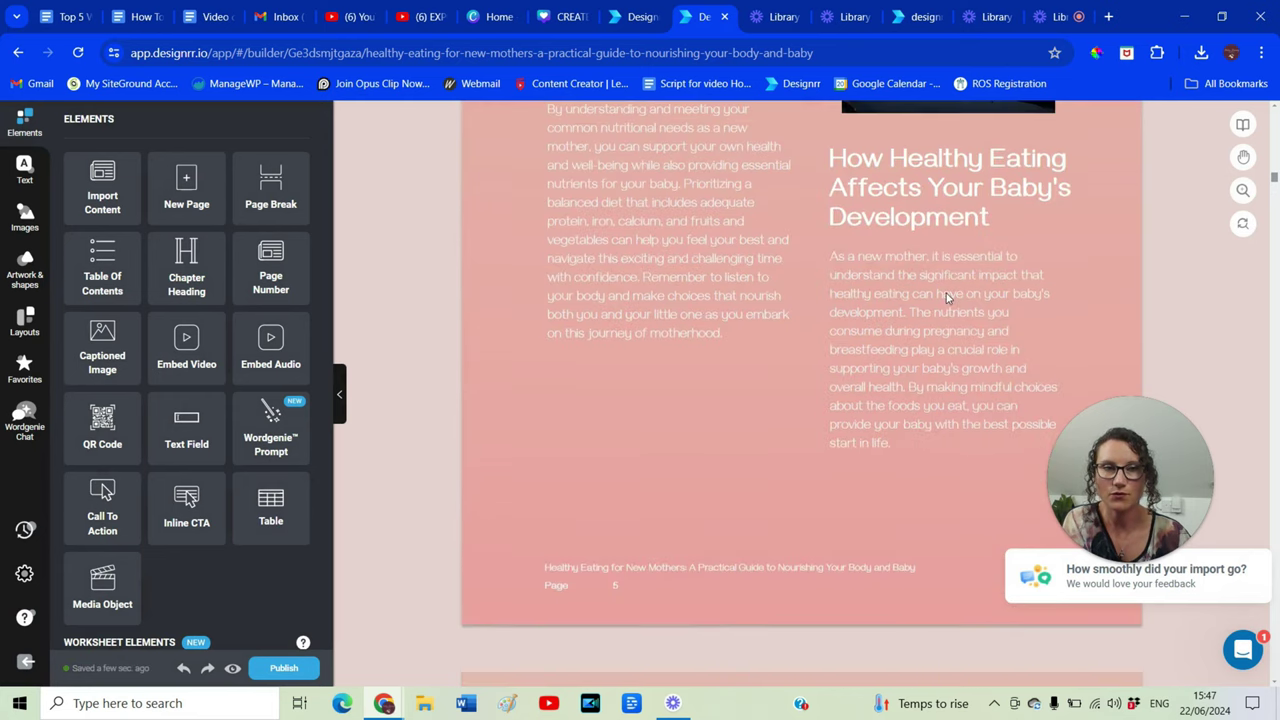
drag(1273, 172, 1273, 105)
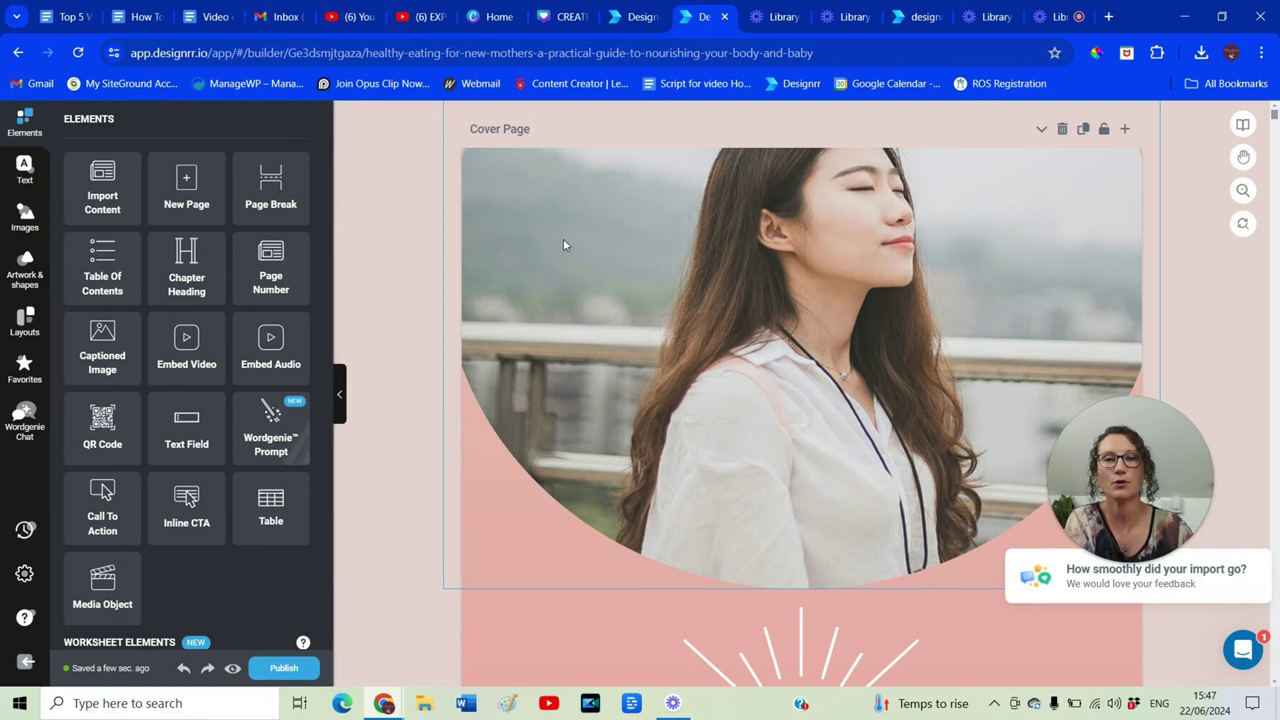
click(268, 672)
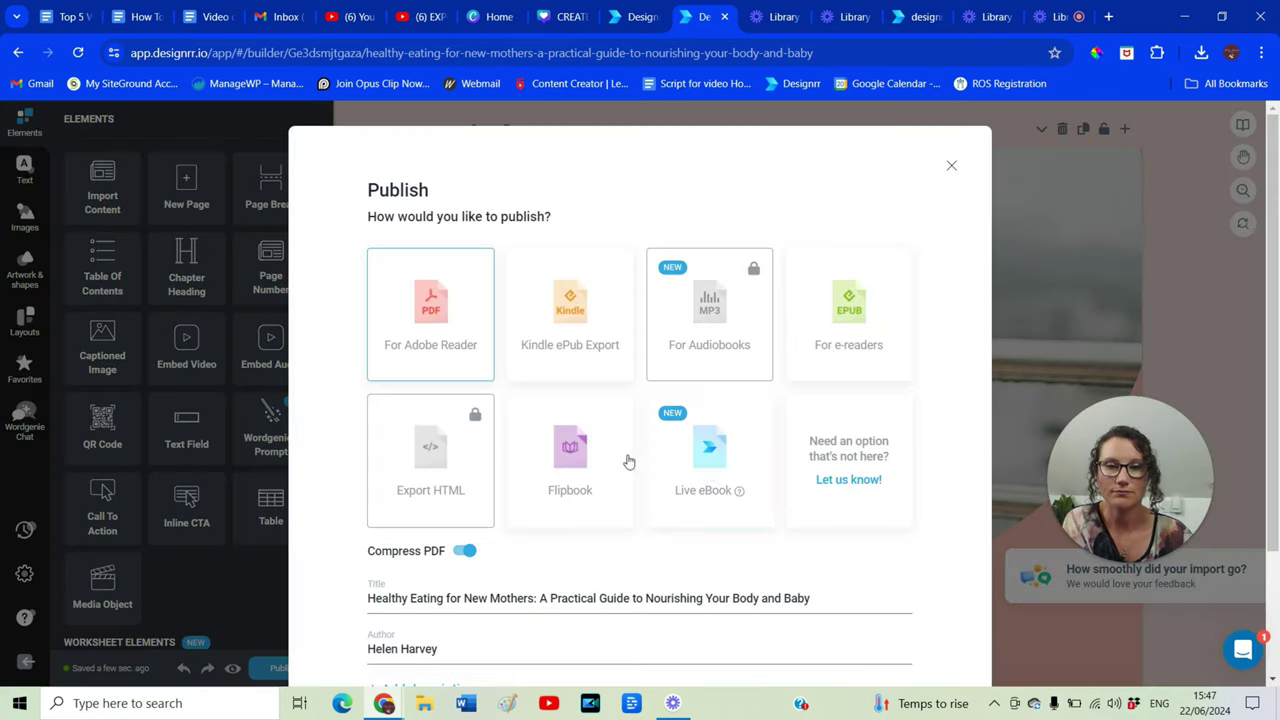
click(712, 458)
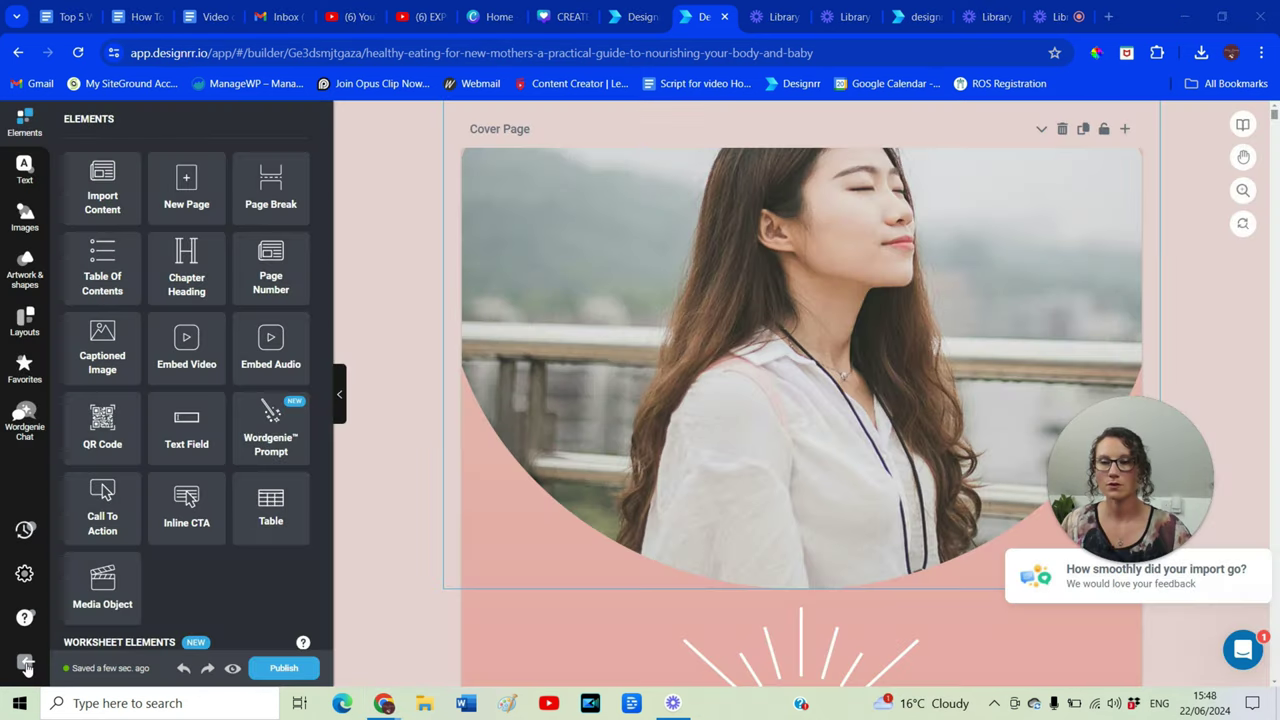
- From the dashboard, open the Healthy Eating project's Cover & Mockup Creator, skipping the feedback popup
click(27, 664)
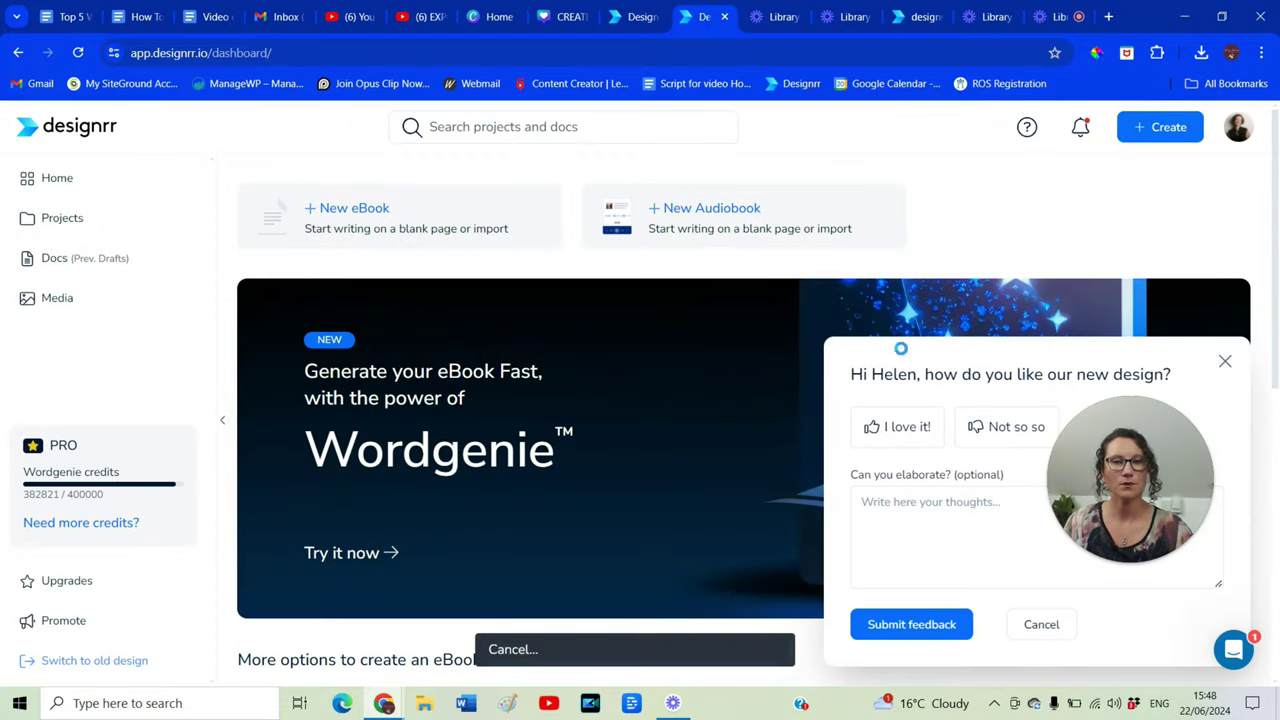
click(463, 540)
scroll(463, 540, down, 5)
scroll(463, 540, down, 2)
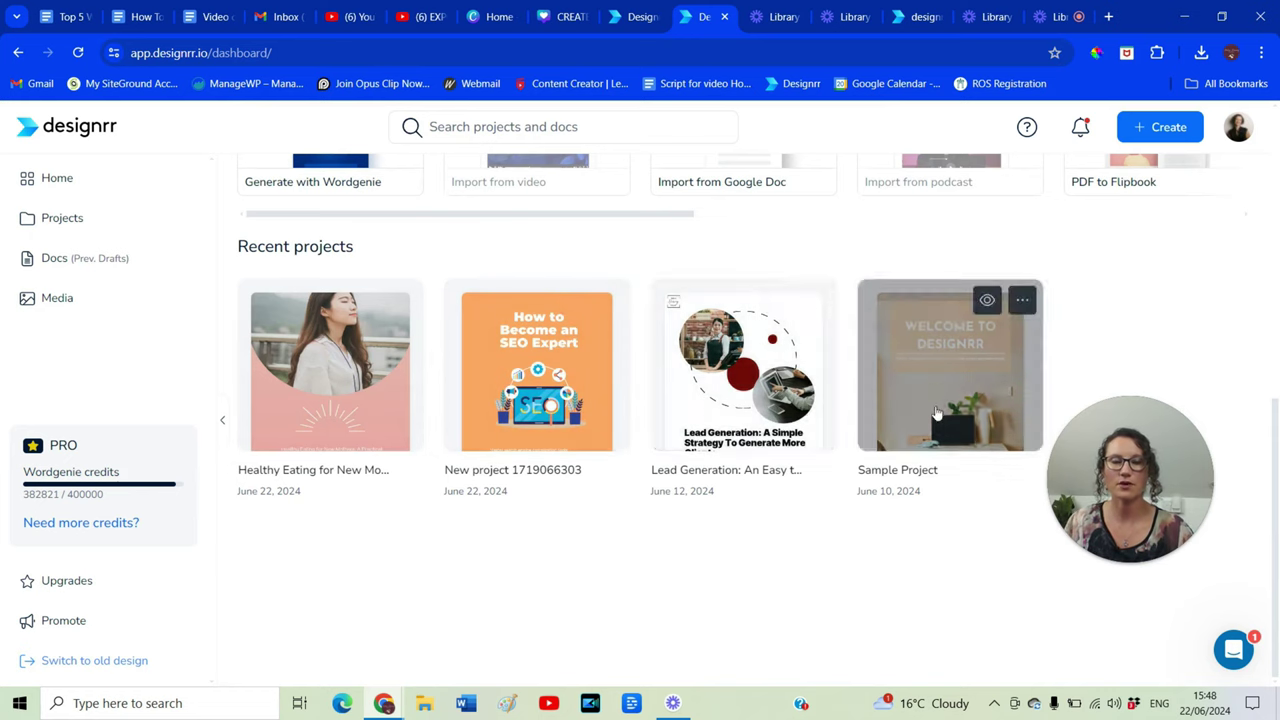
mouse_move(330, 366)
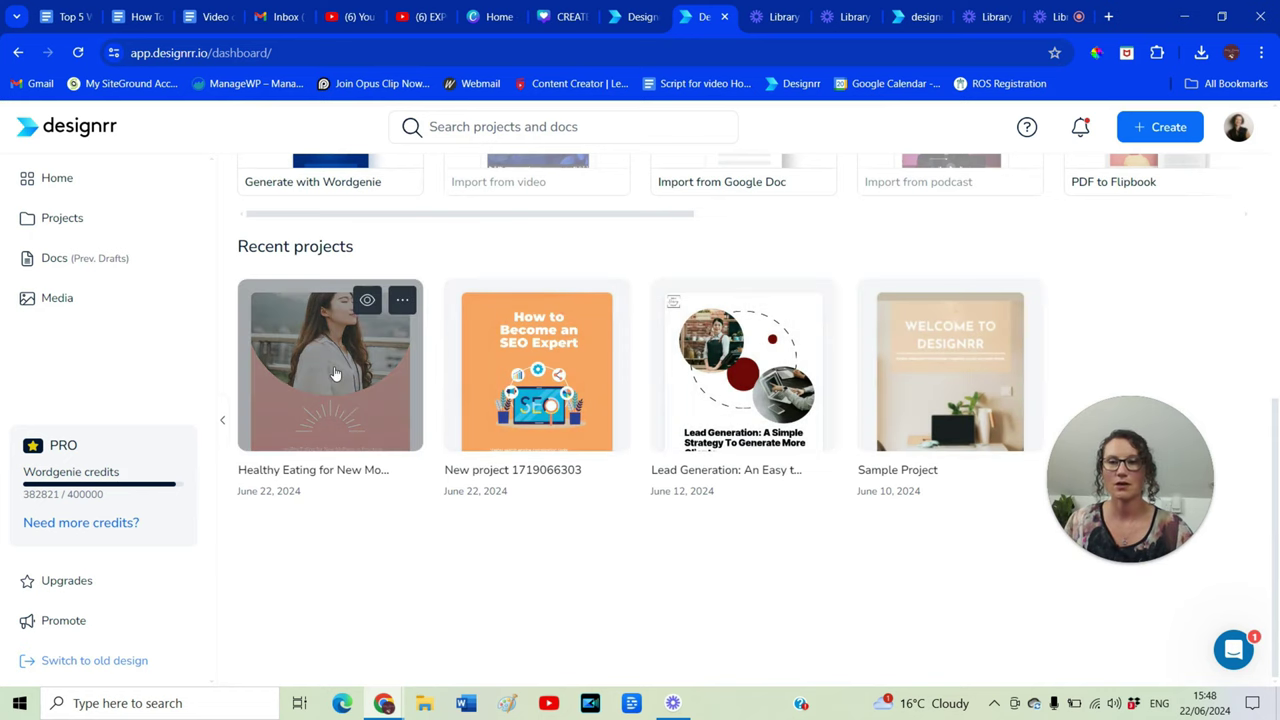
click(402, 299)
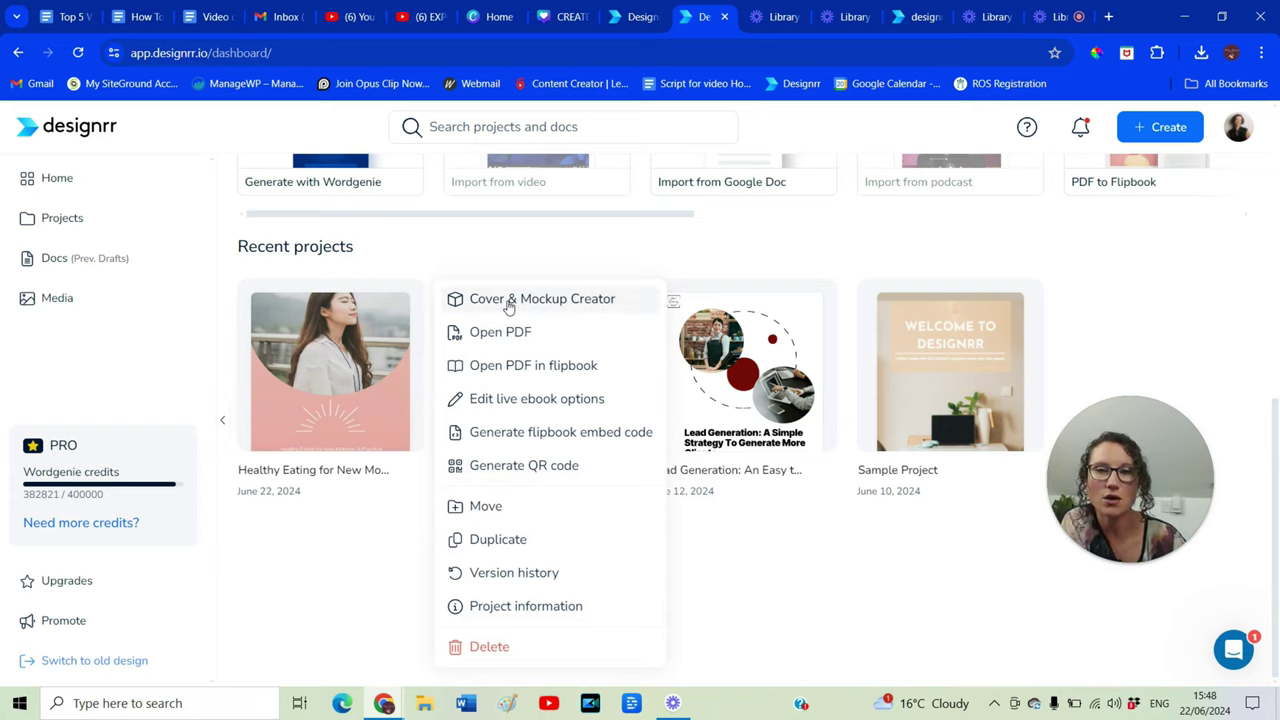
click(622, 304)
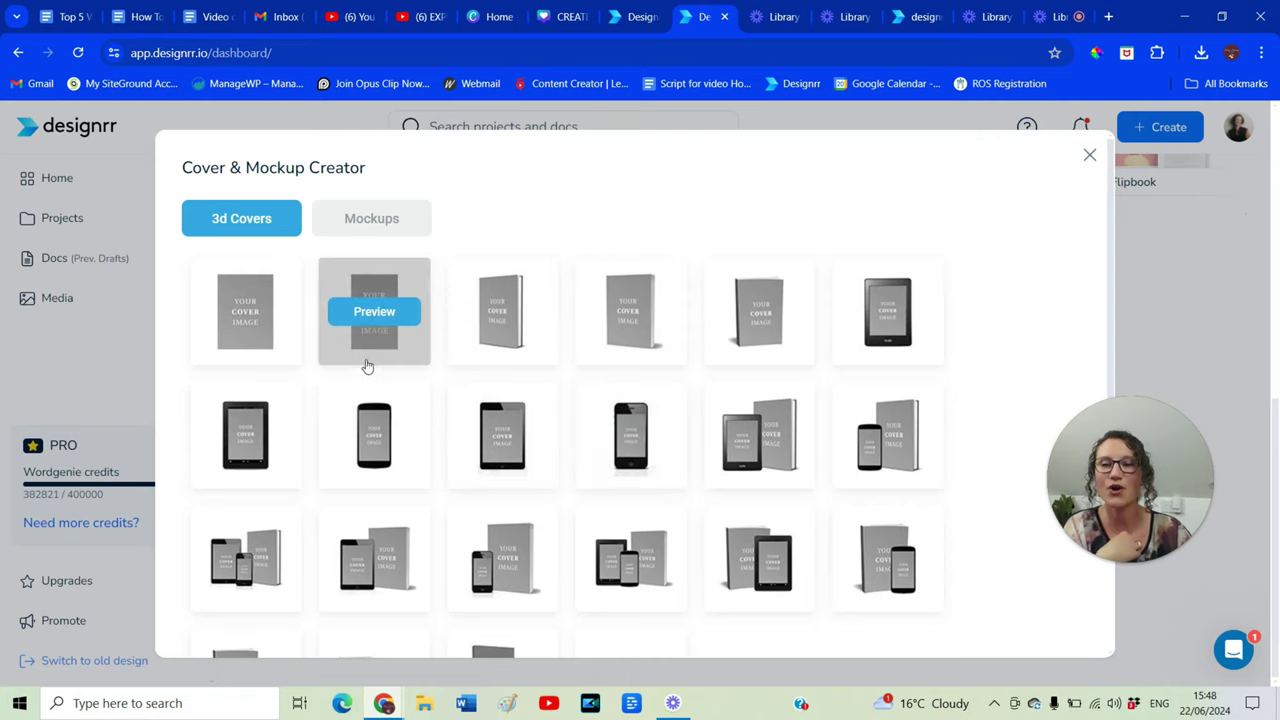
- Browse the 3D cover templates and preview the cover as a Softback book
scroll(689, 468, down, 3)
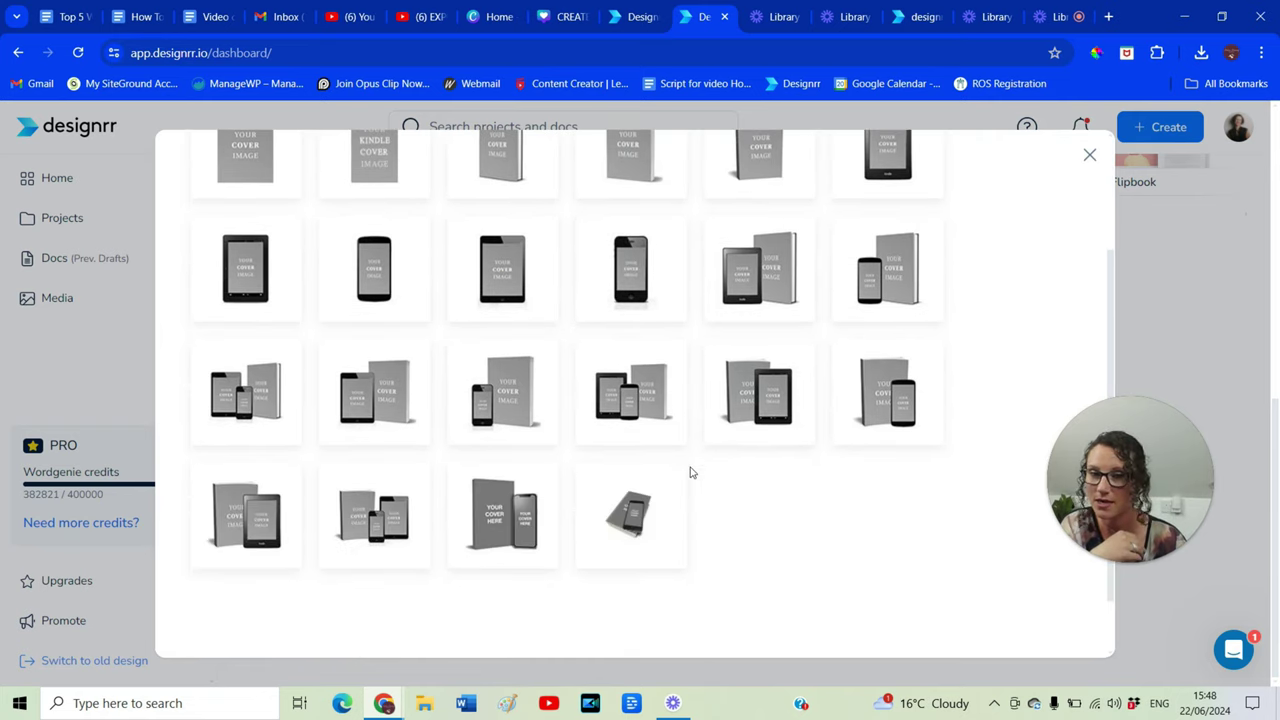
scroll(758, 578, up, 3)
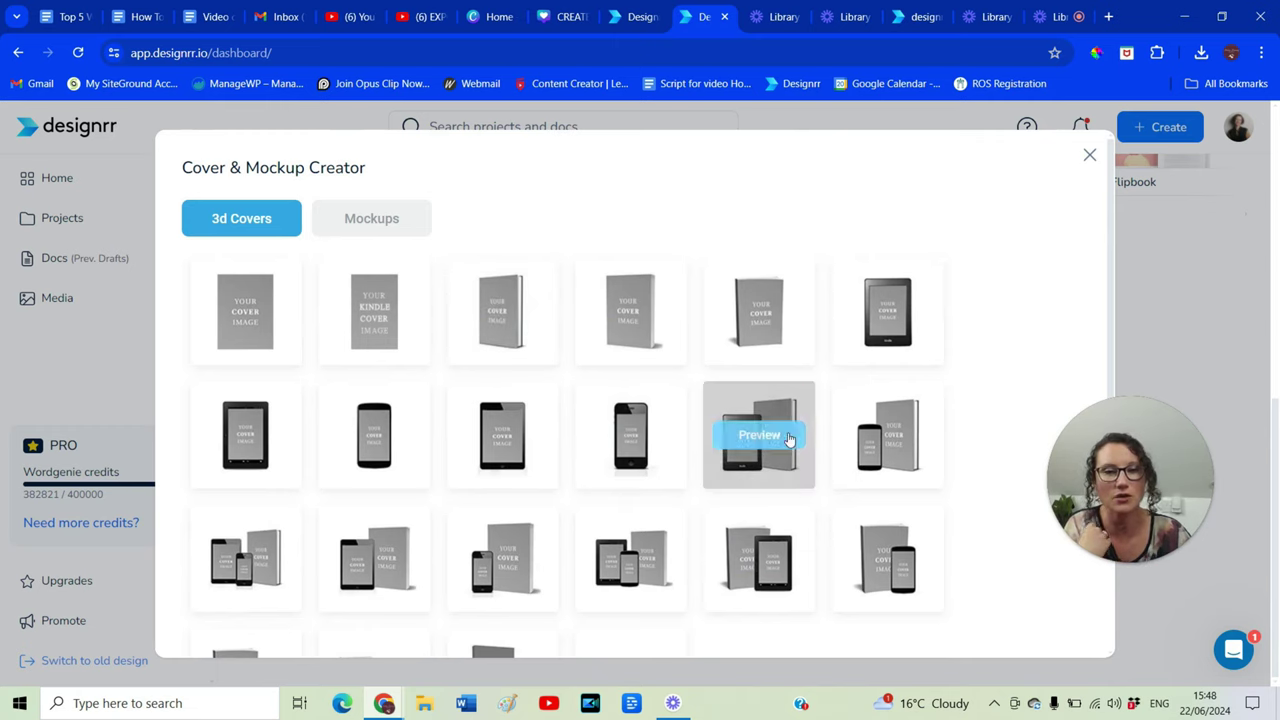
scroll(760, 490, down, 2)
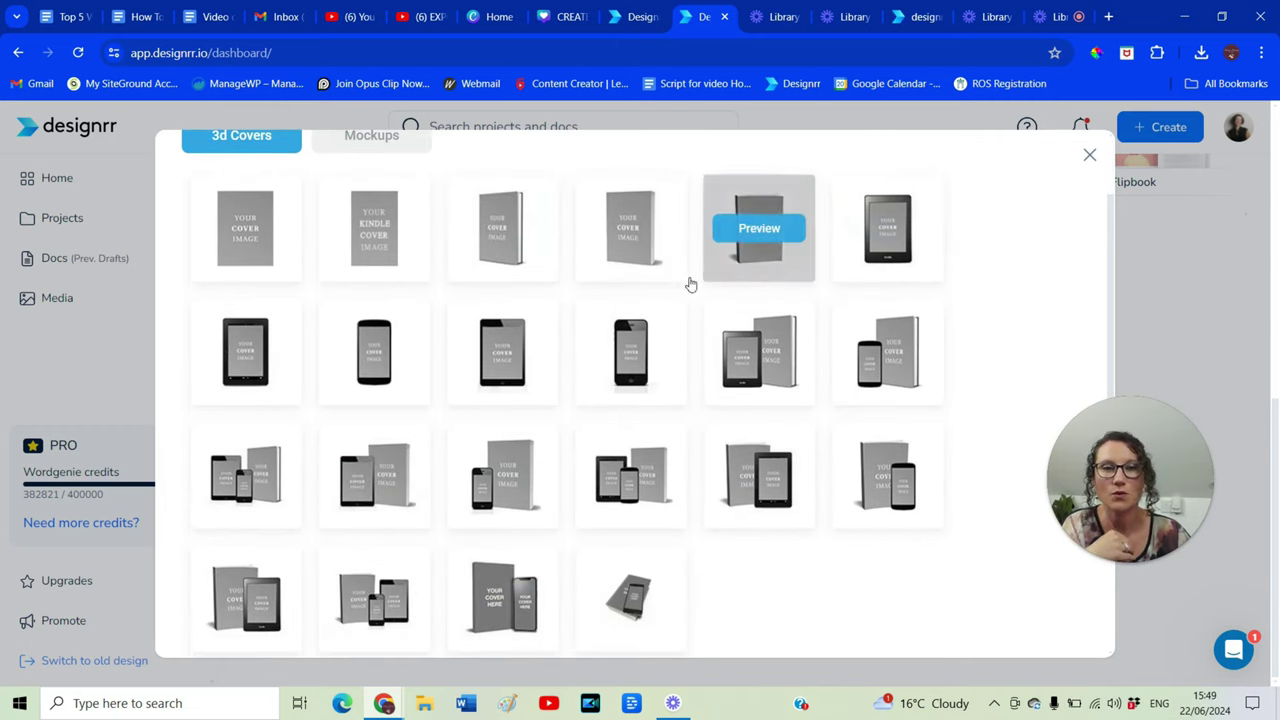
click(640, 252)
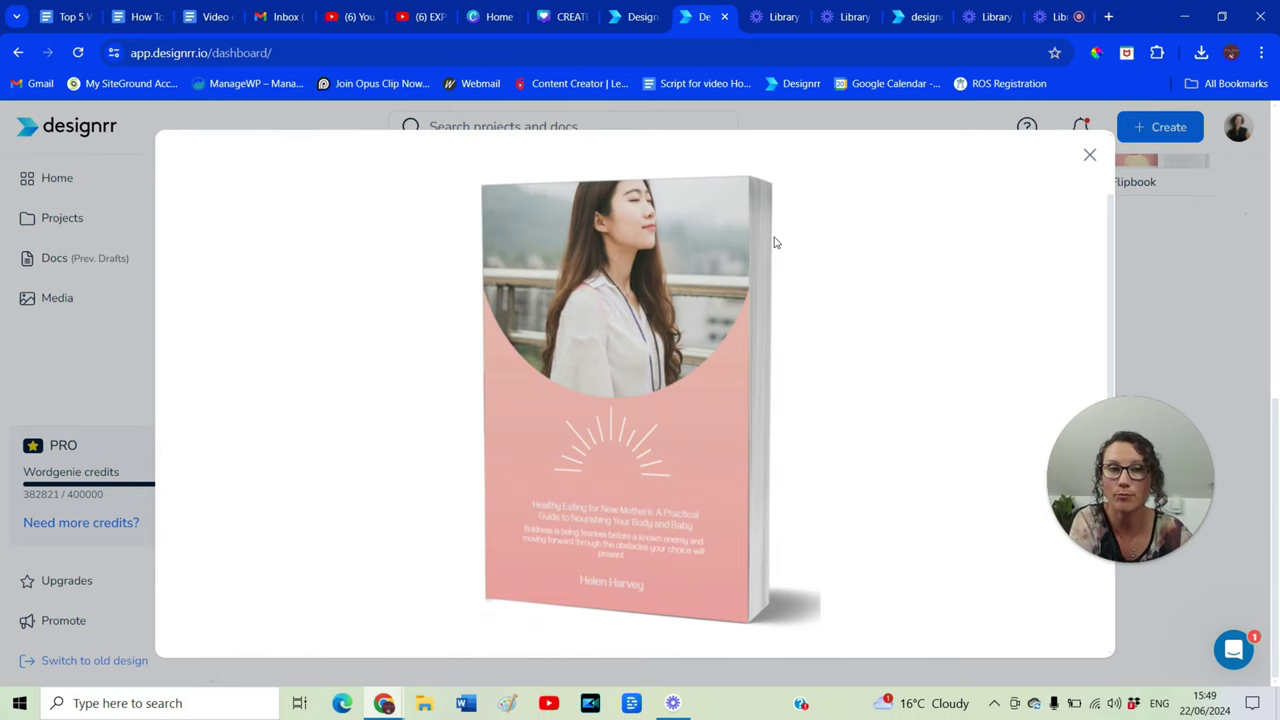
- Inspect the softback mockup, close it, and relaunch the Cover & Mockup Creator
scroll(817, 294, down, 2)
scroll(818, 297, down, 1)
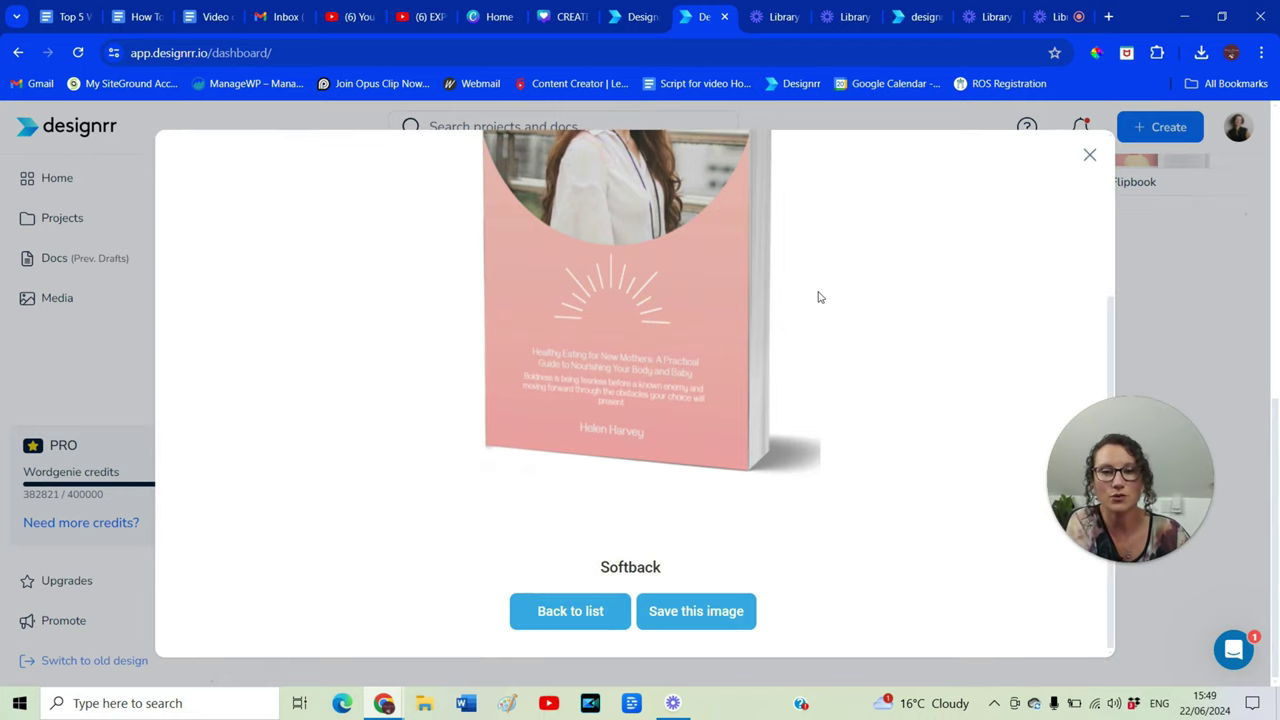
scroll(740, 350, up, 3)
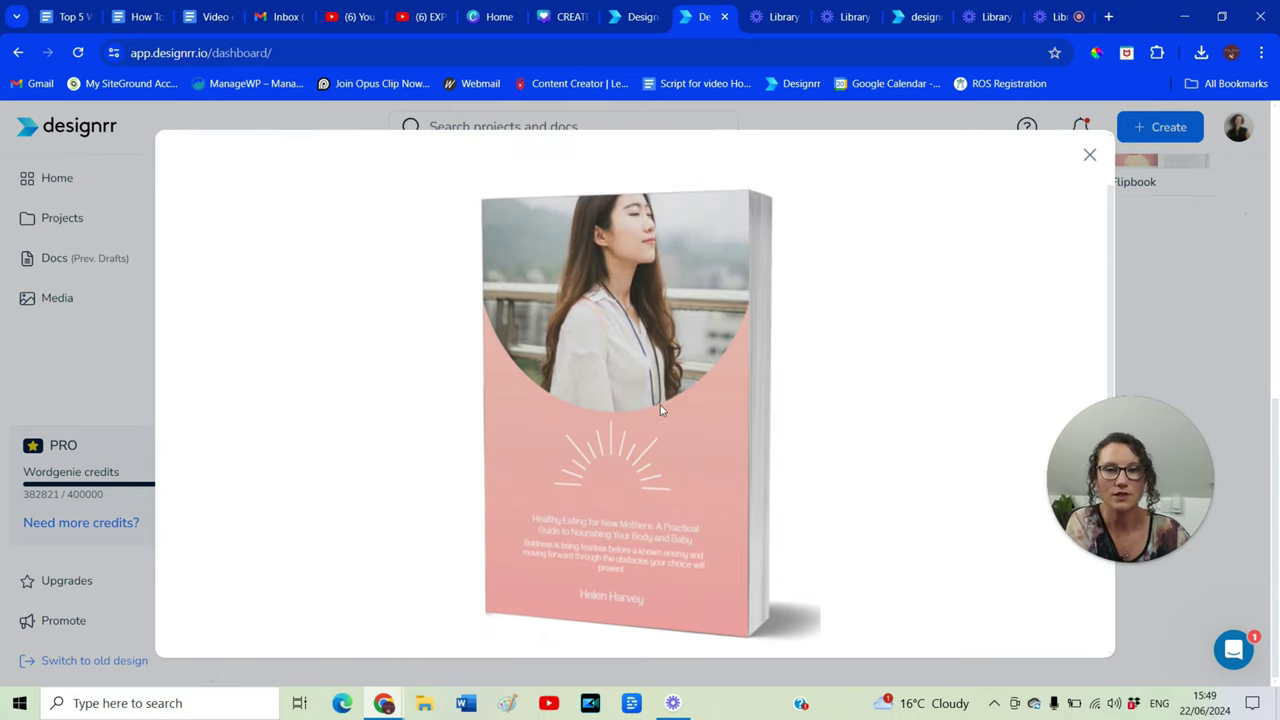
scroll(660, 405, down, 3)
scroll(985, 262, up, 2)
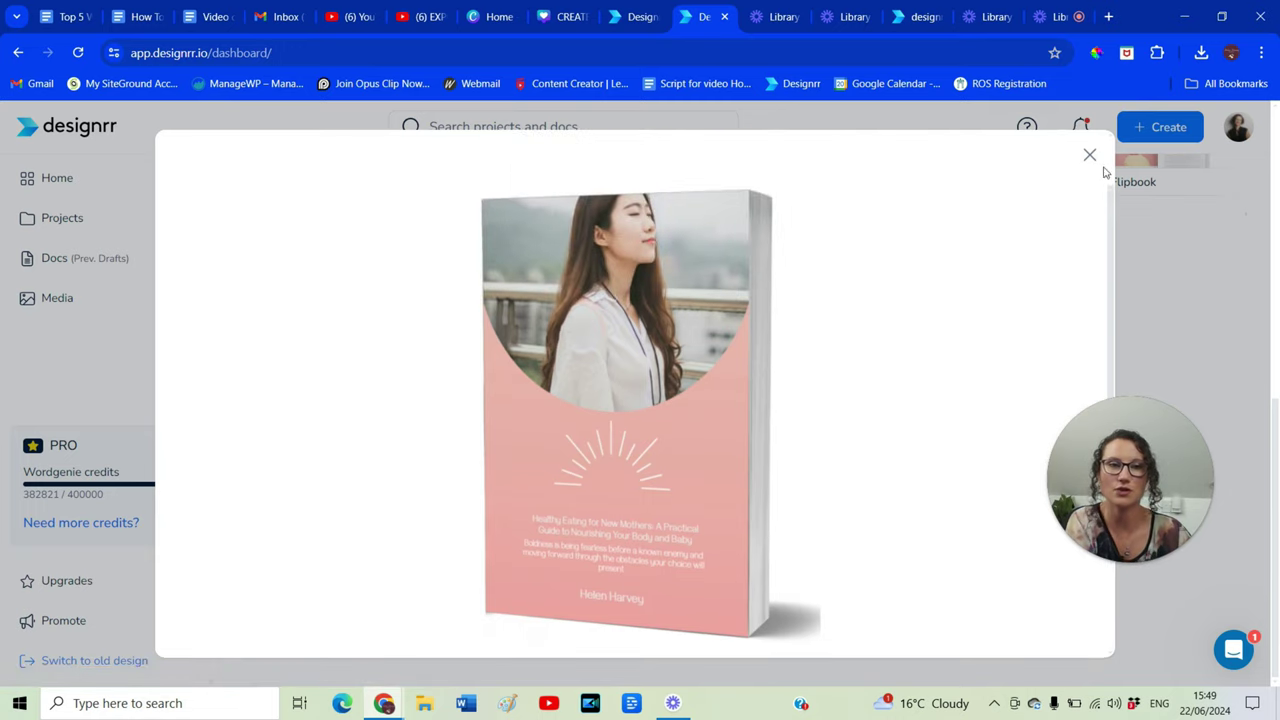
click(1089, 162)
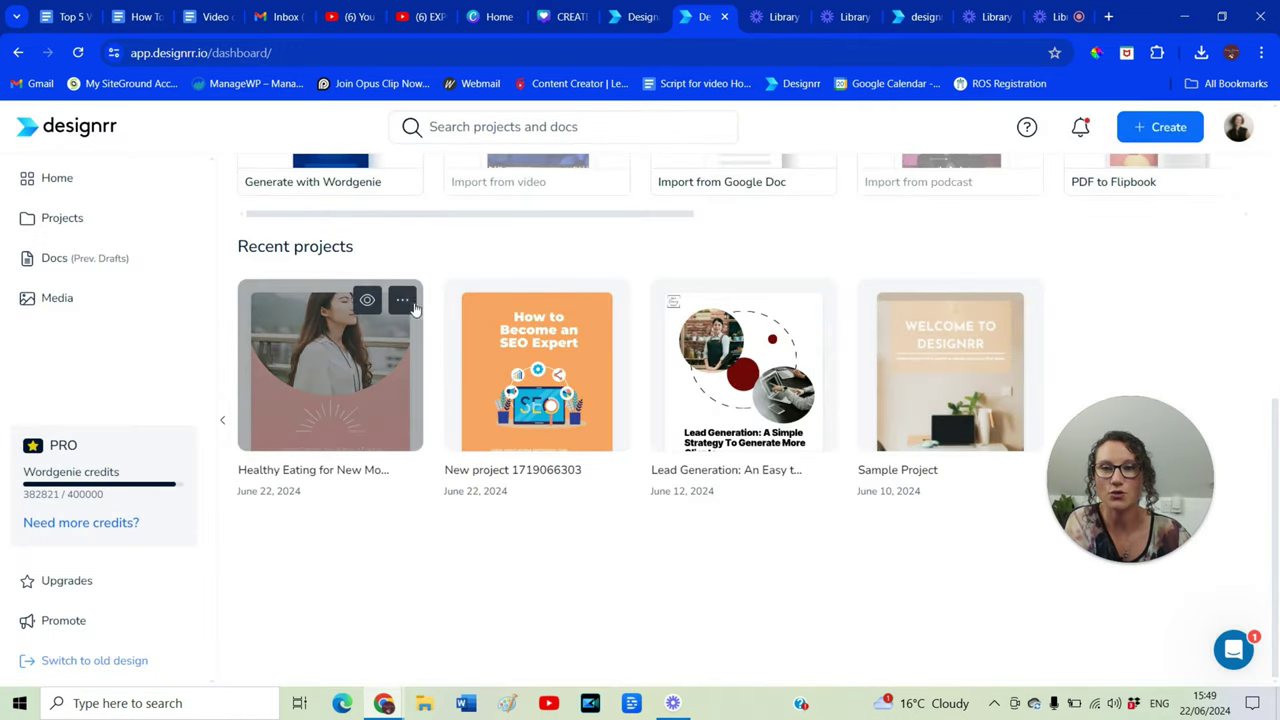
click(401, 301)
click(560, 300)
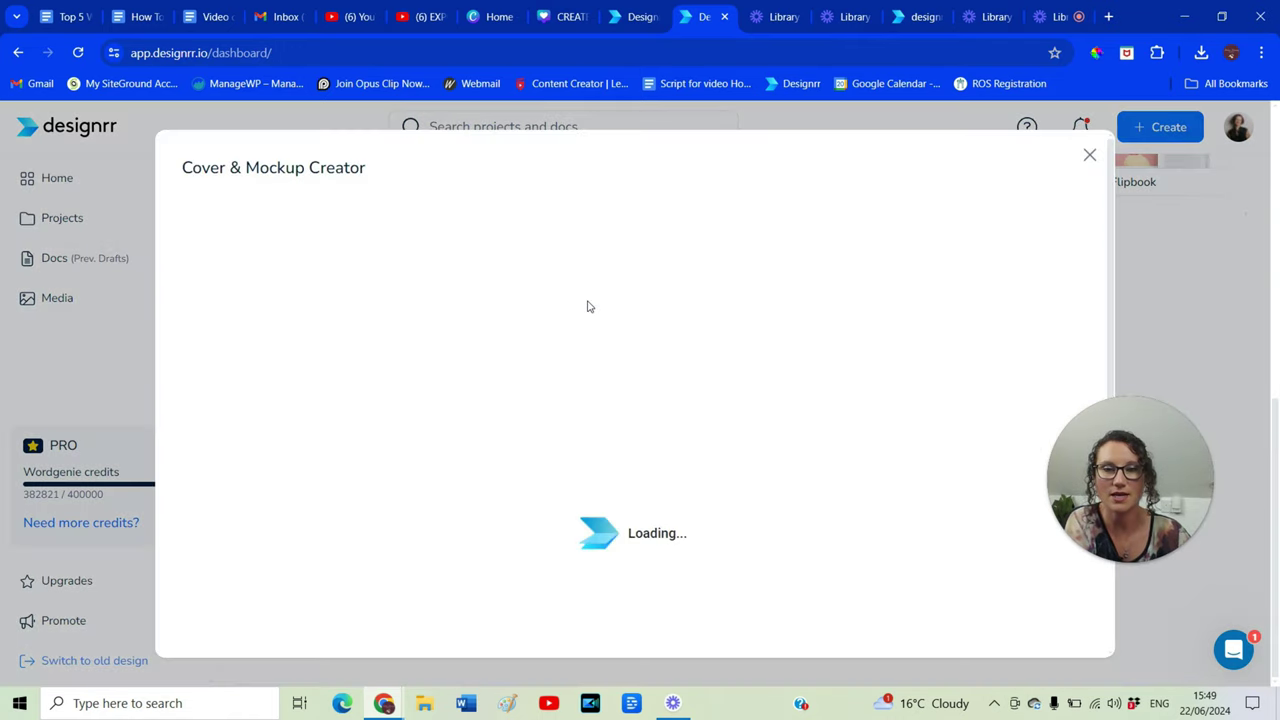
- Preview the tablet-and-book template to generate the Hardback + Kindle mockup and scroll through it
scroll(612, 440, down, 1)
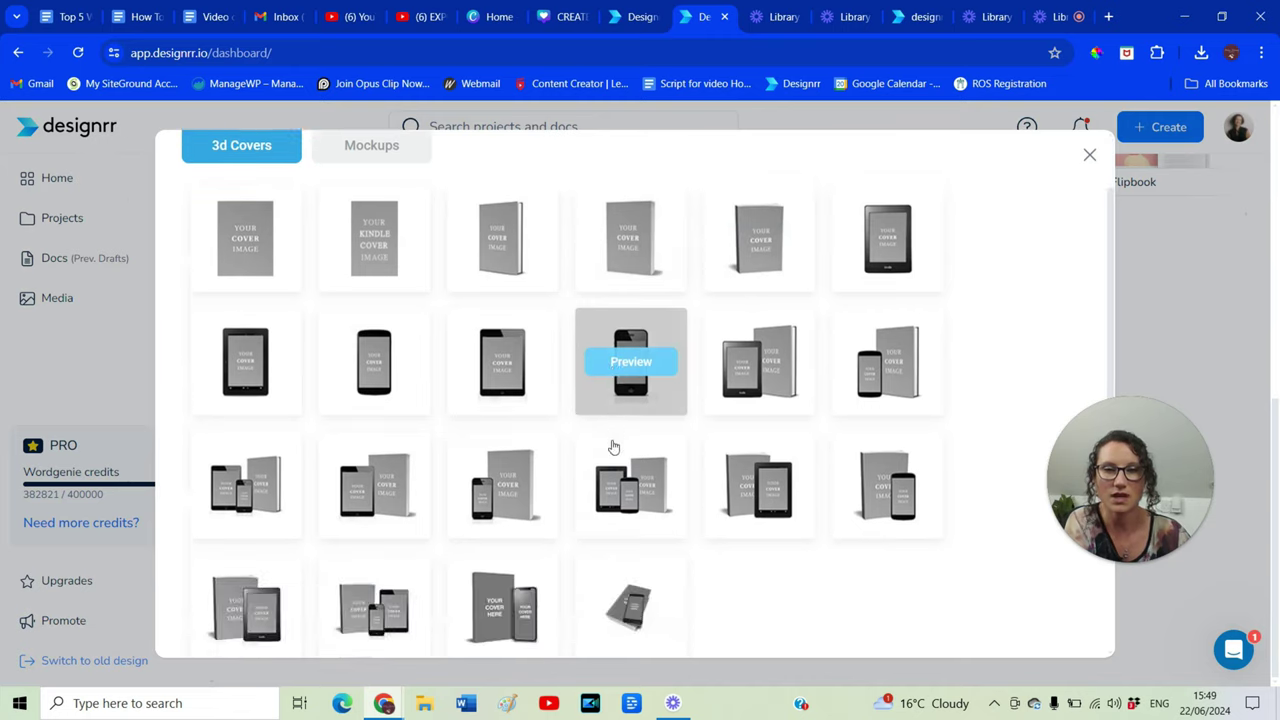
click(756, 395)
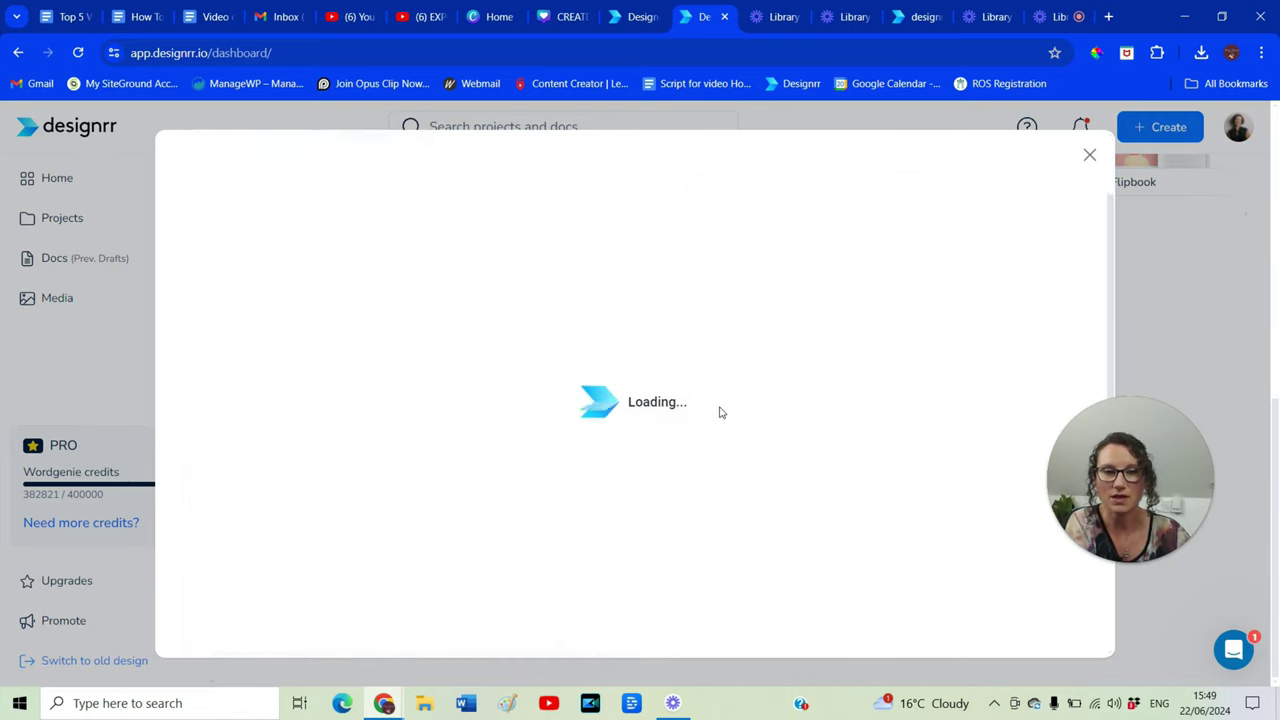
scroll(721, 412, down, 1)
scroll(720, 412, down, 1)
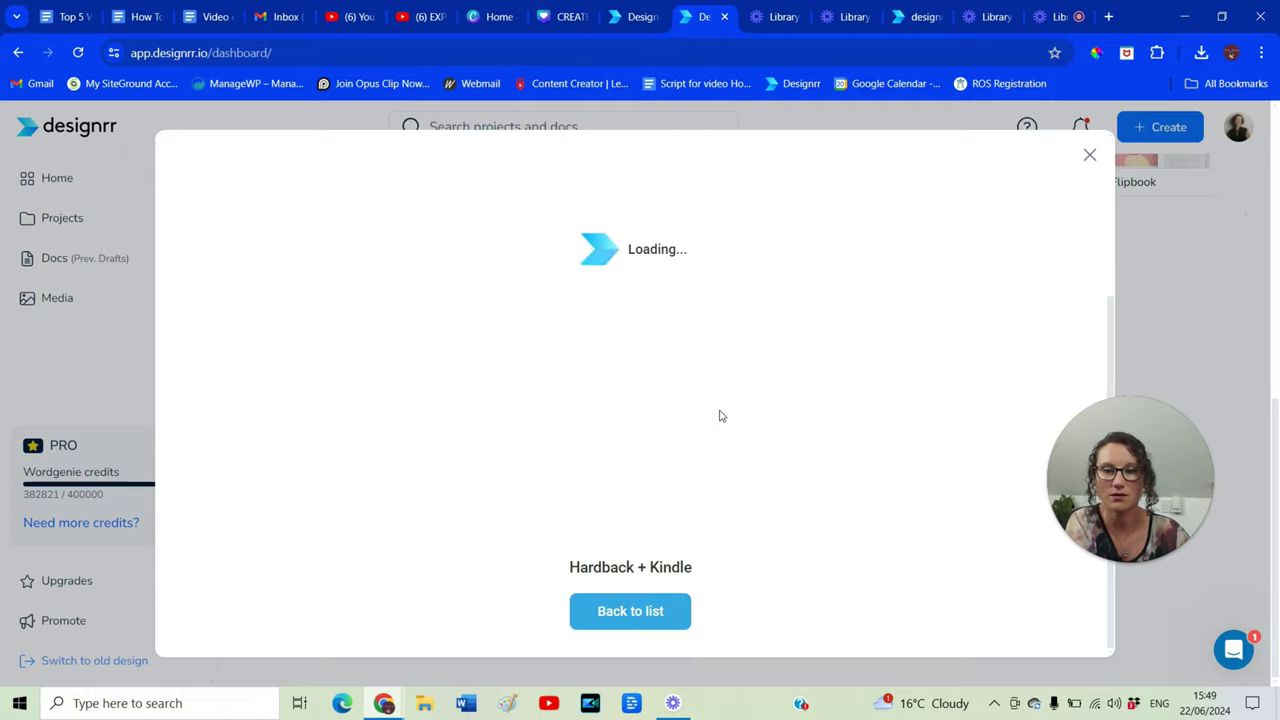
scroll(721, 415, up, 2)
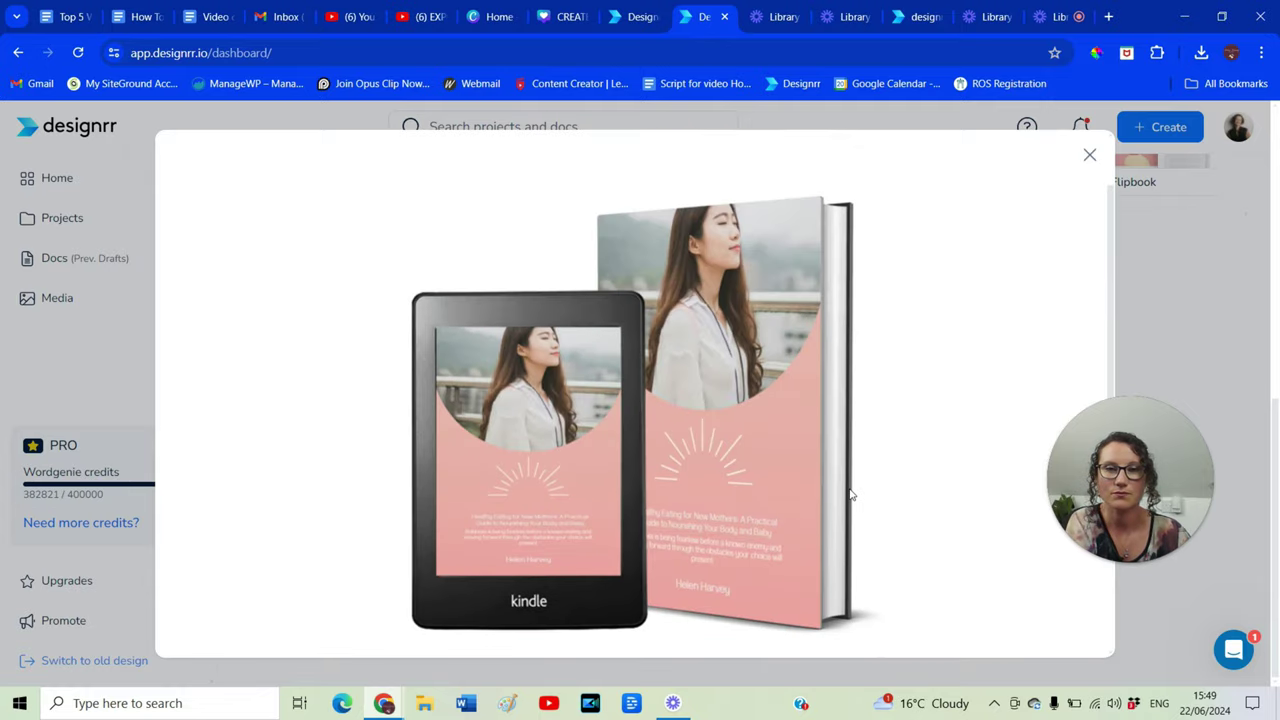